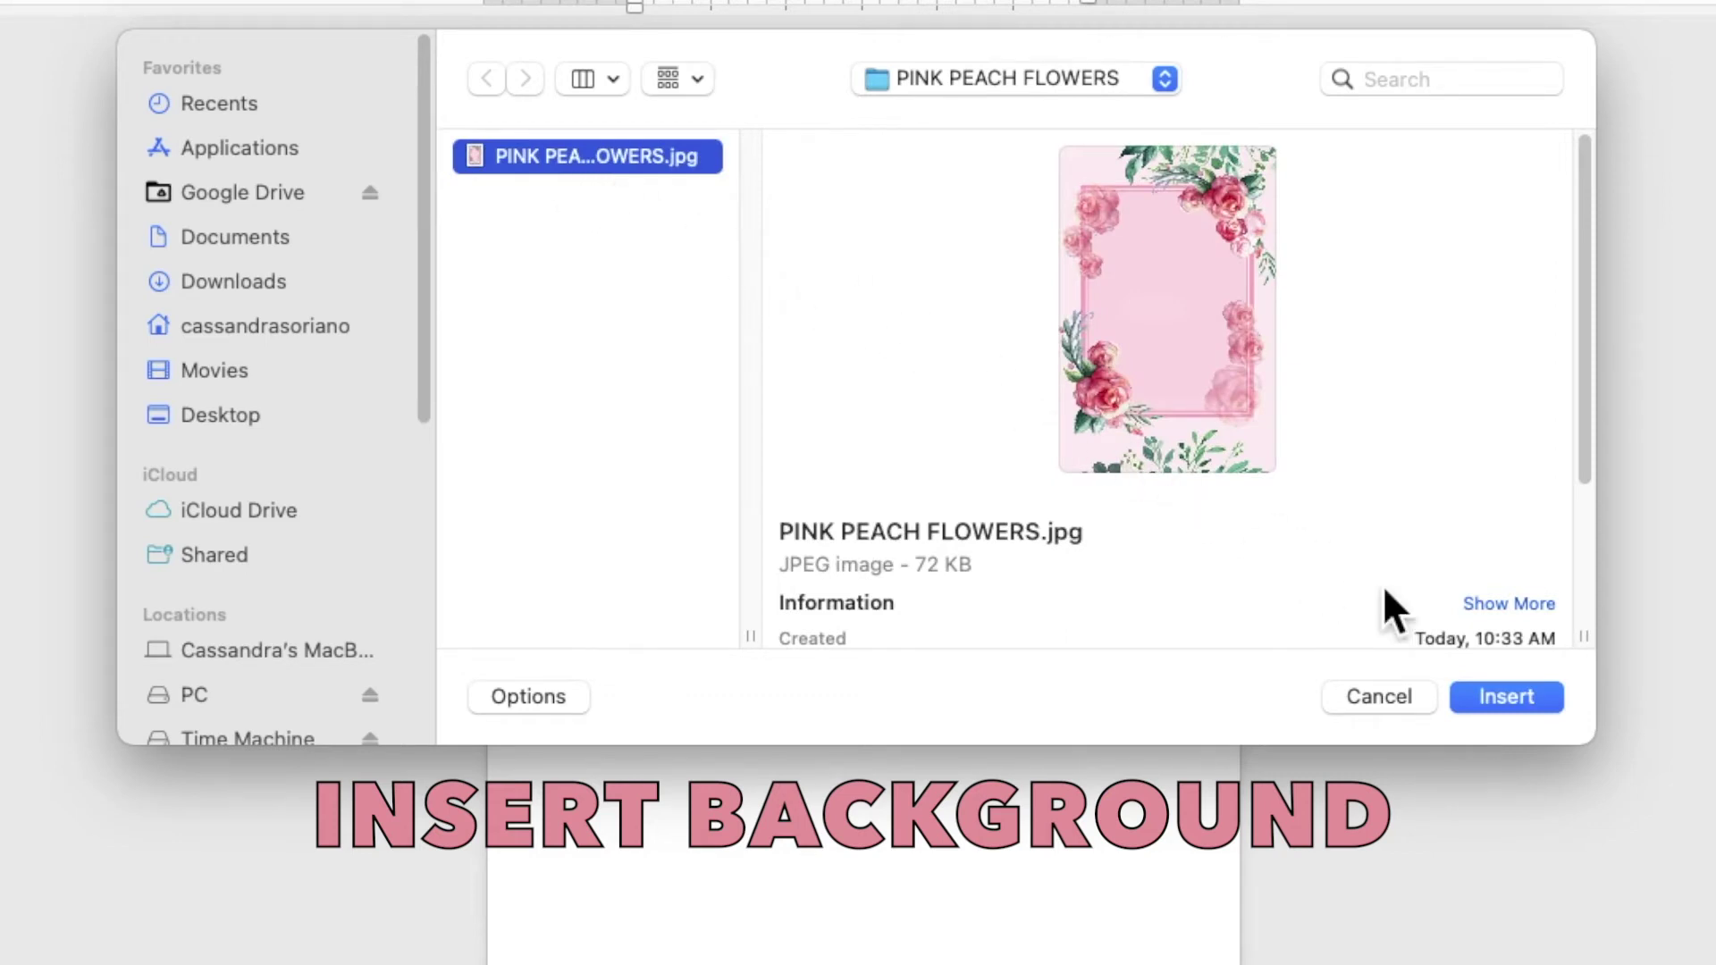
Insert the PINK PEACH FLOWERS.jpg frame picture and set its wrapping to Behind Text
{"action": "left_click", "coordinate": [1506, 696]}
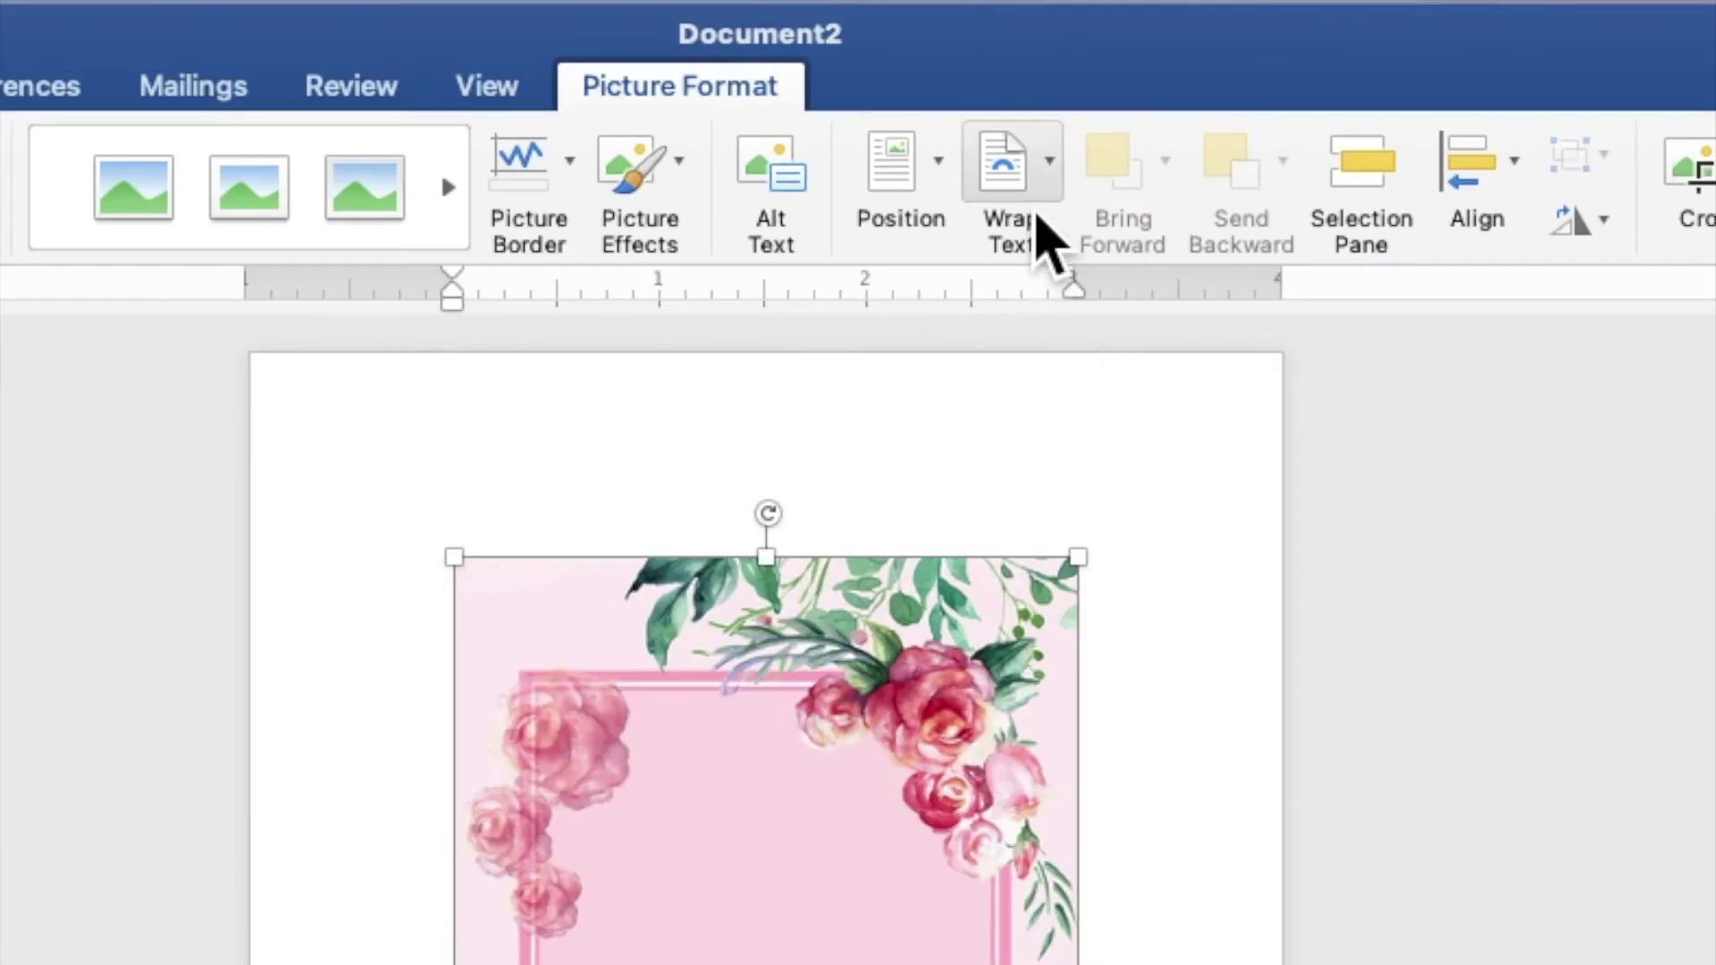
{"action": "left_click", "coordinate": [1042, 230]}
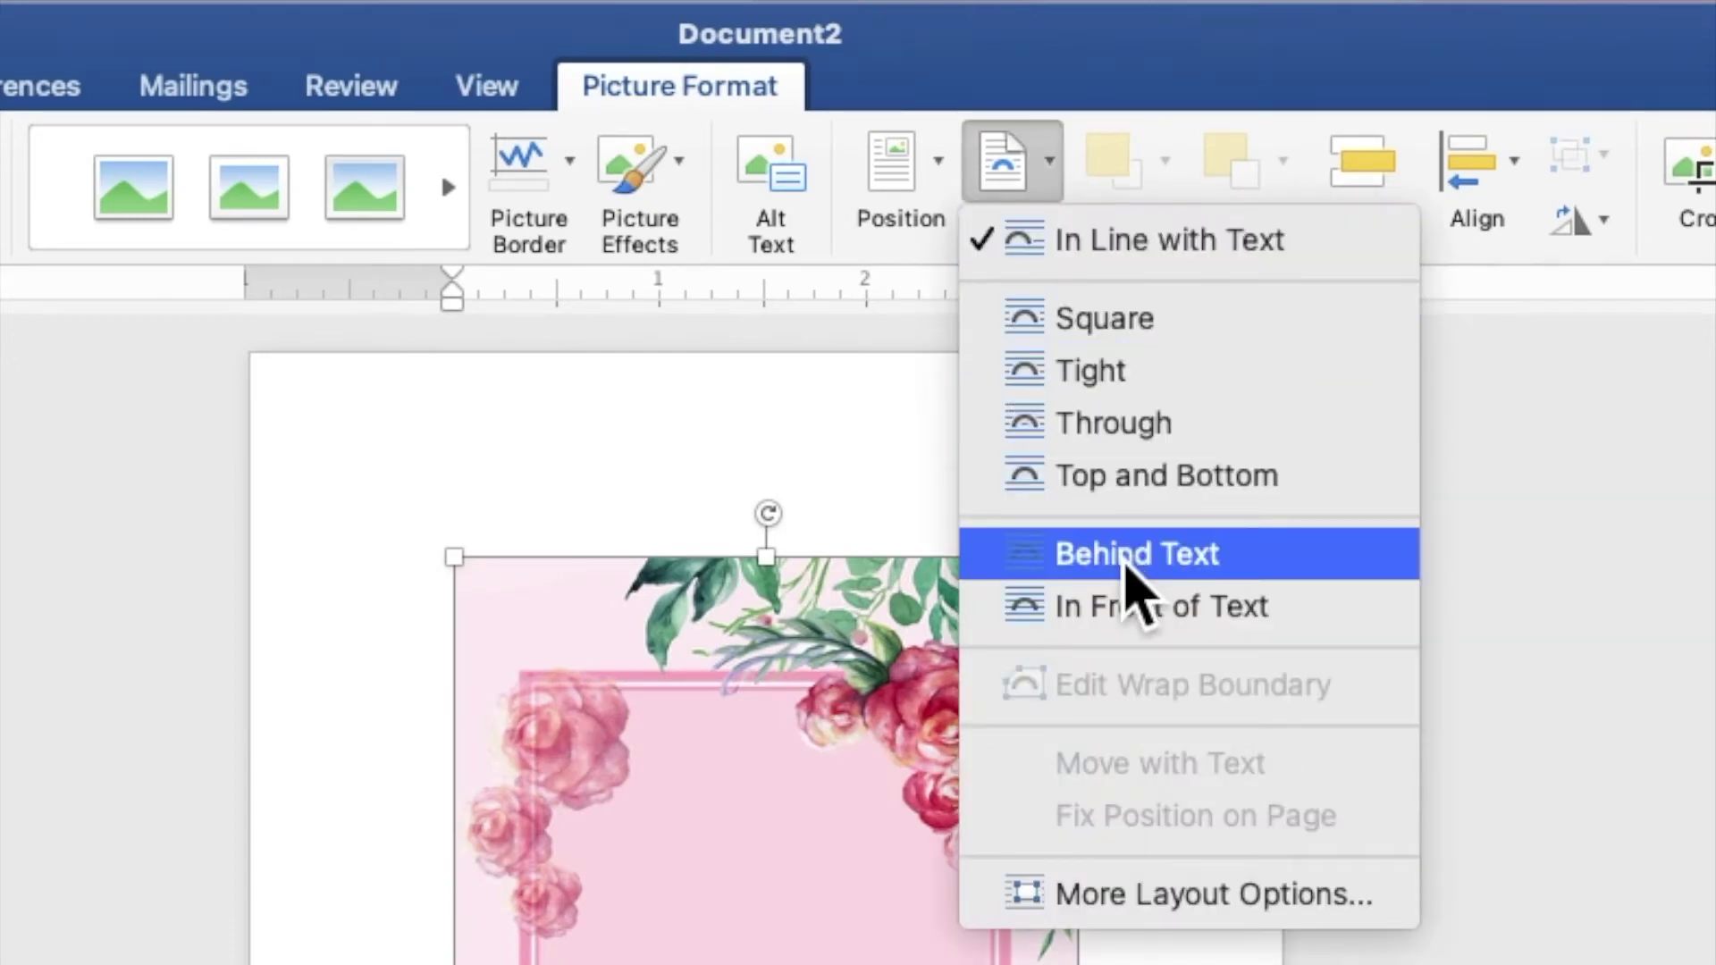
{"action": "left_click", "coordinate": [1124, 563]}
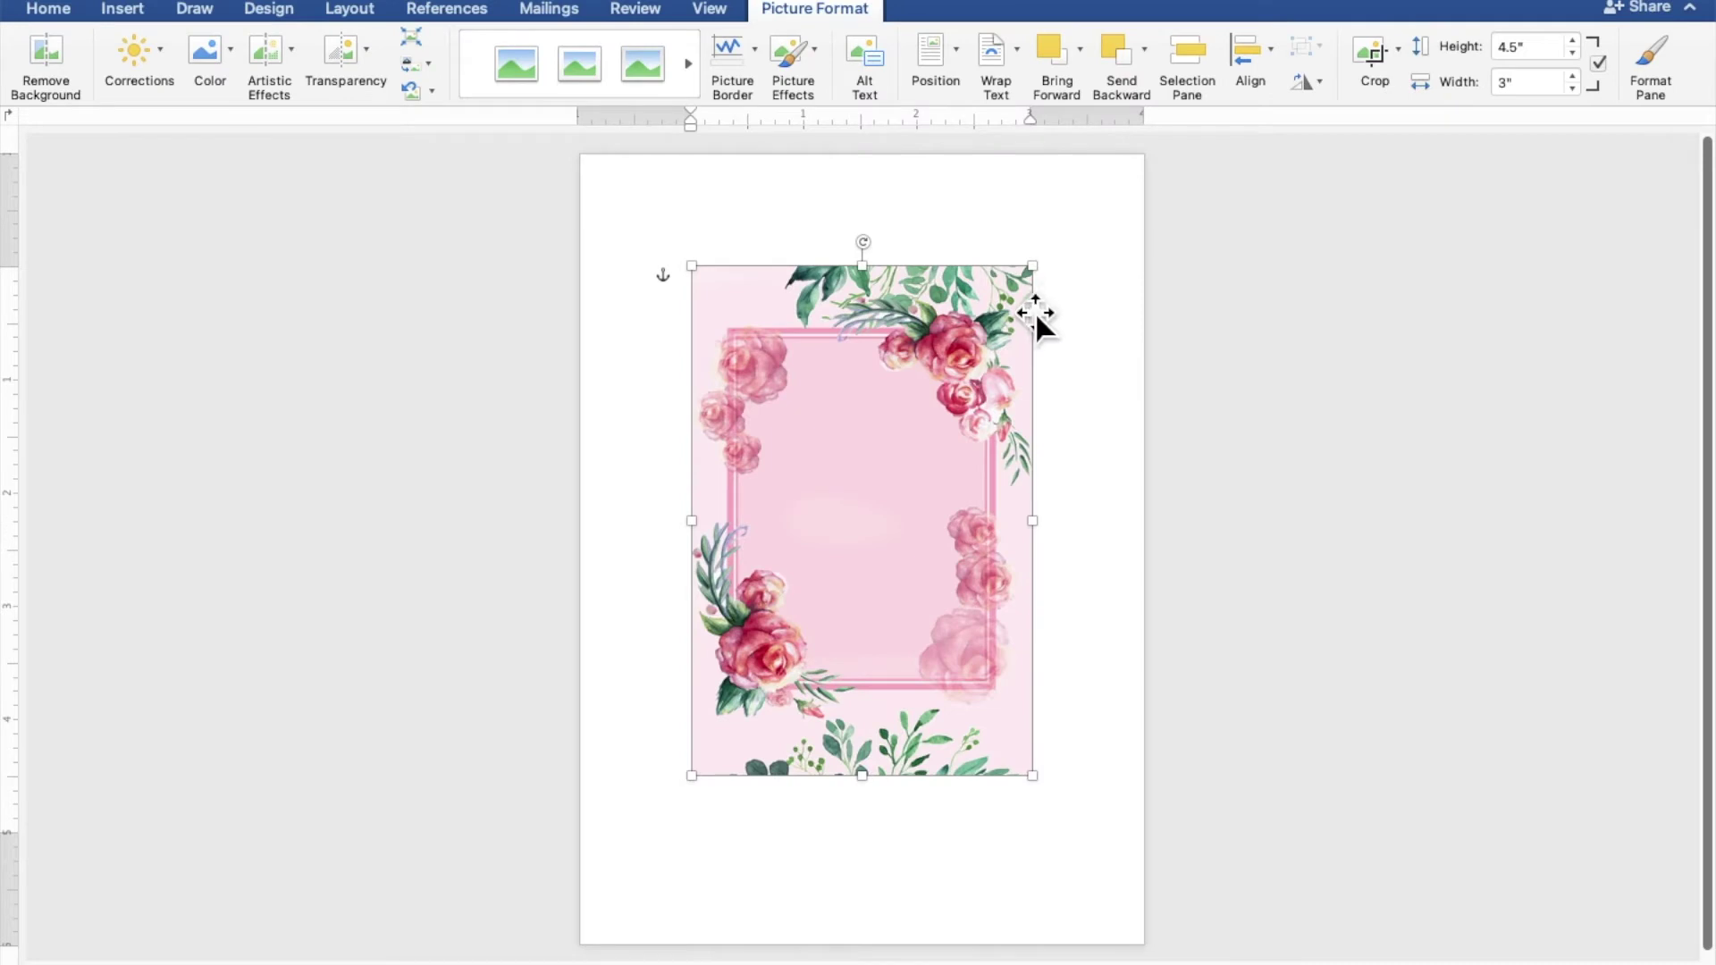
Move the floral frame to the page's top-left corner and stretch it to 7.5" x 5"
{"action": "left_click_drag", "start_coordinate": [1002, 338], "coordinate": [888, 223]}
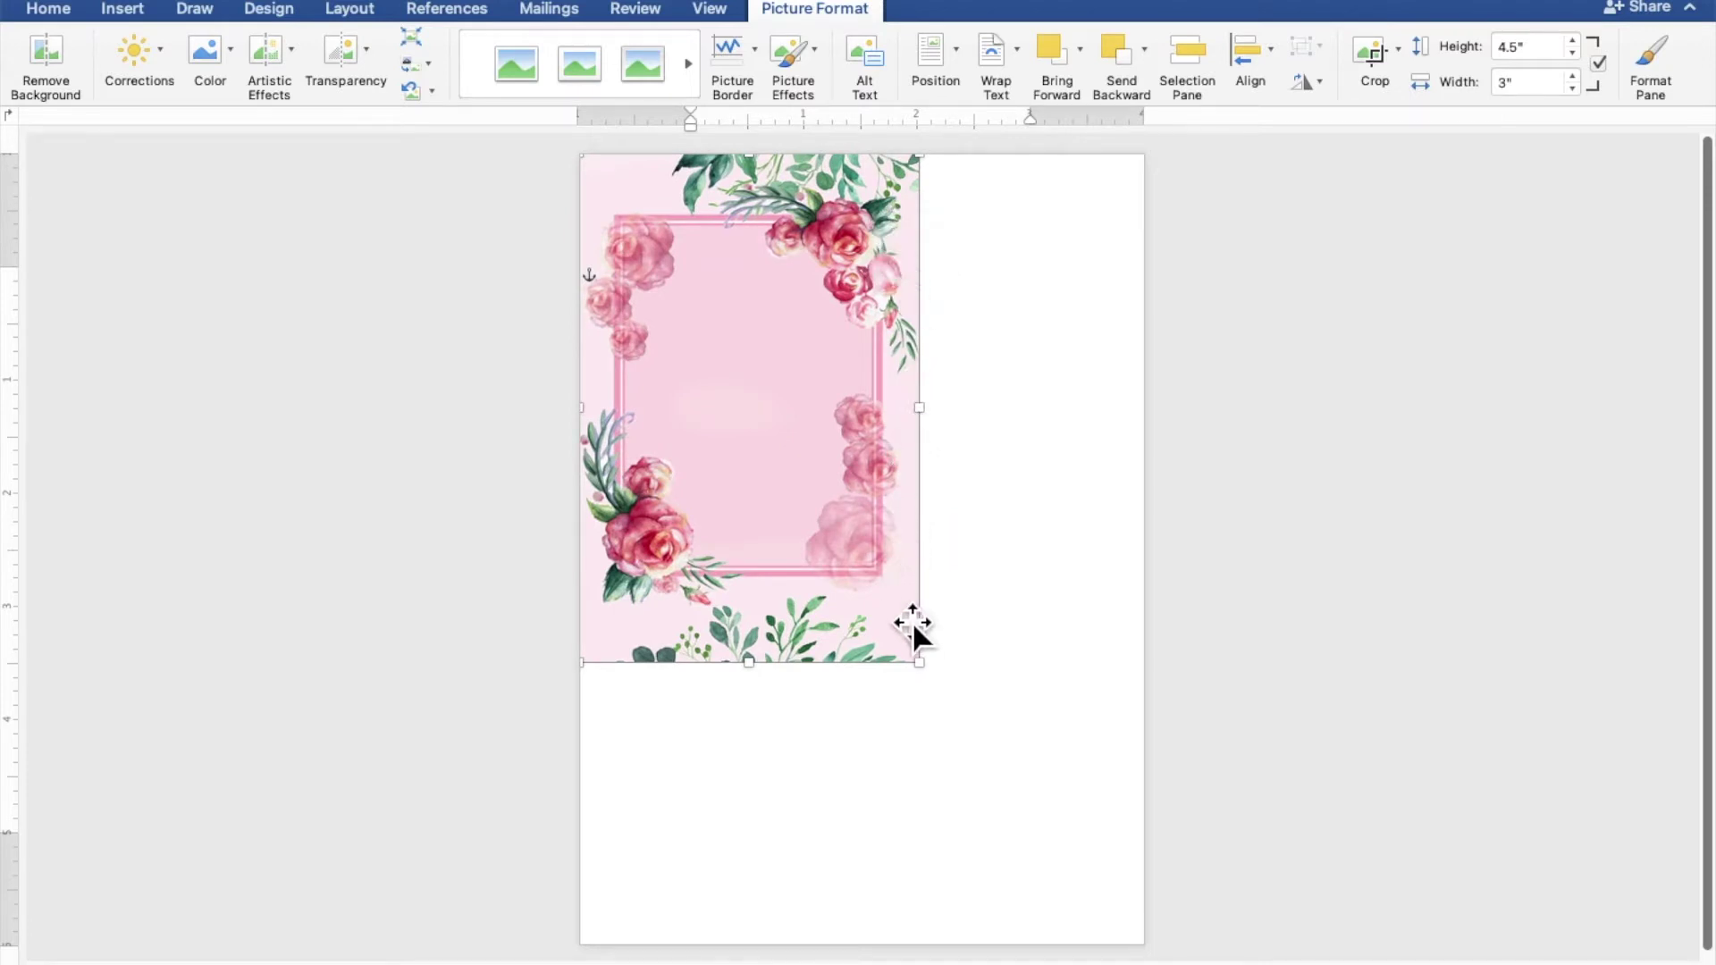
{"action": "left_click_drag", "start_coordinate": [940, 679], "coordinate": [1130, 838]}
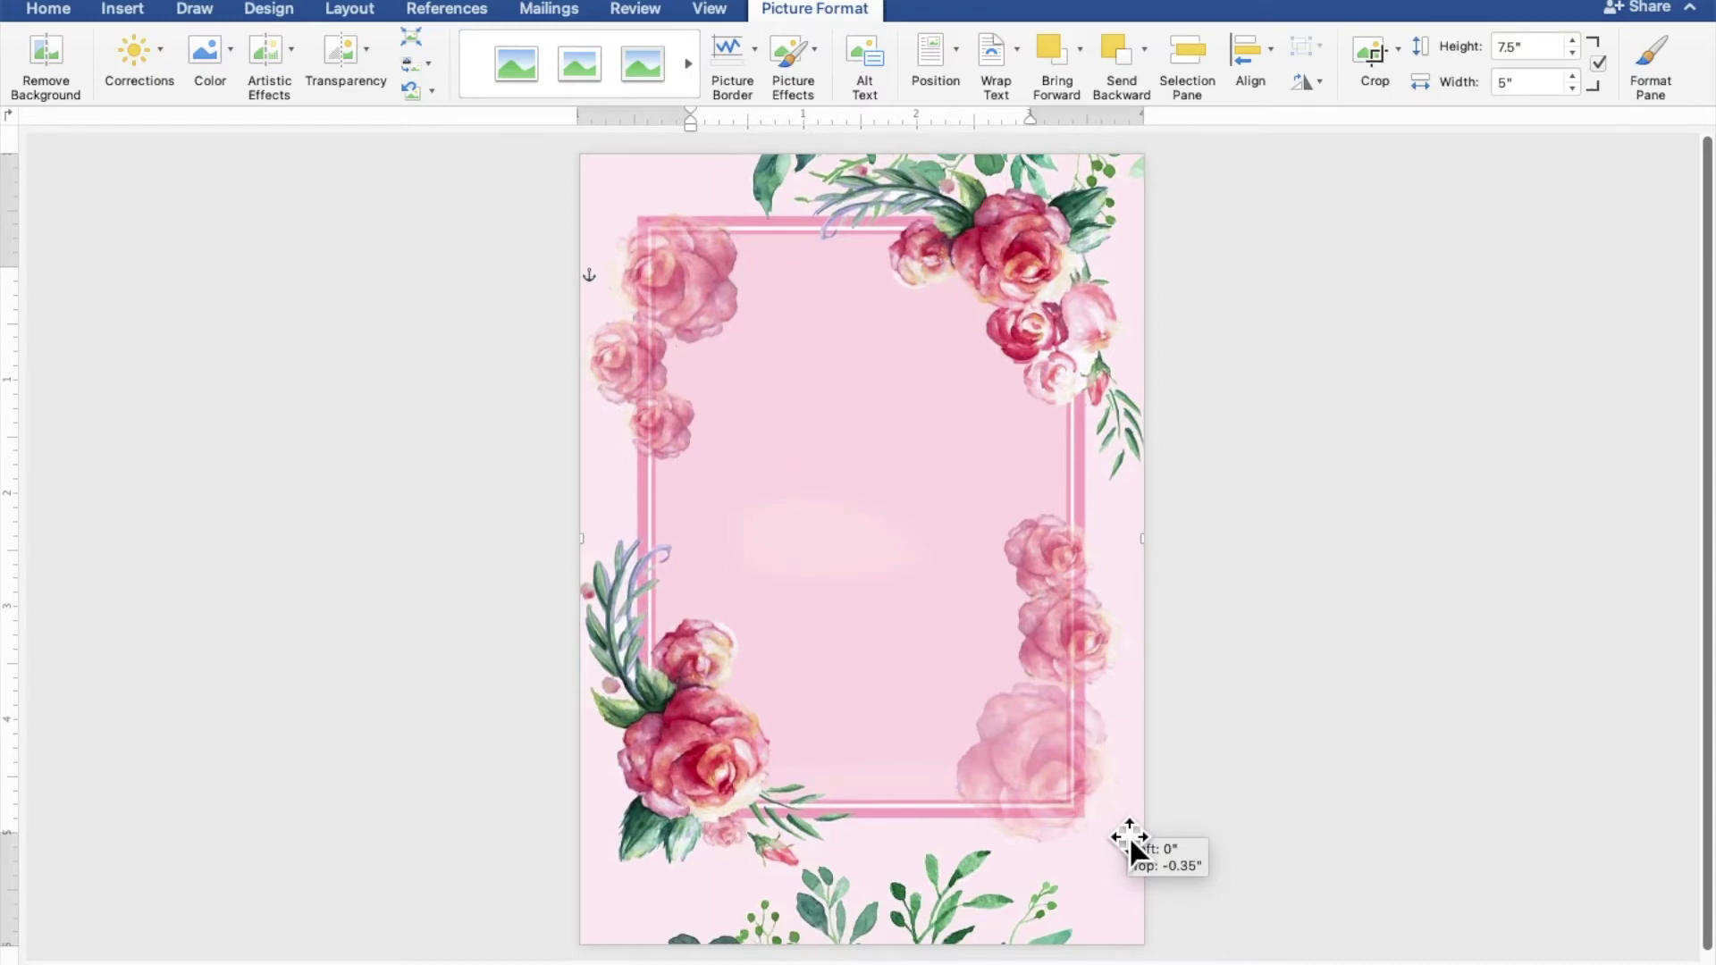
{"action": "left_click_drag", "start_coordinate": [1129, 838], "coordinate": [1128, 834]}
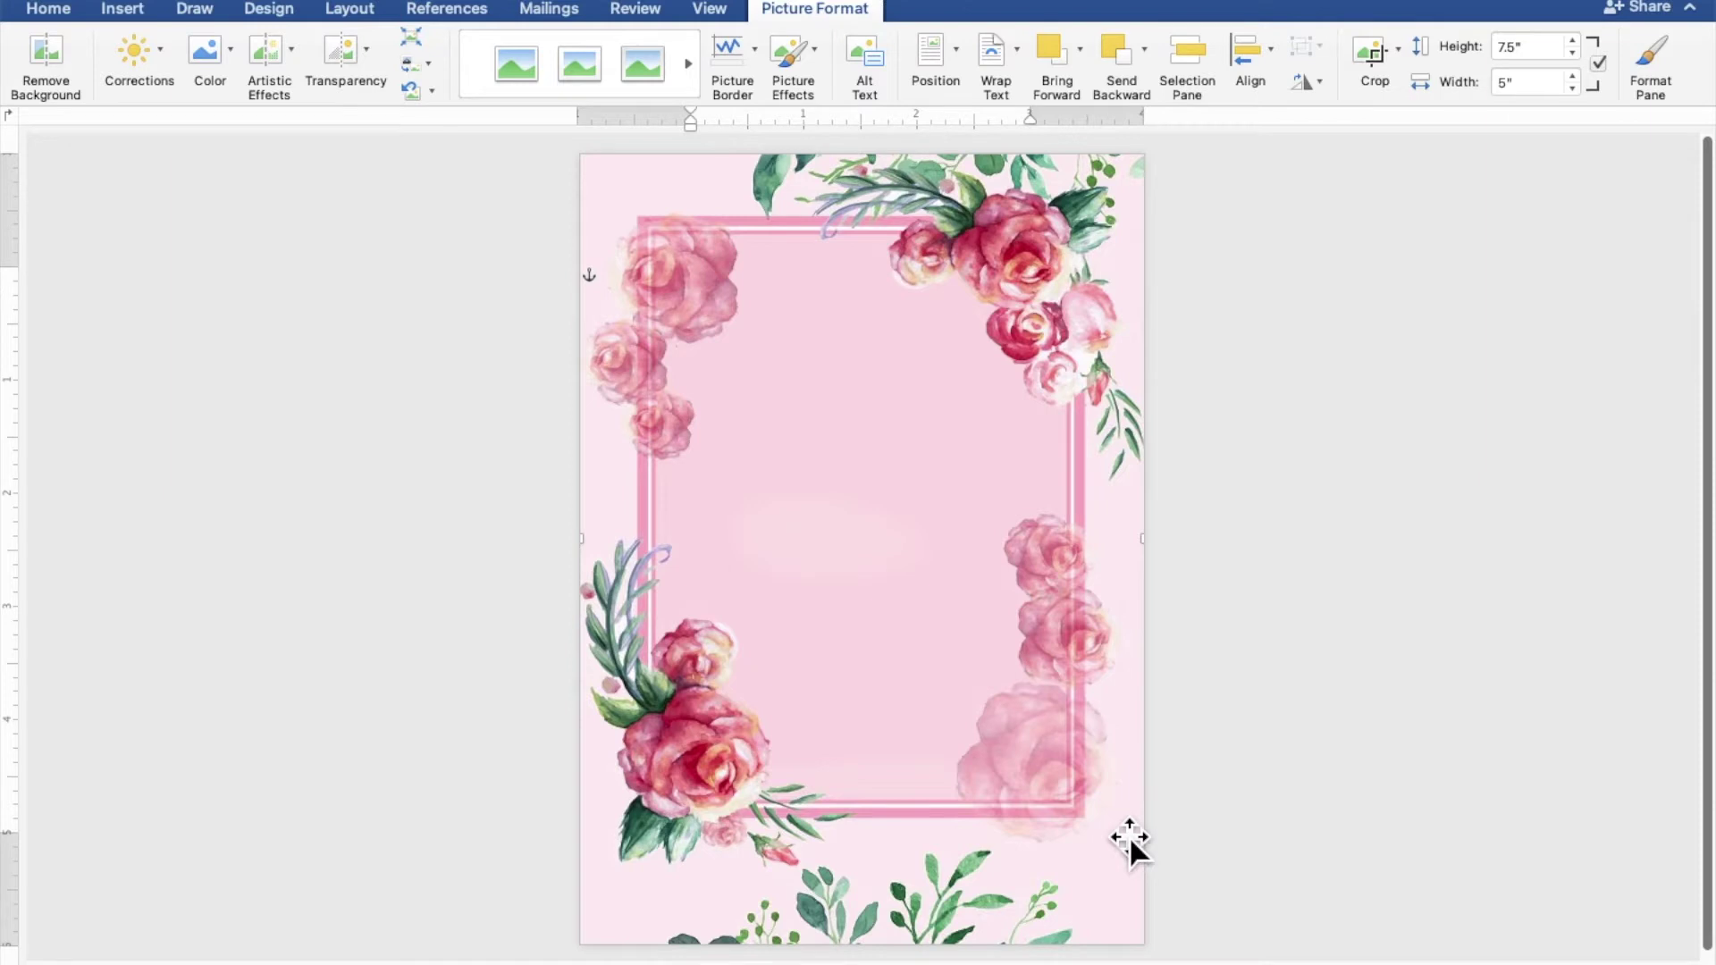
{"action": "left_click", "coordinate": [1445, 732]}
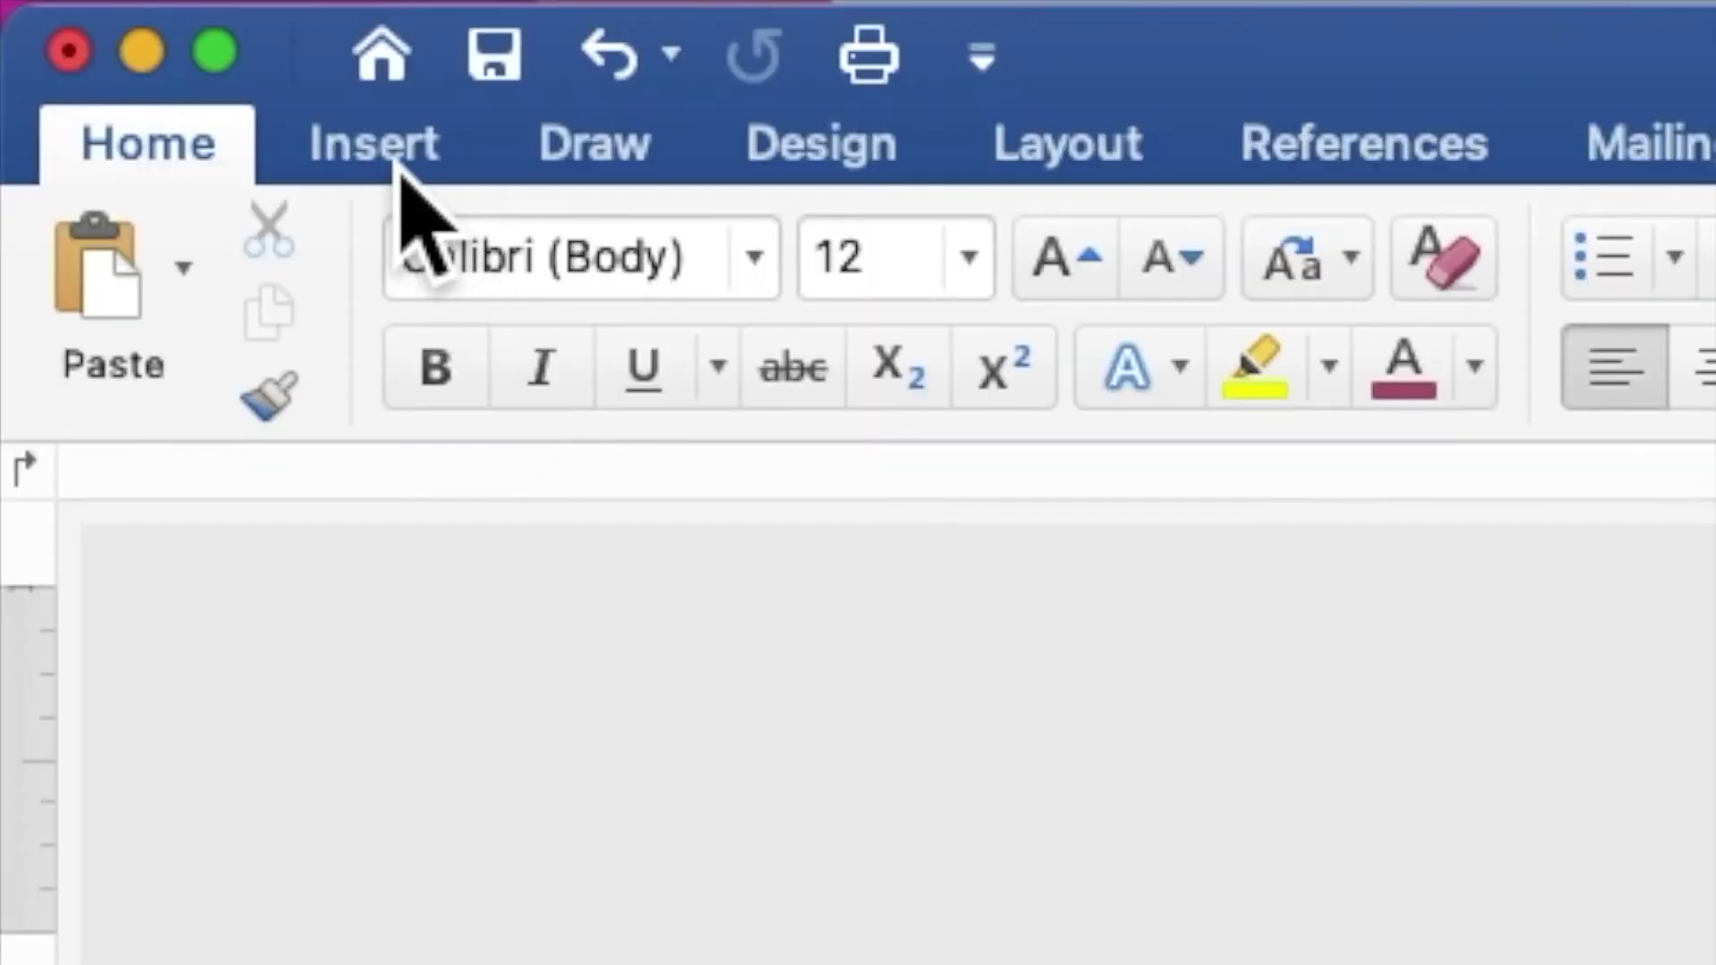
Draw a 3.73" wide by 3.99" tall rectangle inside the floral frame
{"action": "left_click", "coordinate": [393, 165]}
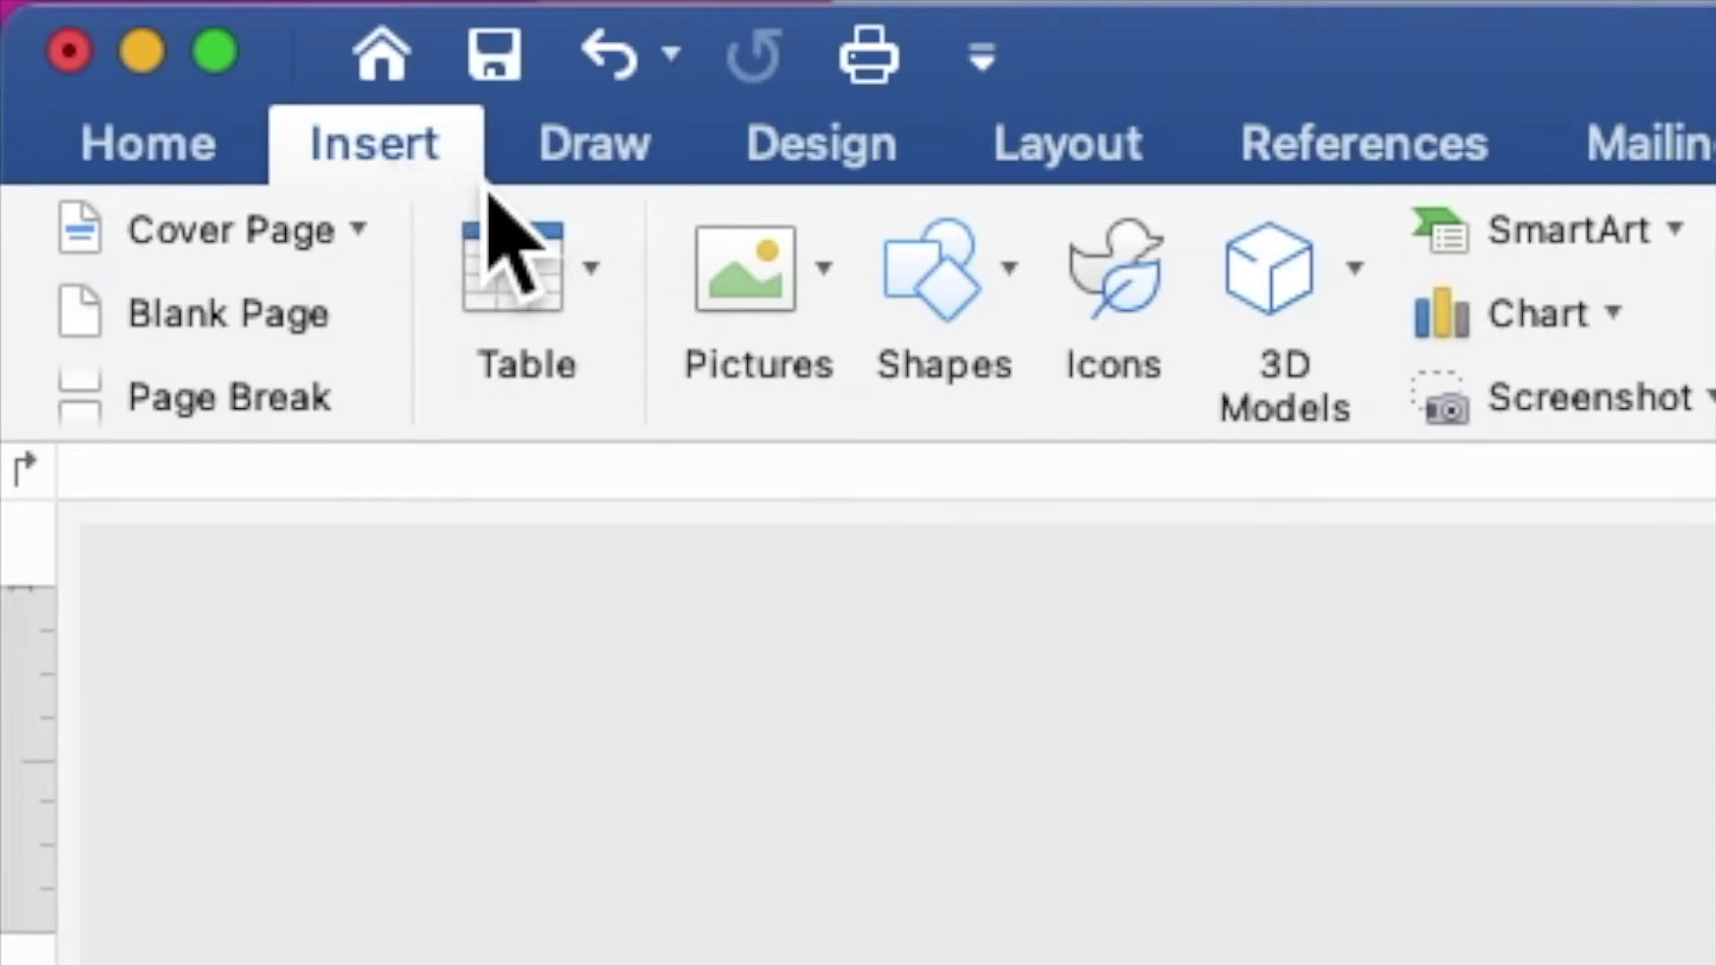
{"action": "left_click", "coordinate": [932, 287]}
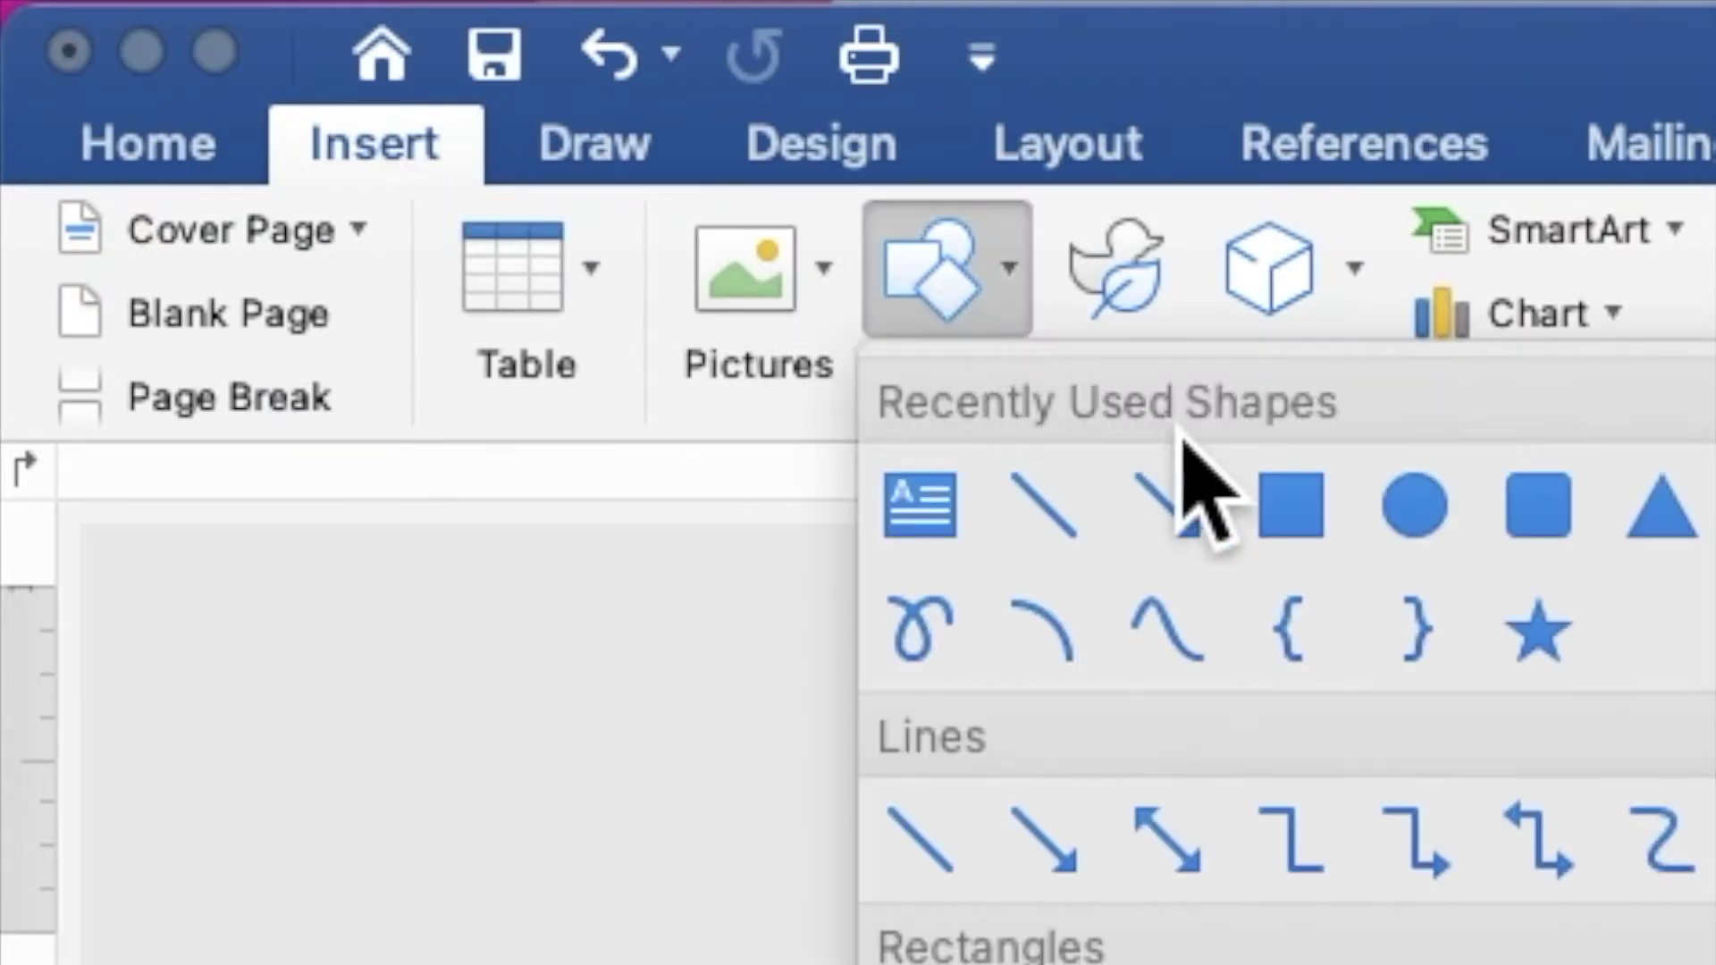
{"action": "left_click", "coordinate": [1297, 534]}
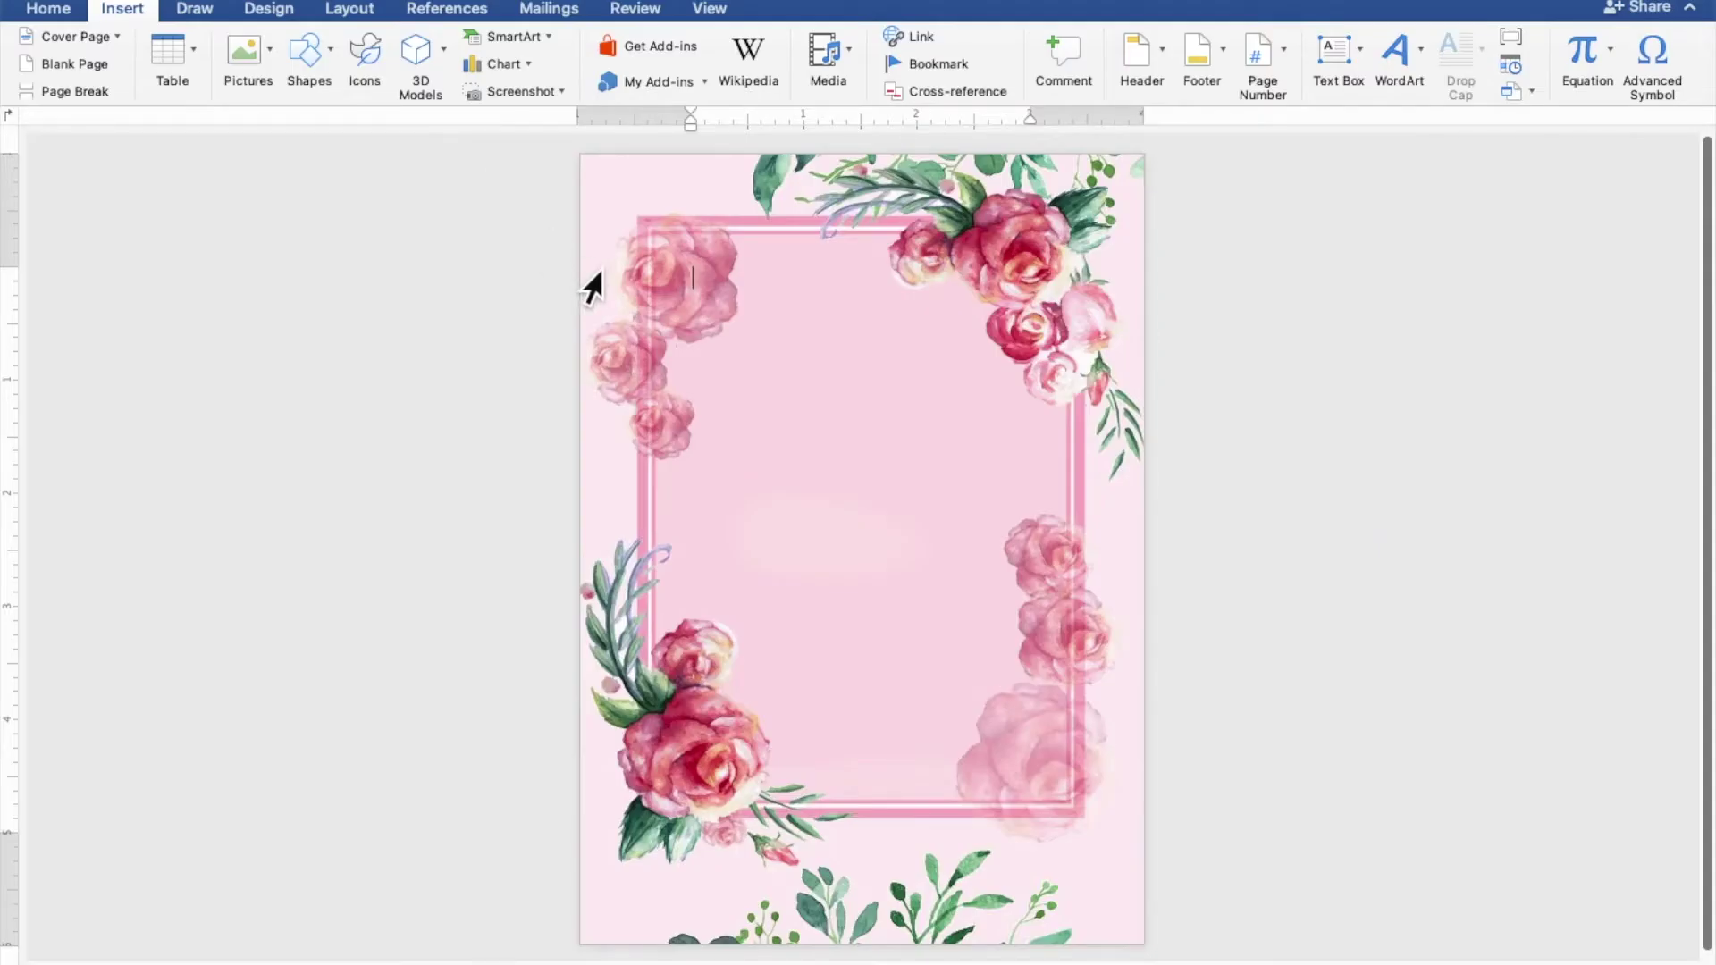
{"action": "left_click_drag", "start_coordinate": [647, 283], "coordinate": [1088, 752]}
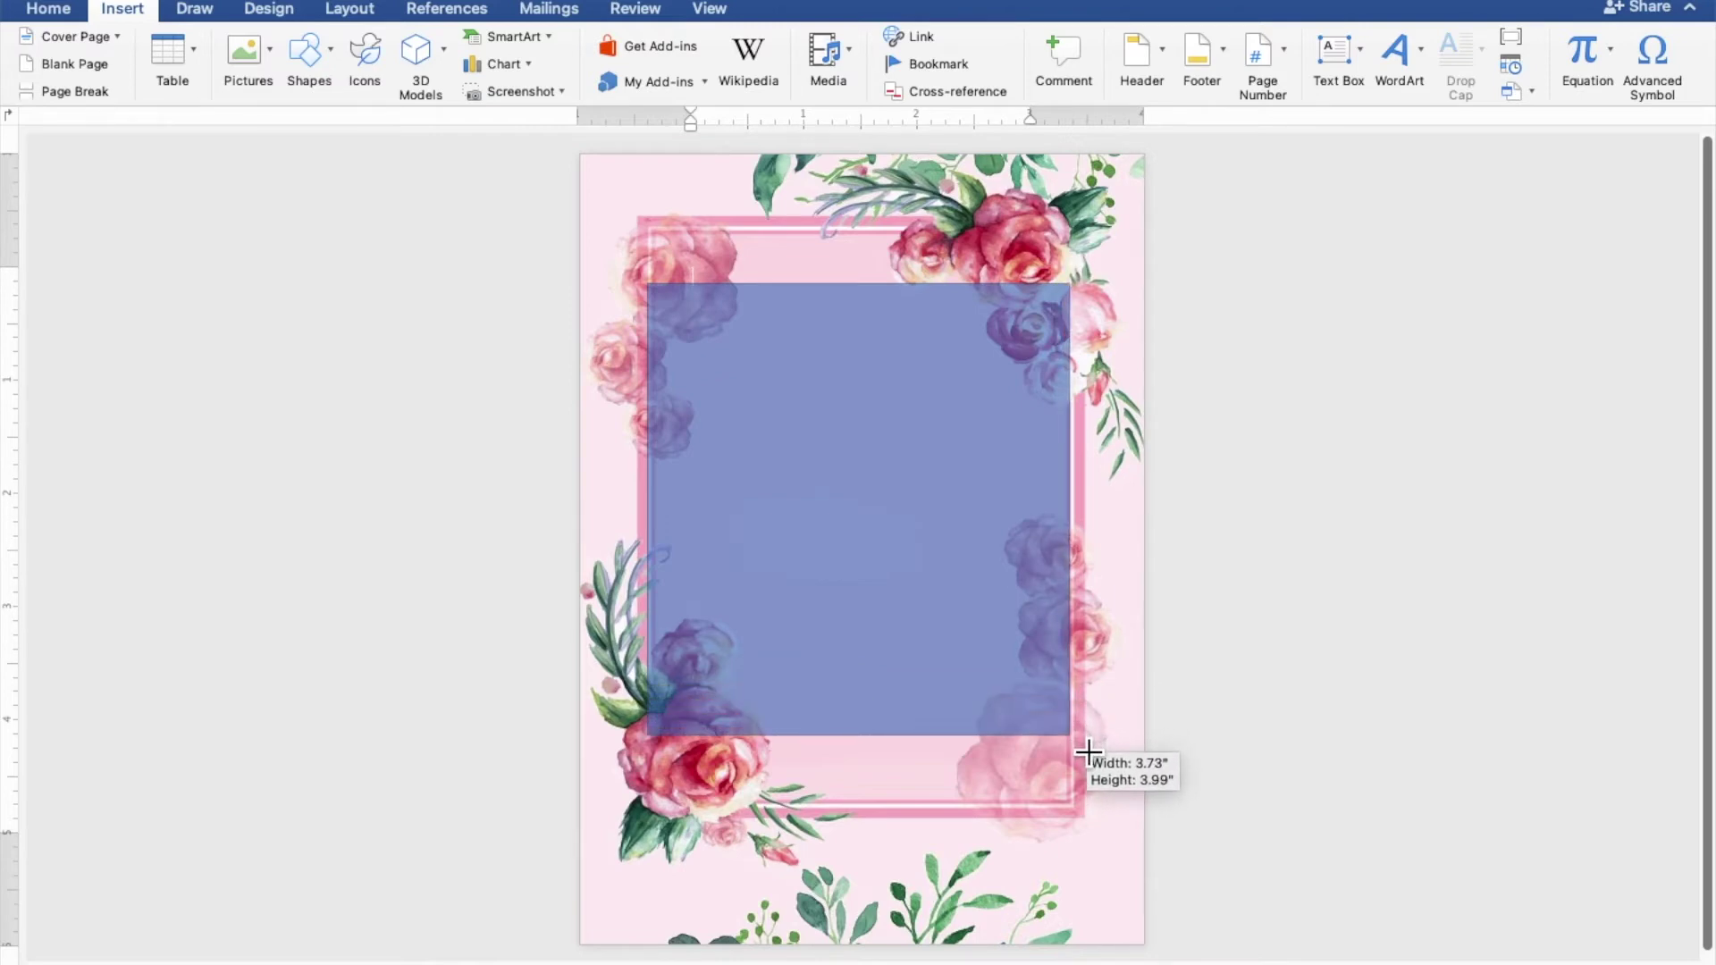
{"action": "left_click_drag", "start_coordinate": [1089, 752], "coordinate": [1090, 751]}
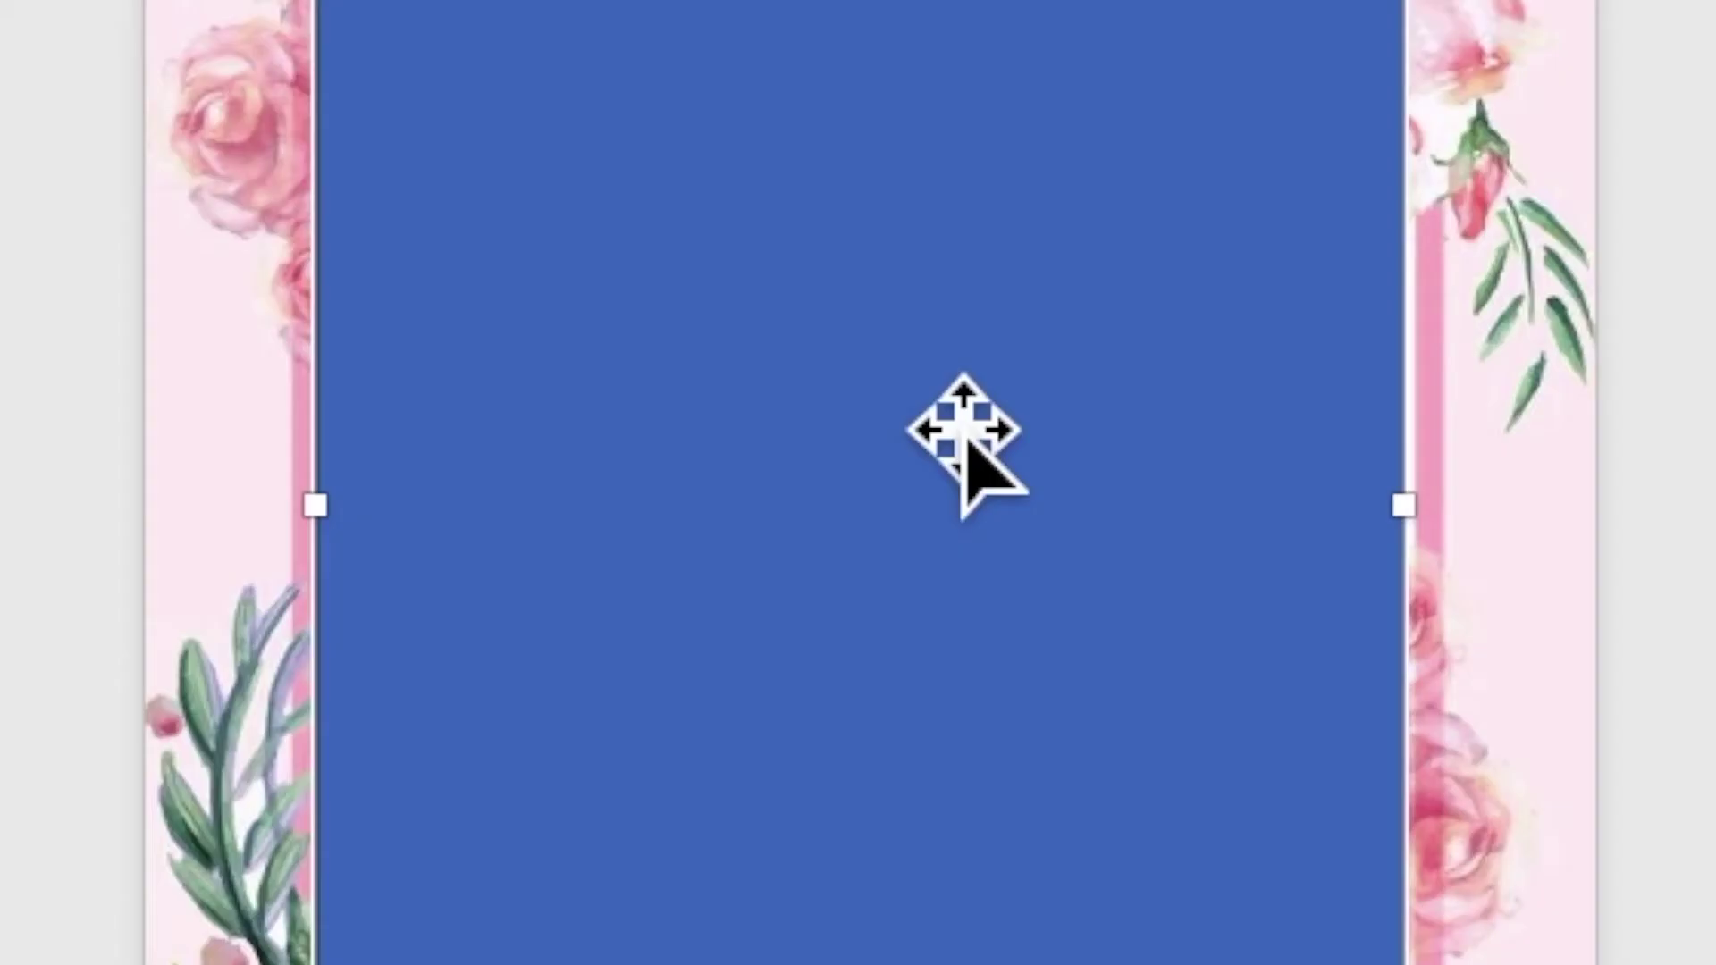
Add the text TOGETHER WITH THEIR FAMILIES inside the rectangle, followed by a new line
{"action": "right_click", "coordinate": [885, 465]}
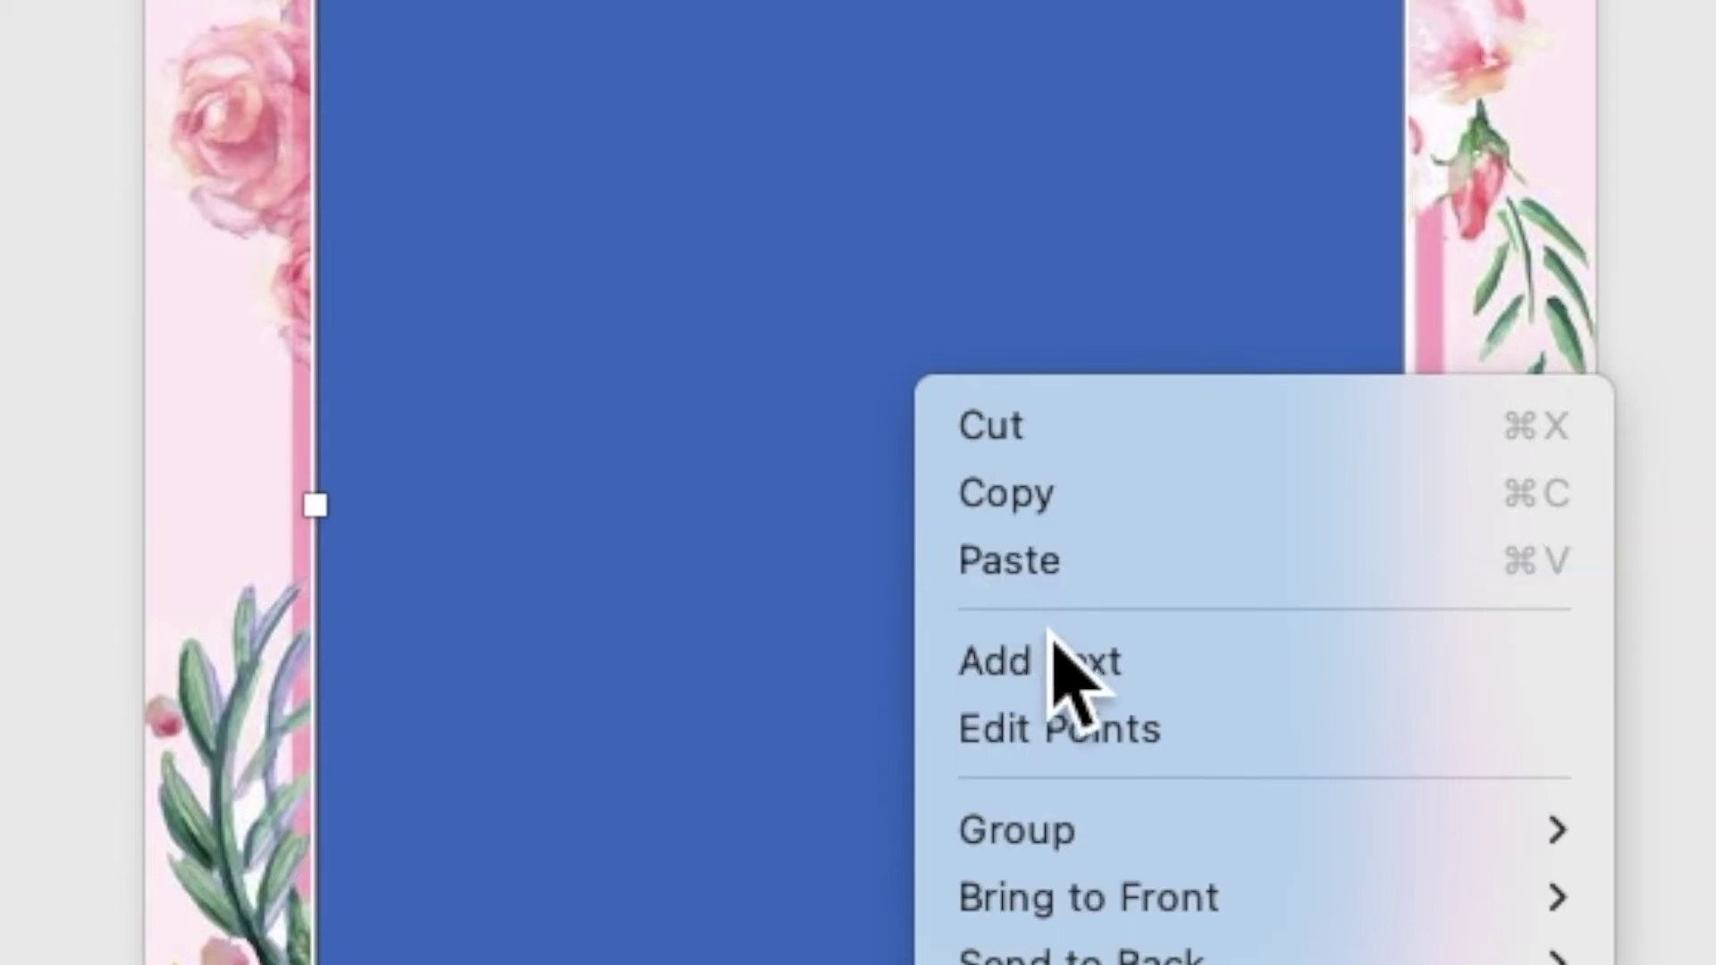
{"action": "left_click", "coordinate": [1077, 705]}
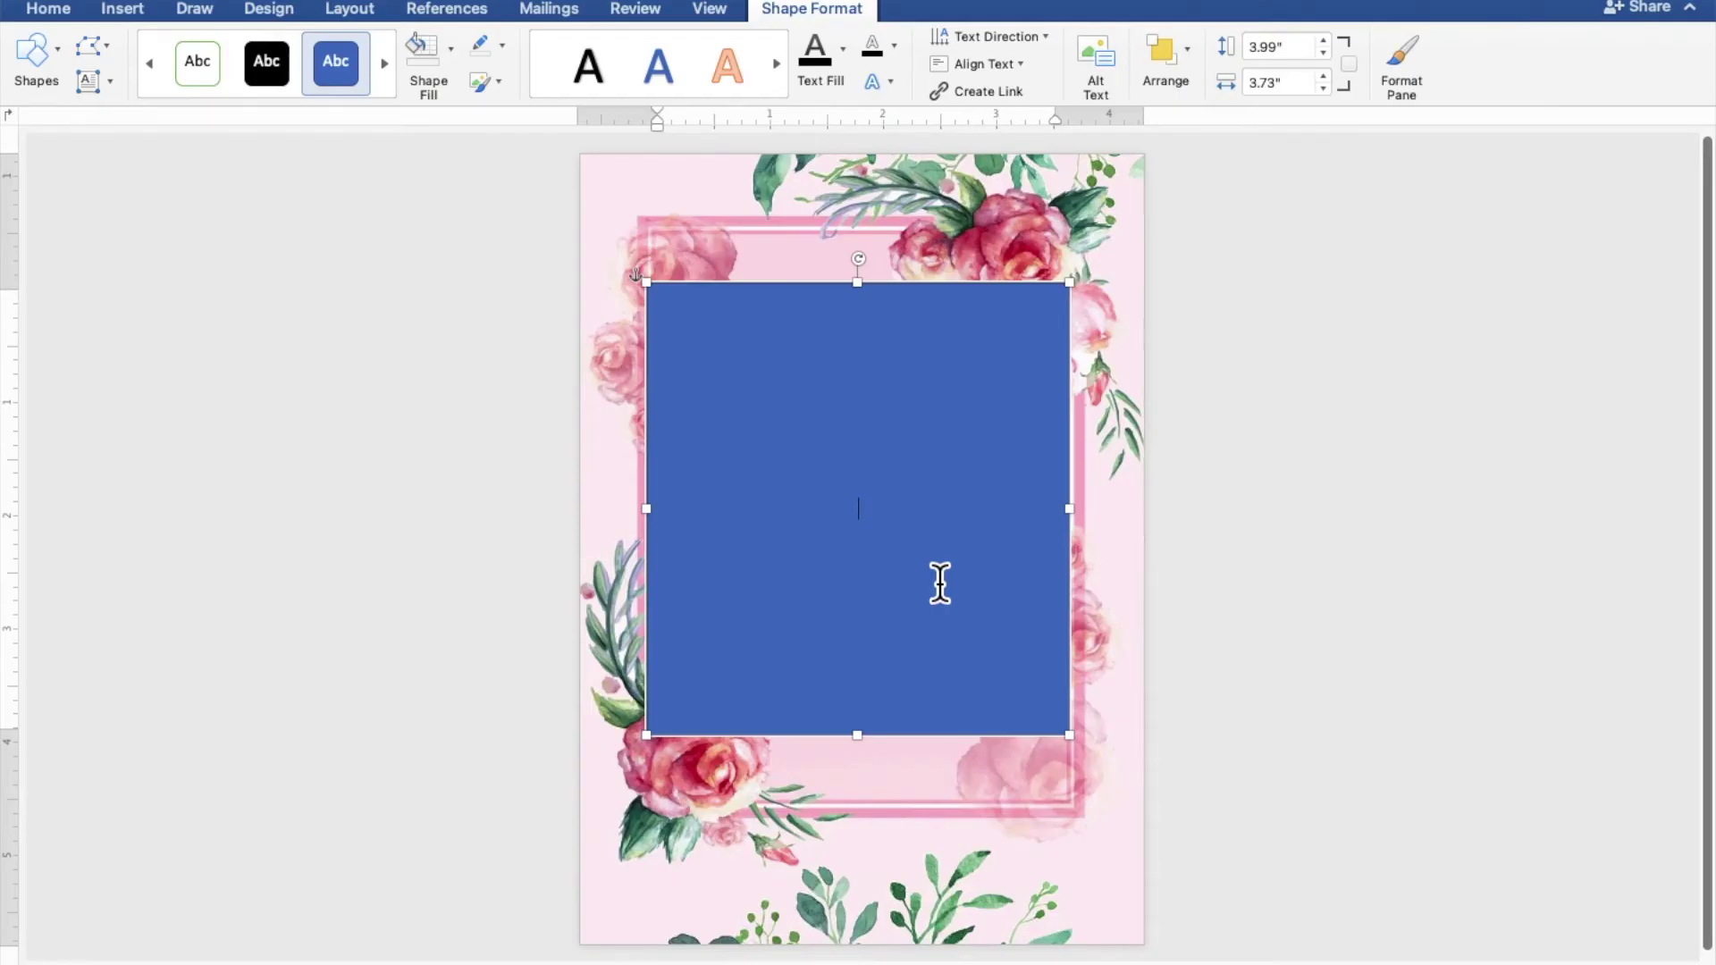
{"action": "scroll", "coordinate": [940, 583], "scroll_direction": "up", "scroll_amount": 3}
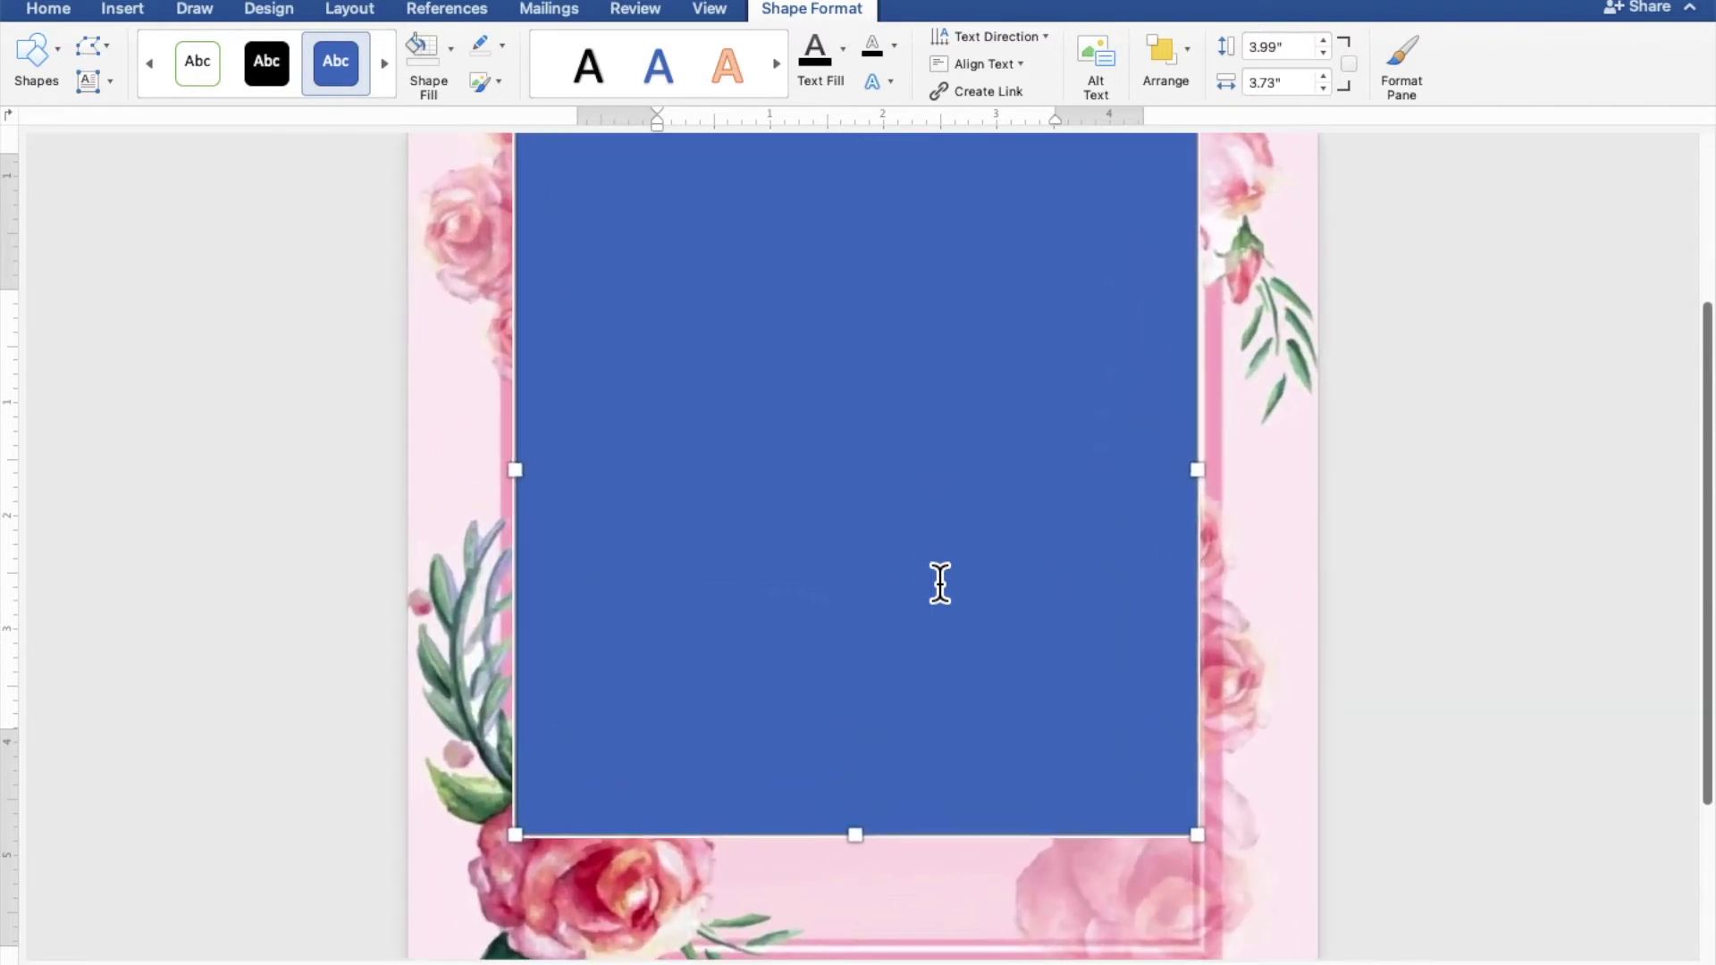
{"action": "scroll", "coordinate": [940, 583], "scroll_direction": "up", "scroll_amount": 2}
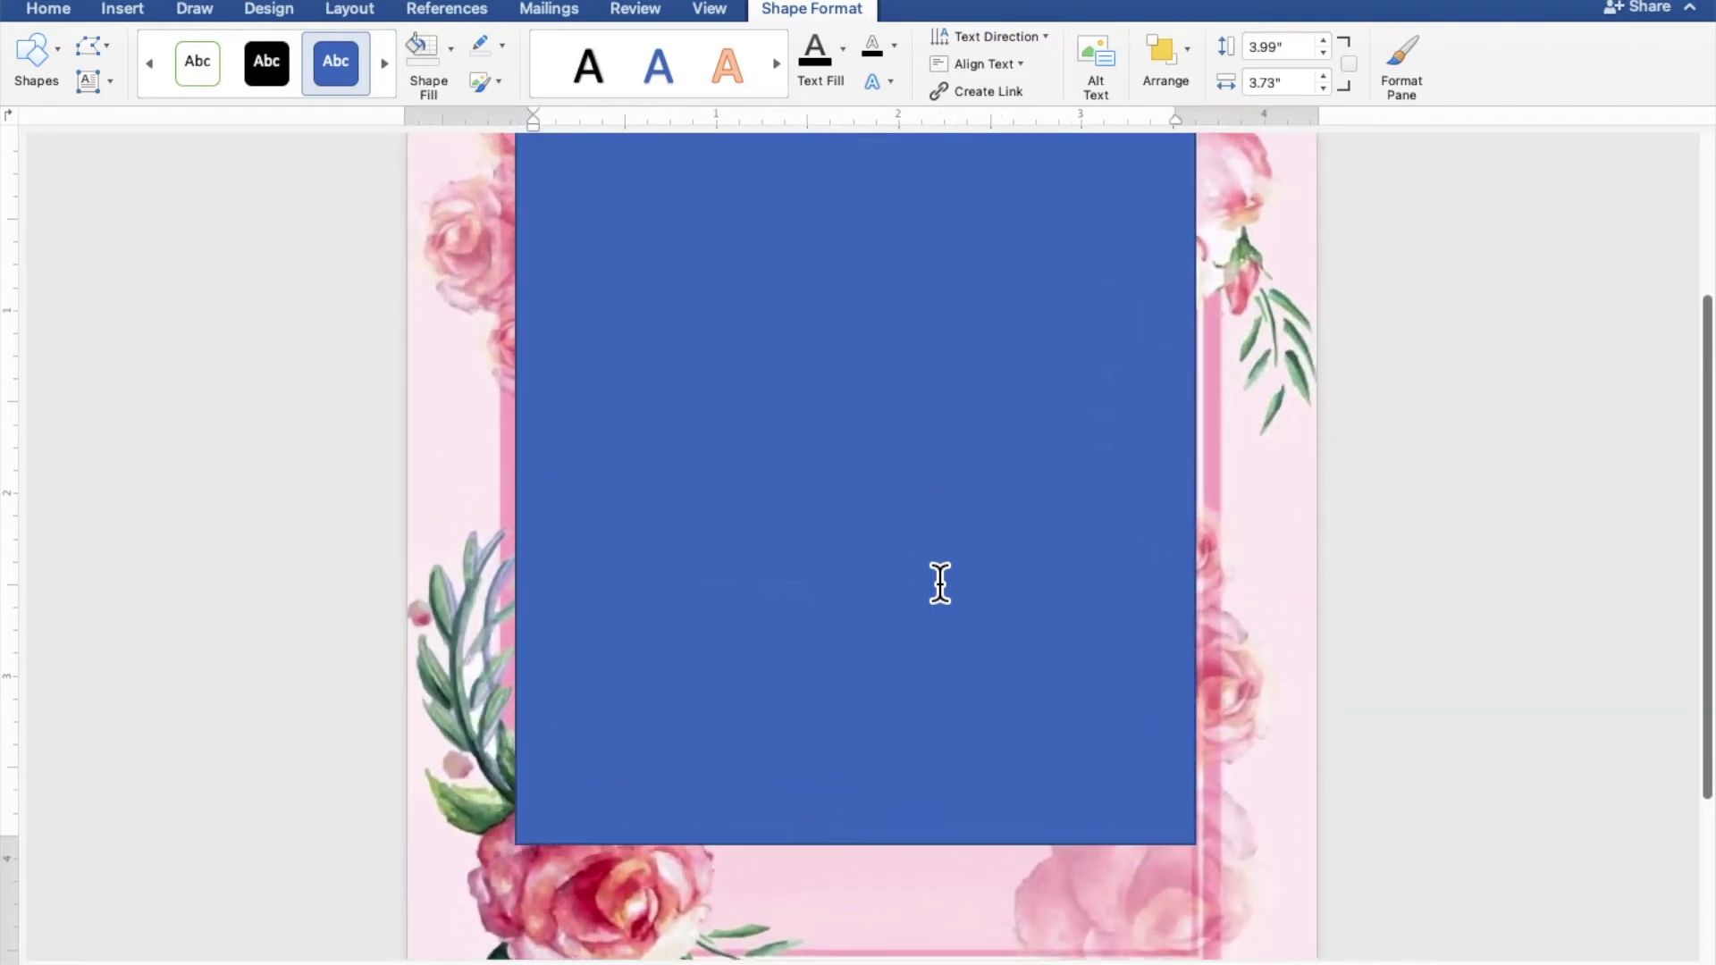
{"action": "scroll", "coordinate": [940, 582], "scroll_direction": "up", "scroll_amount": 1}
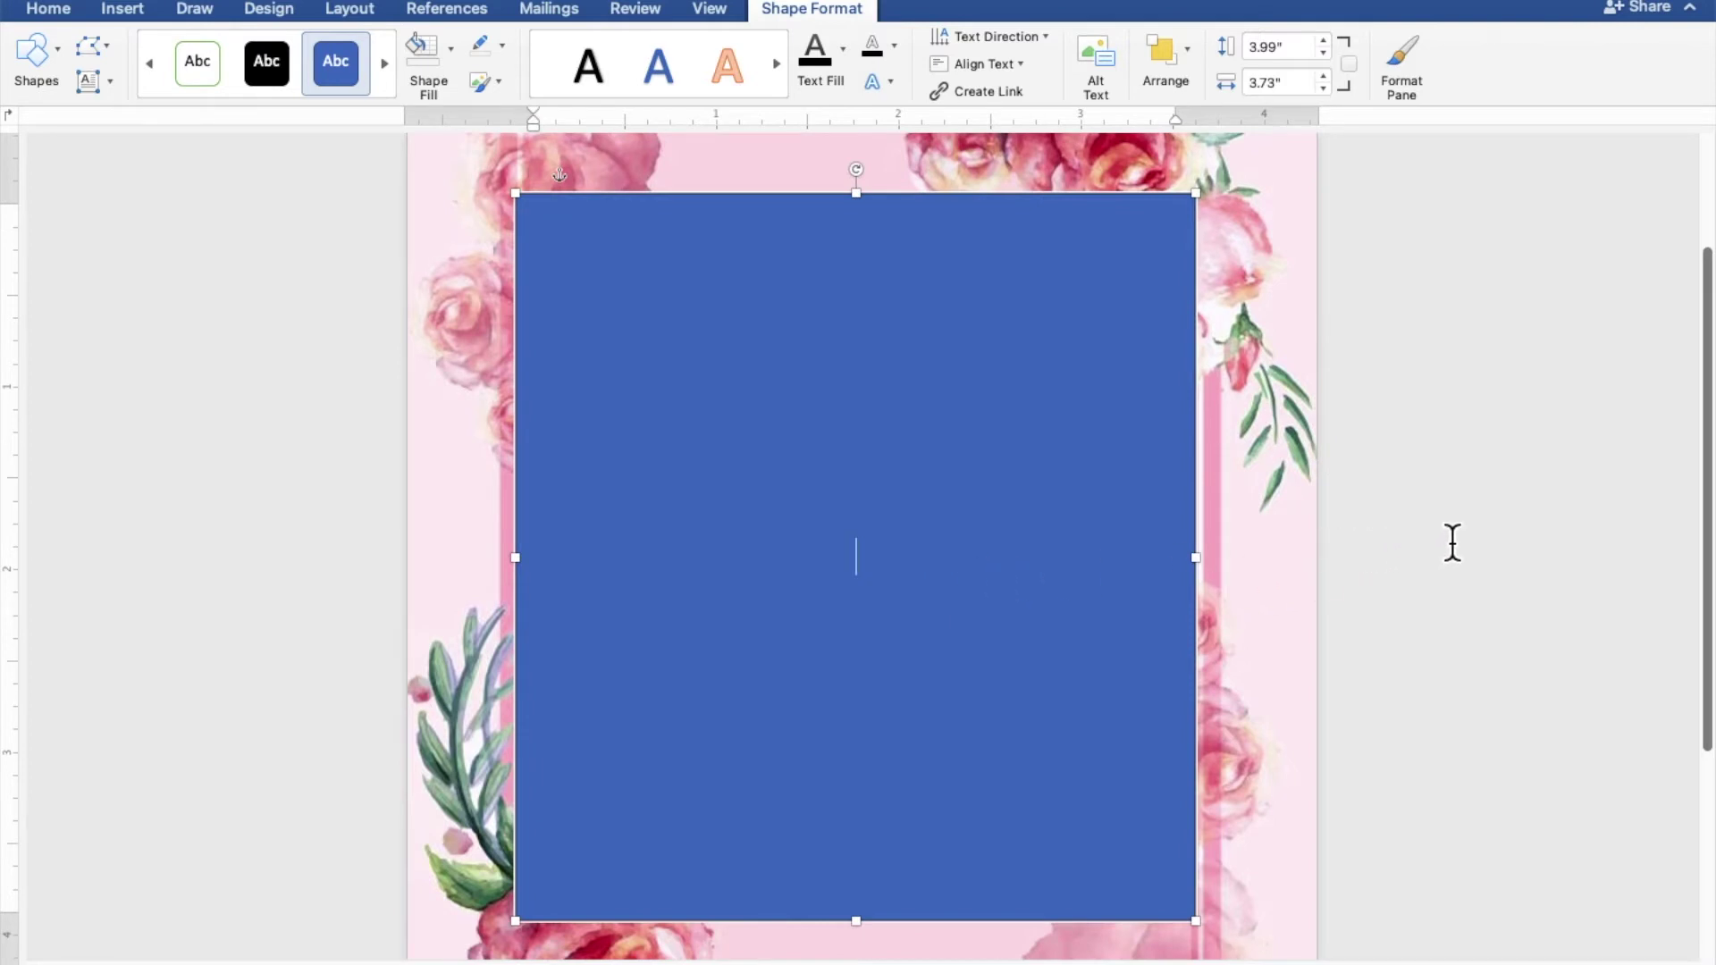
{"action": "type", "text": "TOGETHER WITH "}
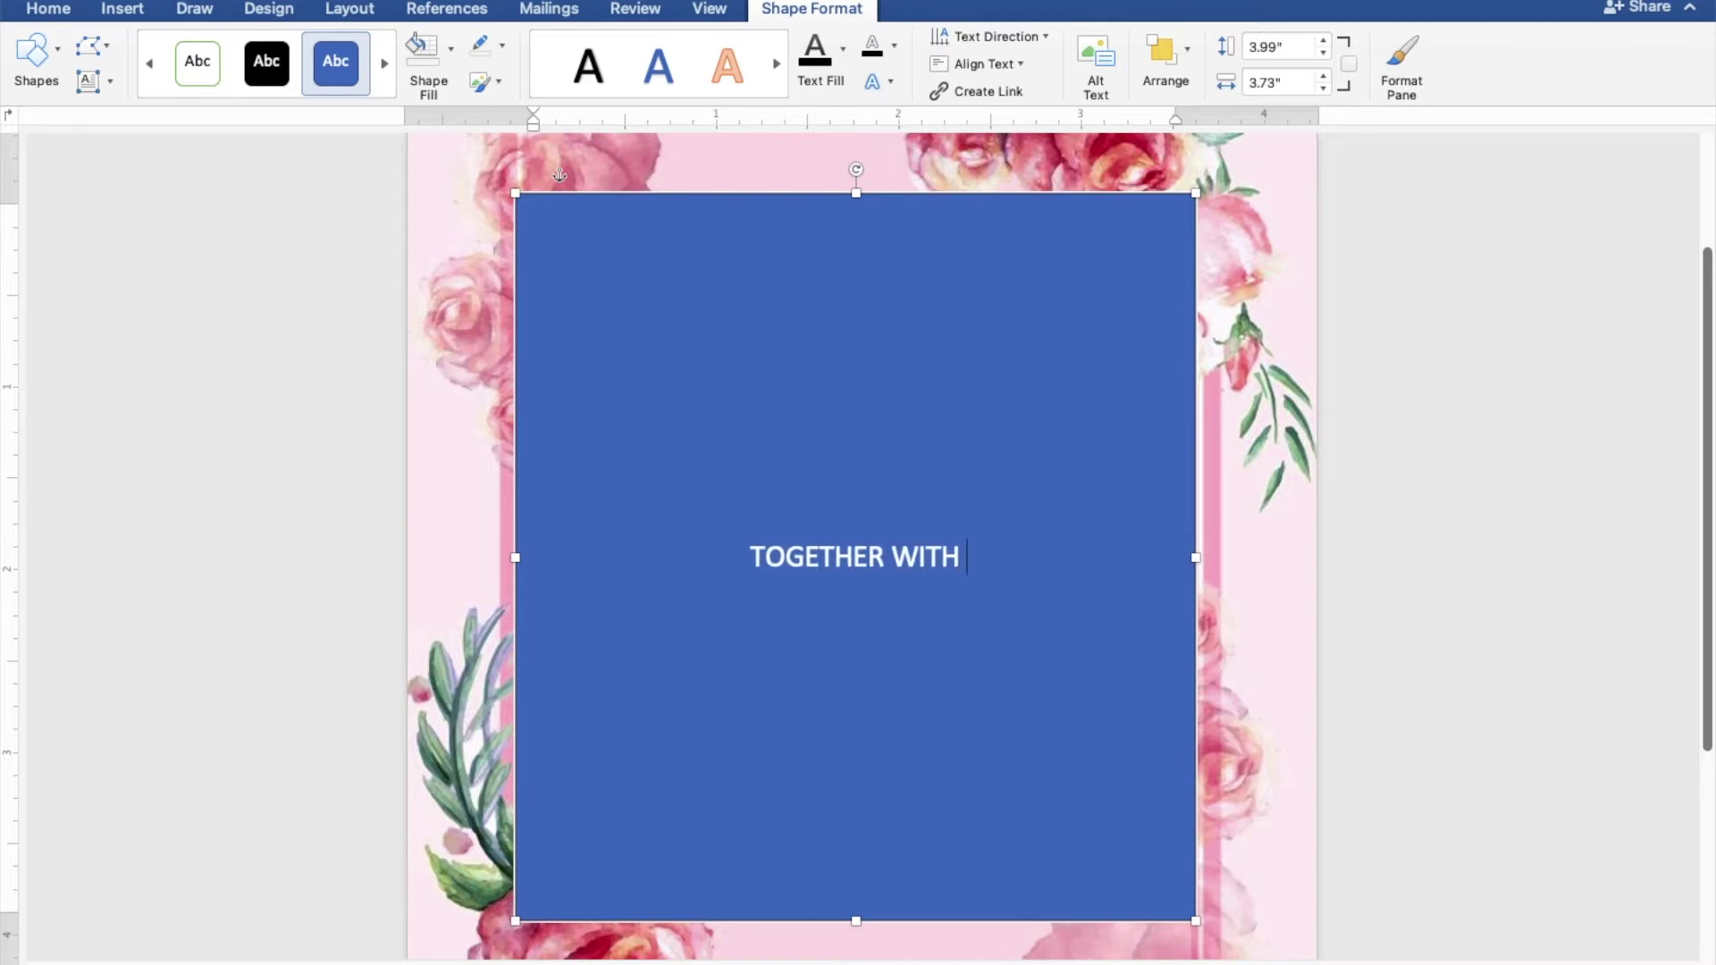
{"action": "type", "text": "THE"}
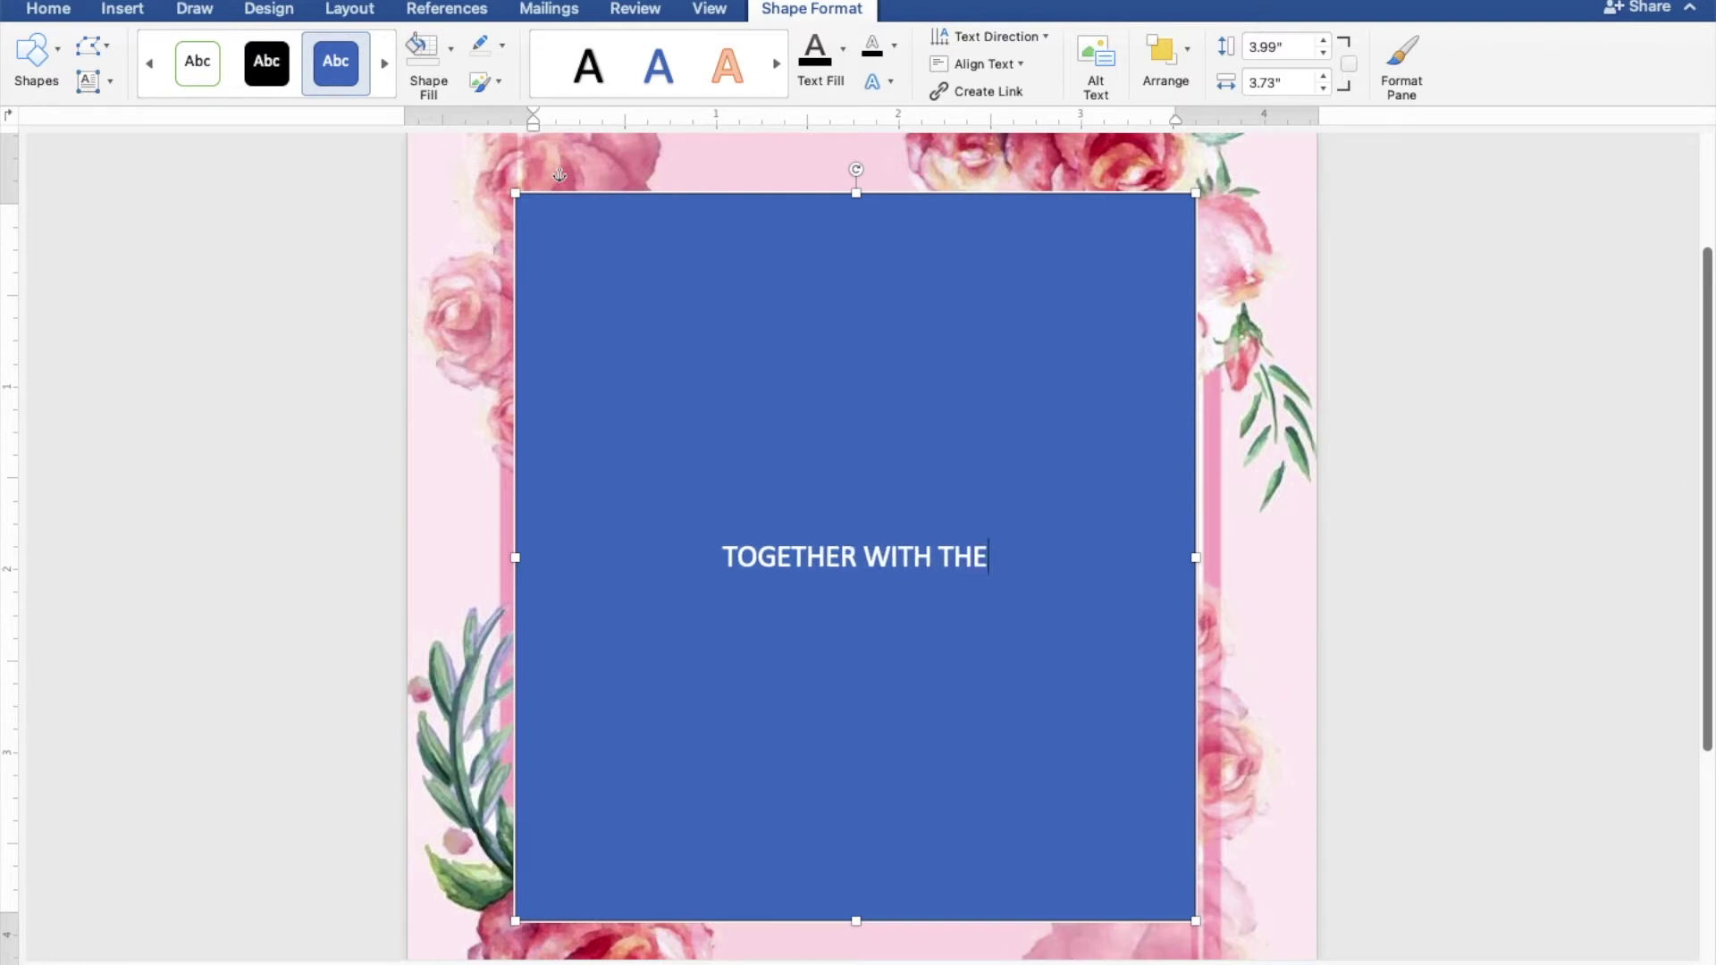
{"action": "type", "text": "IR FA"}
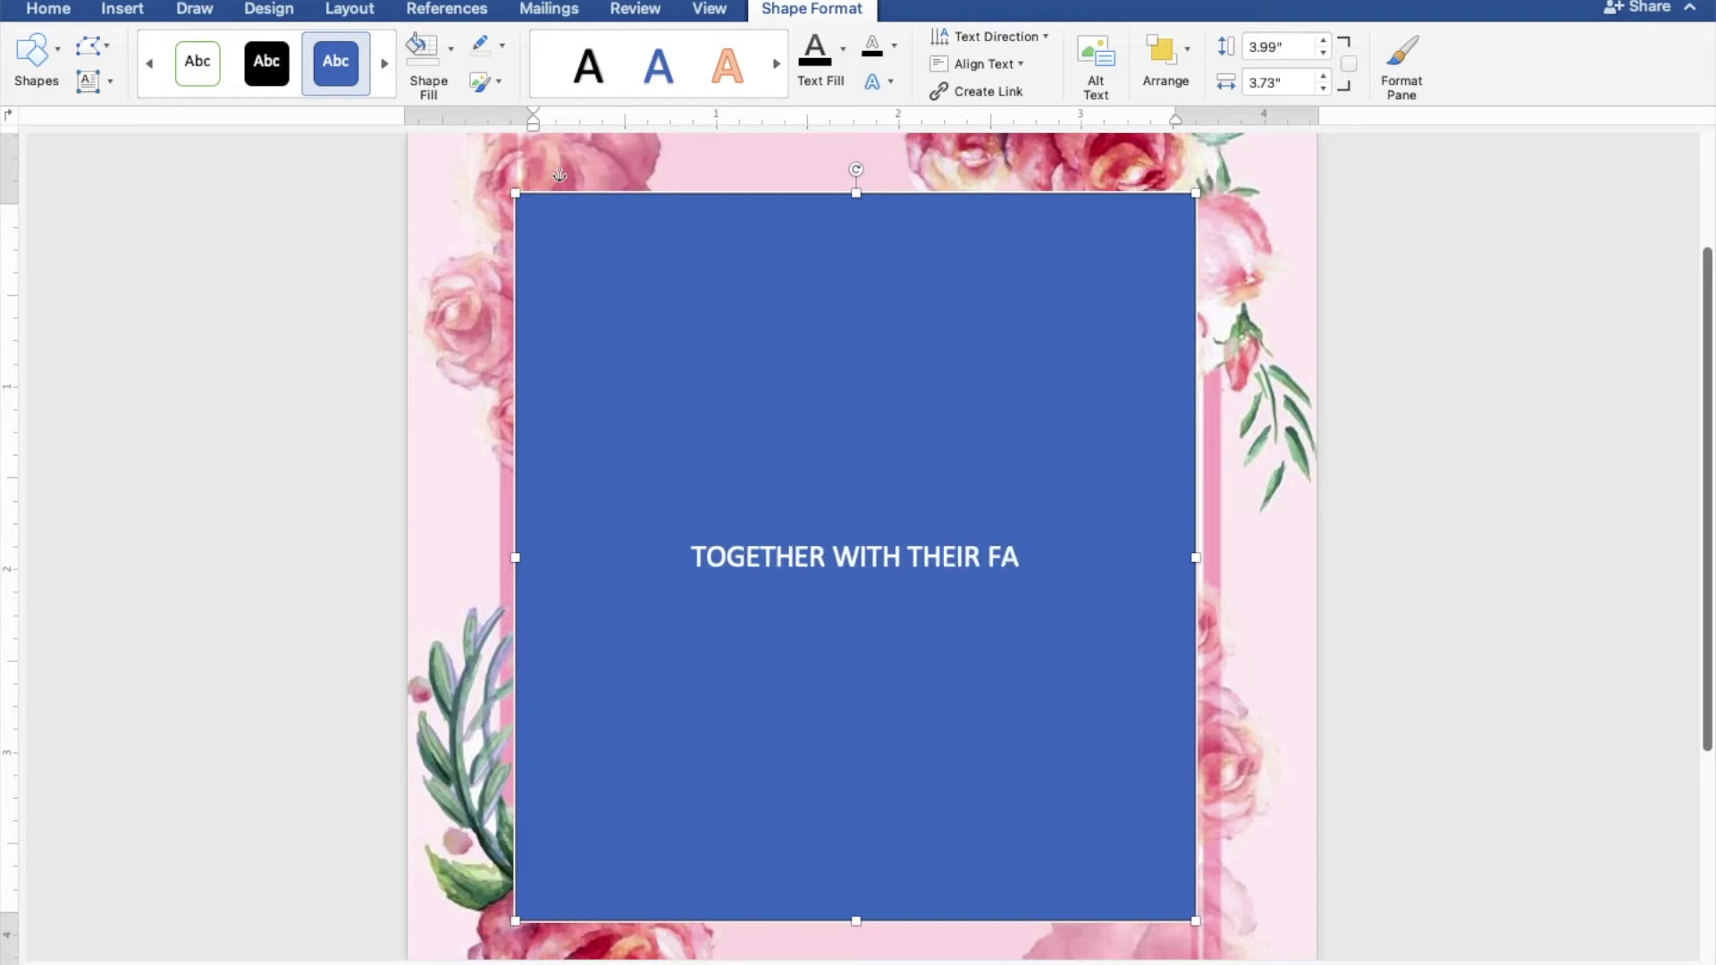
{"action": "type", "text": "MILIES"}
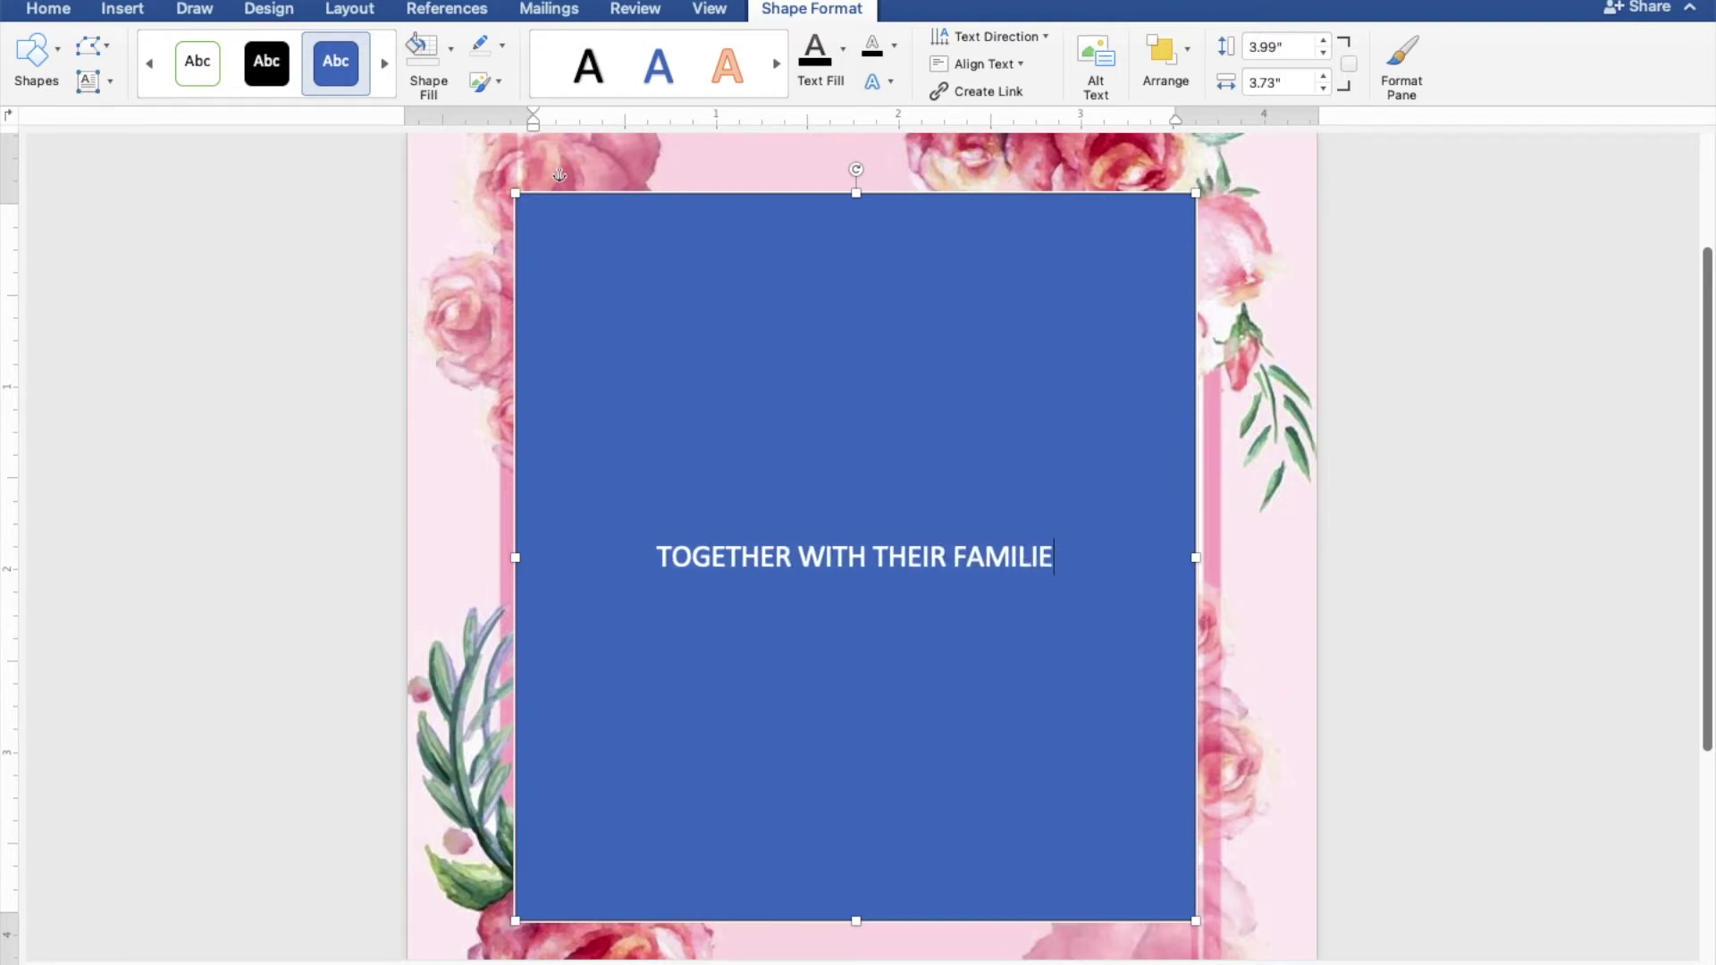
{"action": "key", "text": "Return"}
{"action": "key", "text": "Return"}
{"action": "key", "text": "Return"}
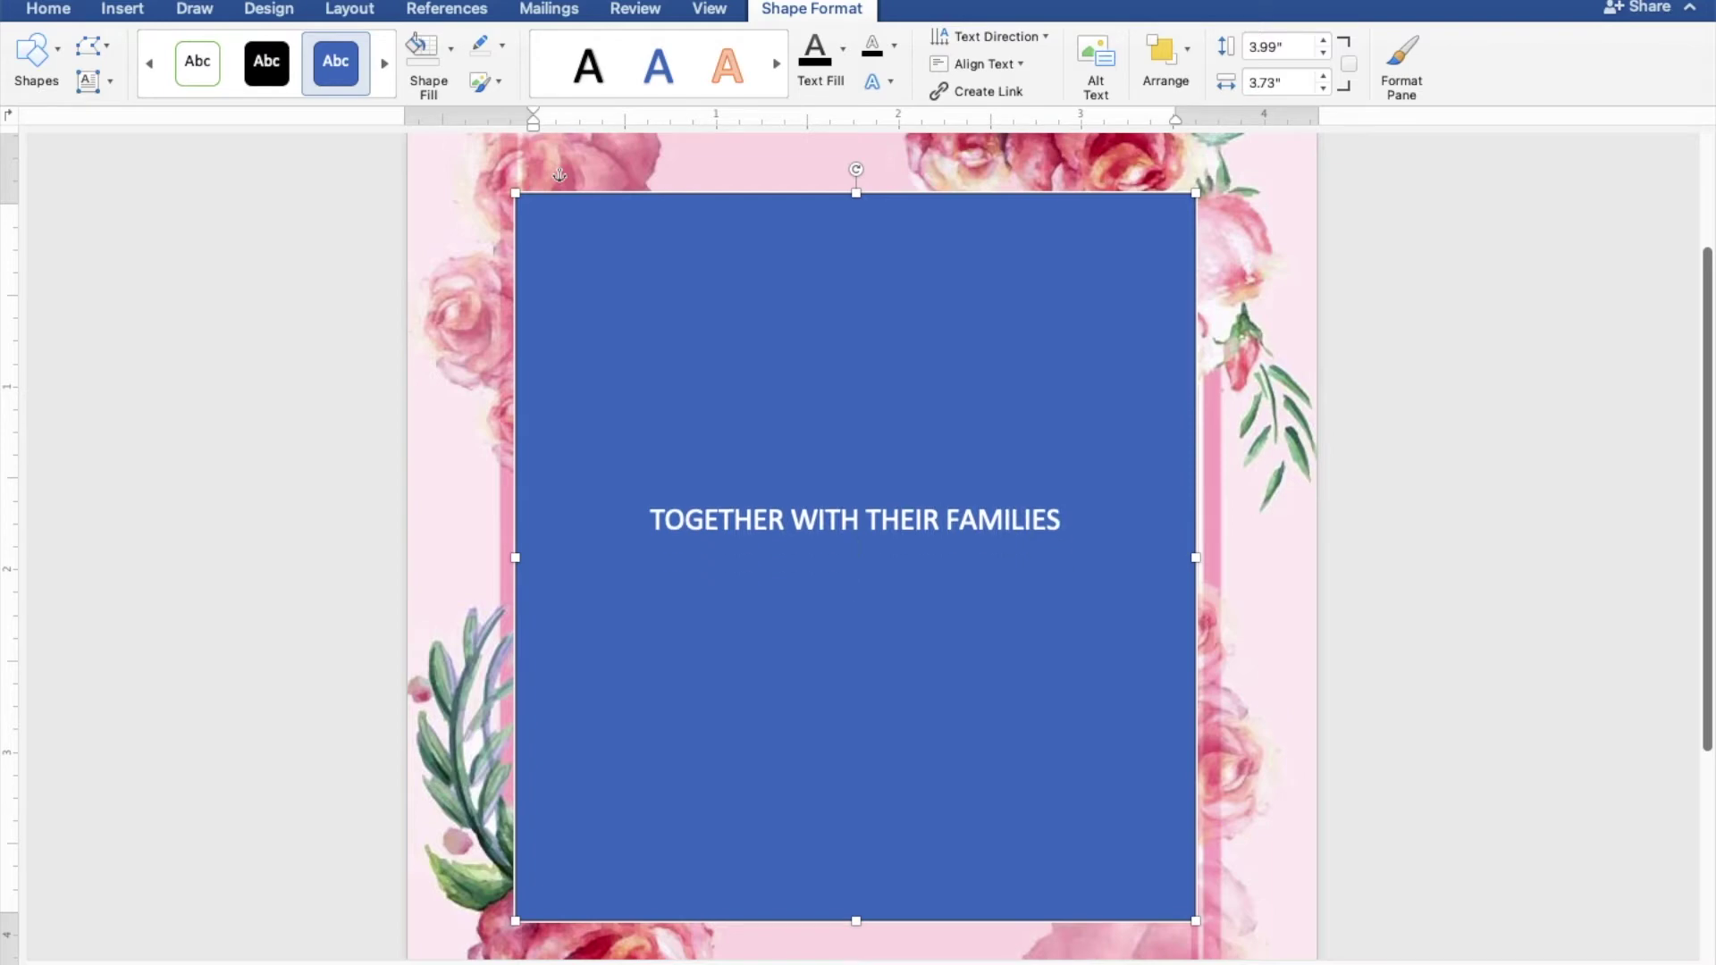
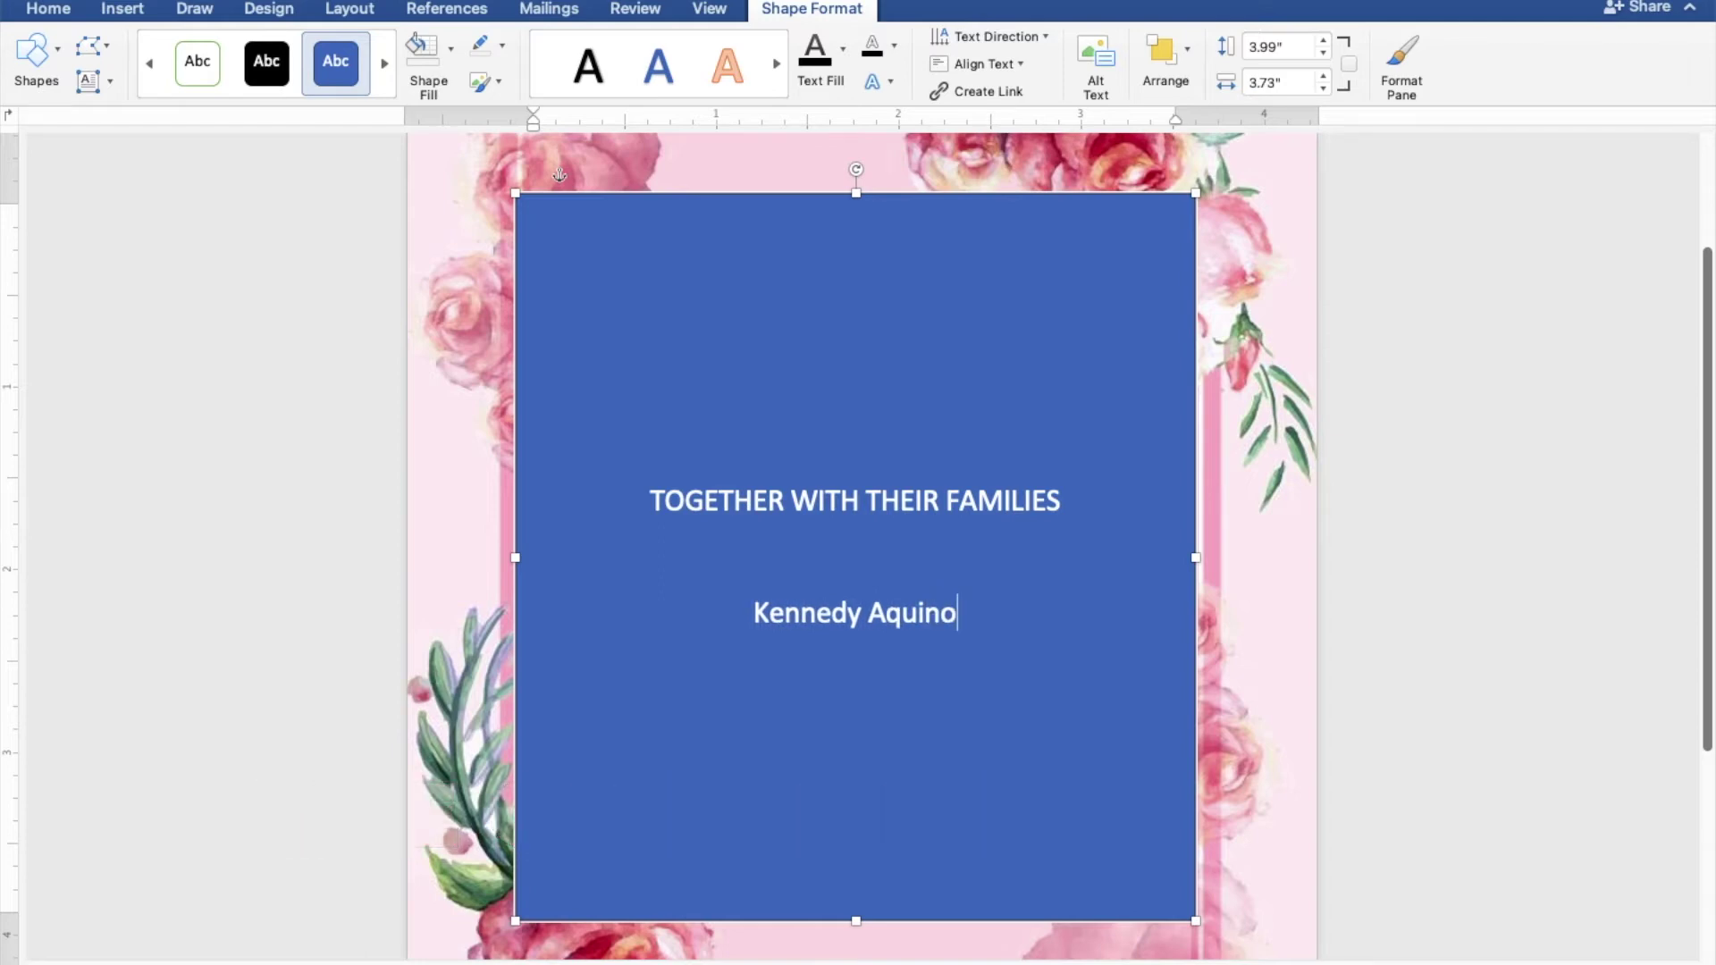
Type the groom's name, AND, and the bride's name on separate lines
{"action": "key", "text": "Return"}
{"action": "type", "text": "AND"}
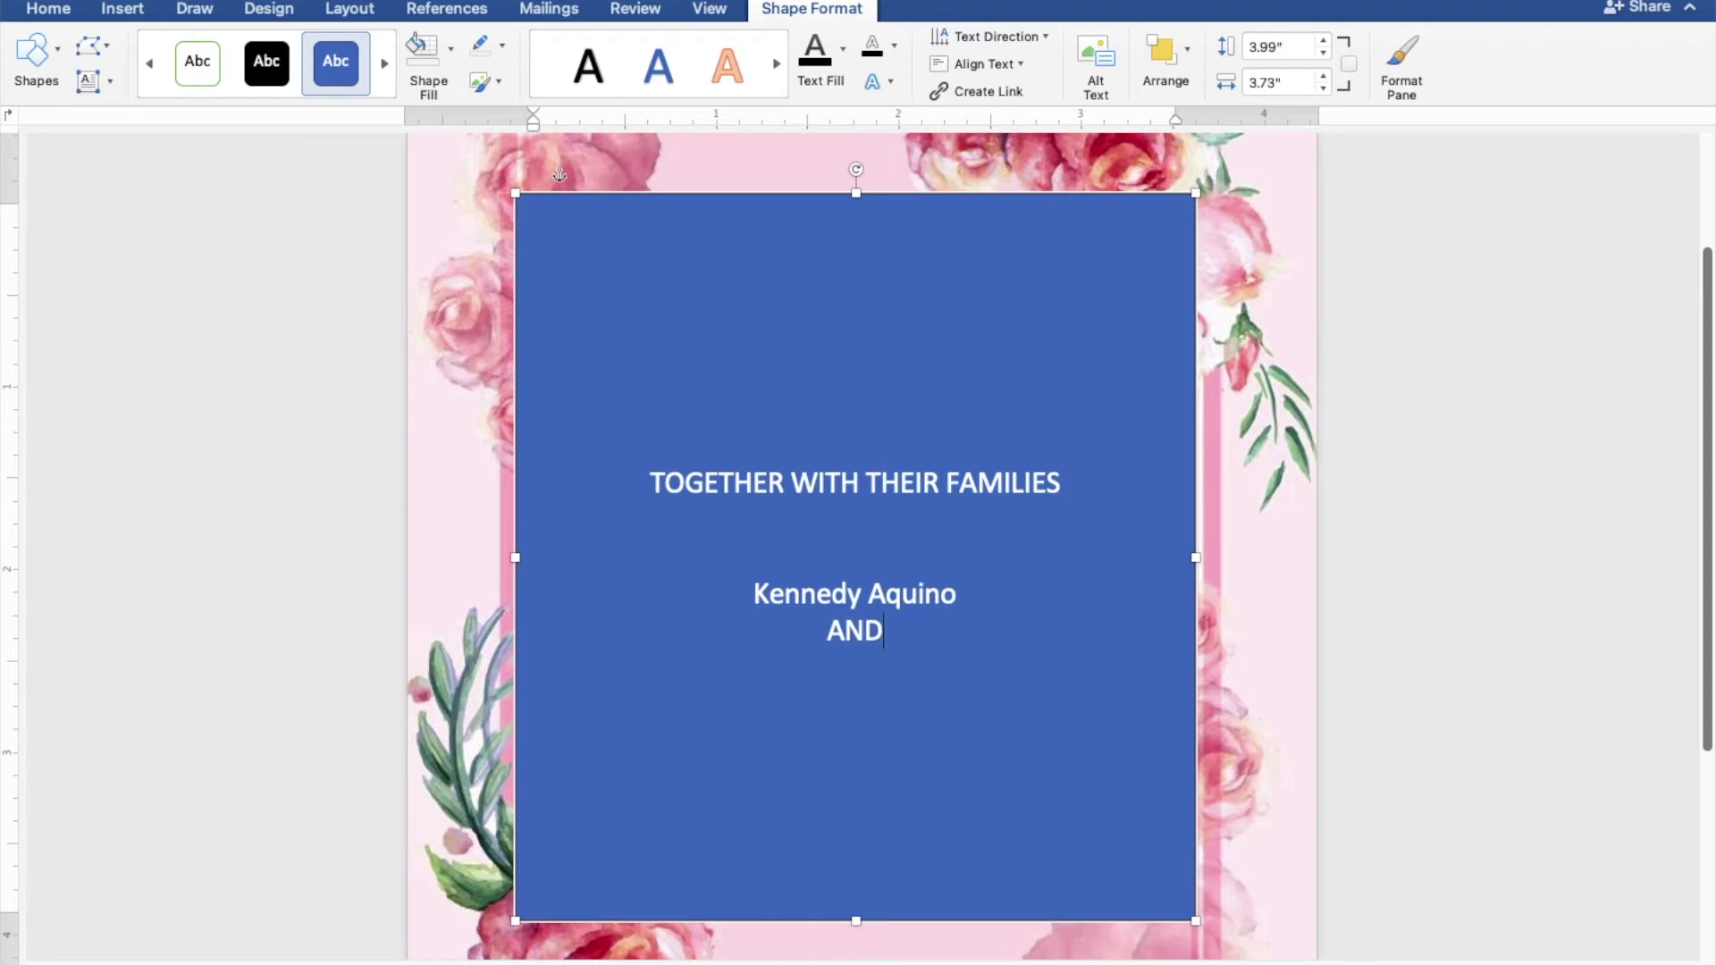
{"action": "key", "text": "Return"}
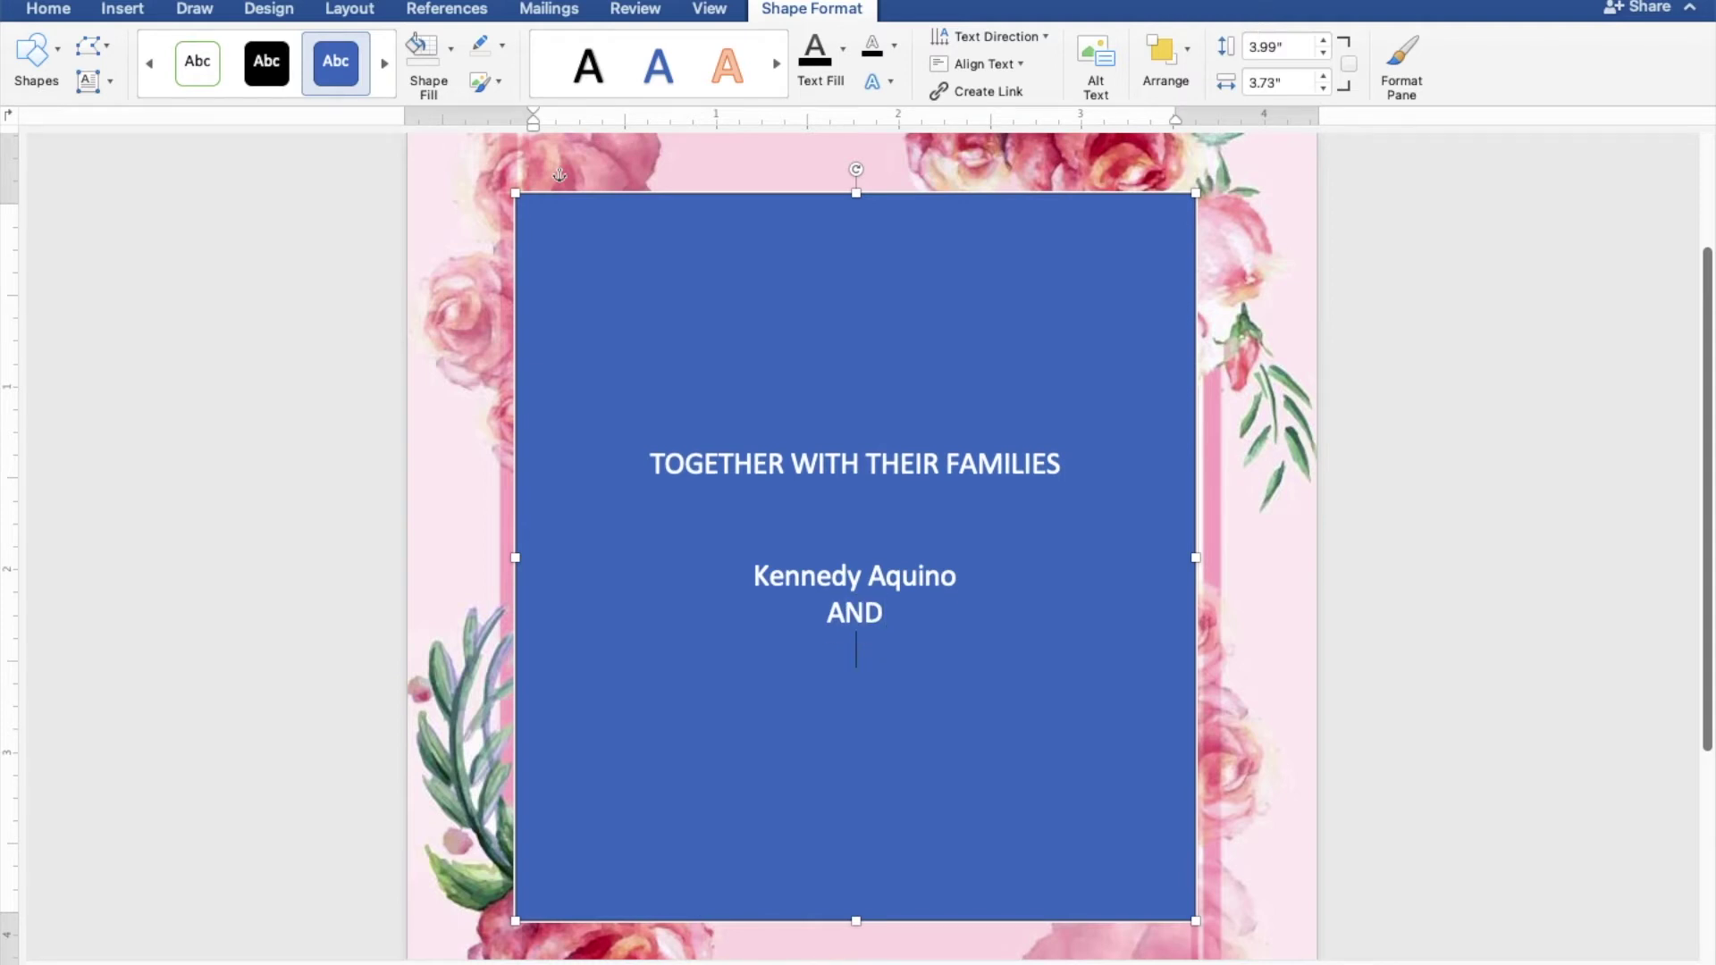
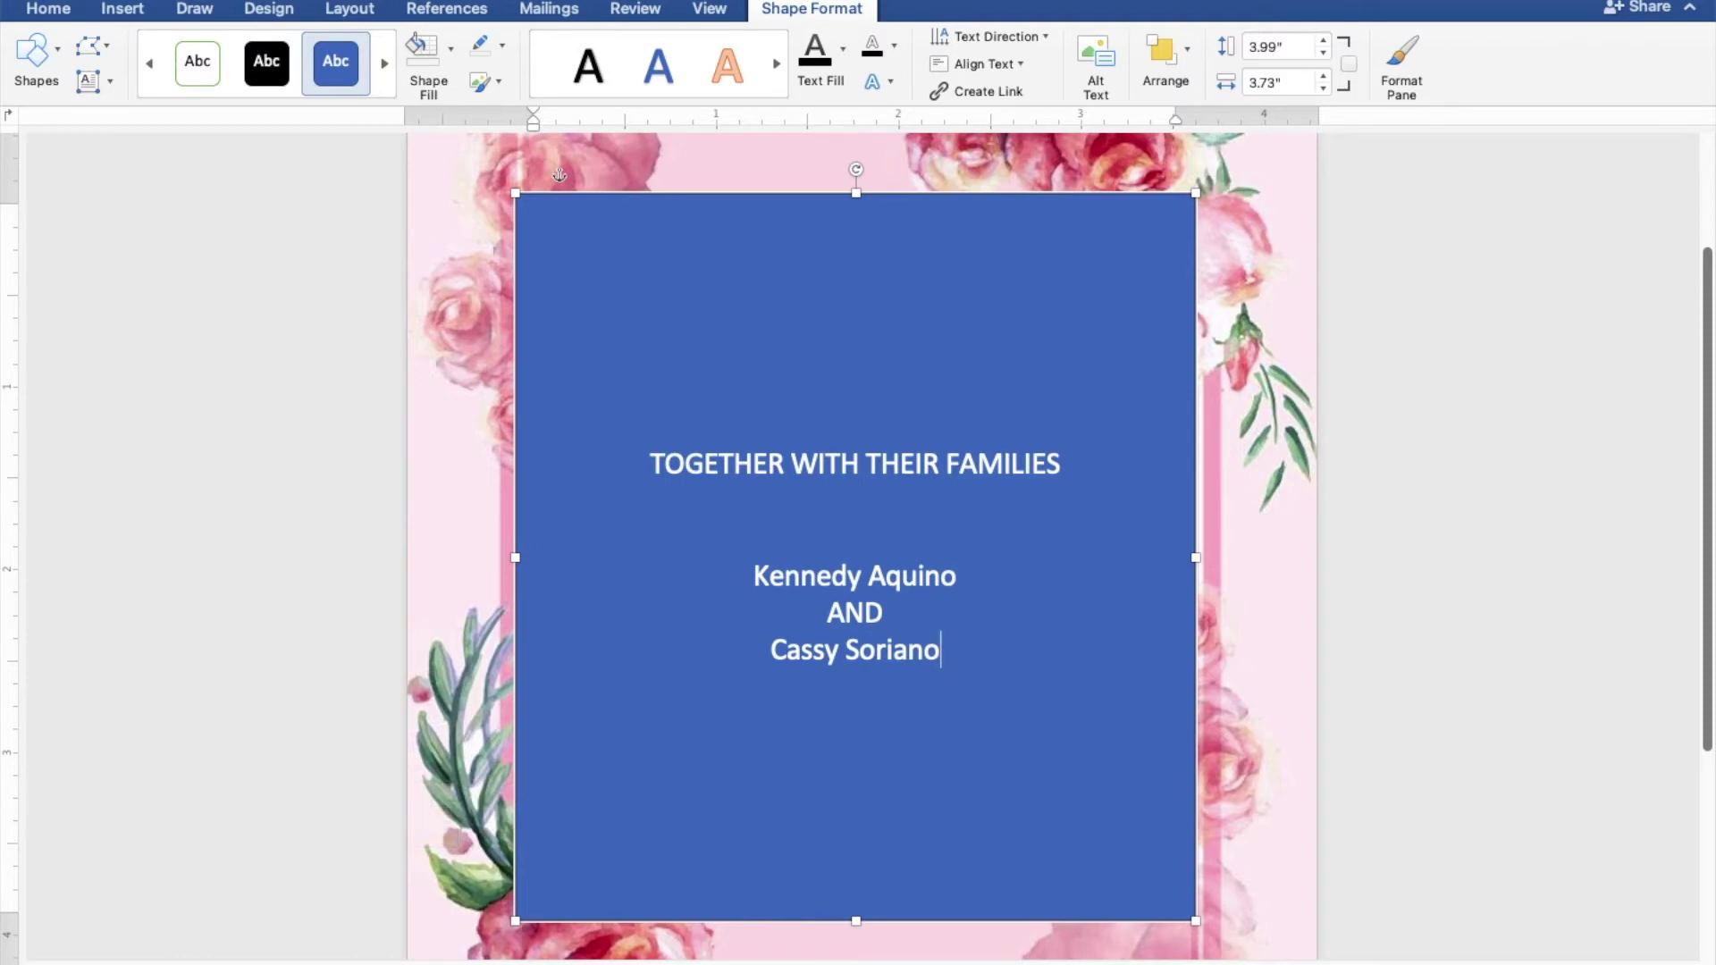
{"action": "key", "text": "Return"}
{"action": "key", "text": "Return"}
{"action": "key", "text": "Return"}
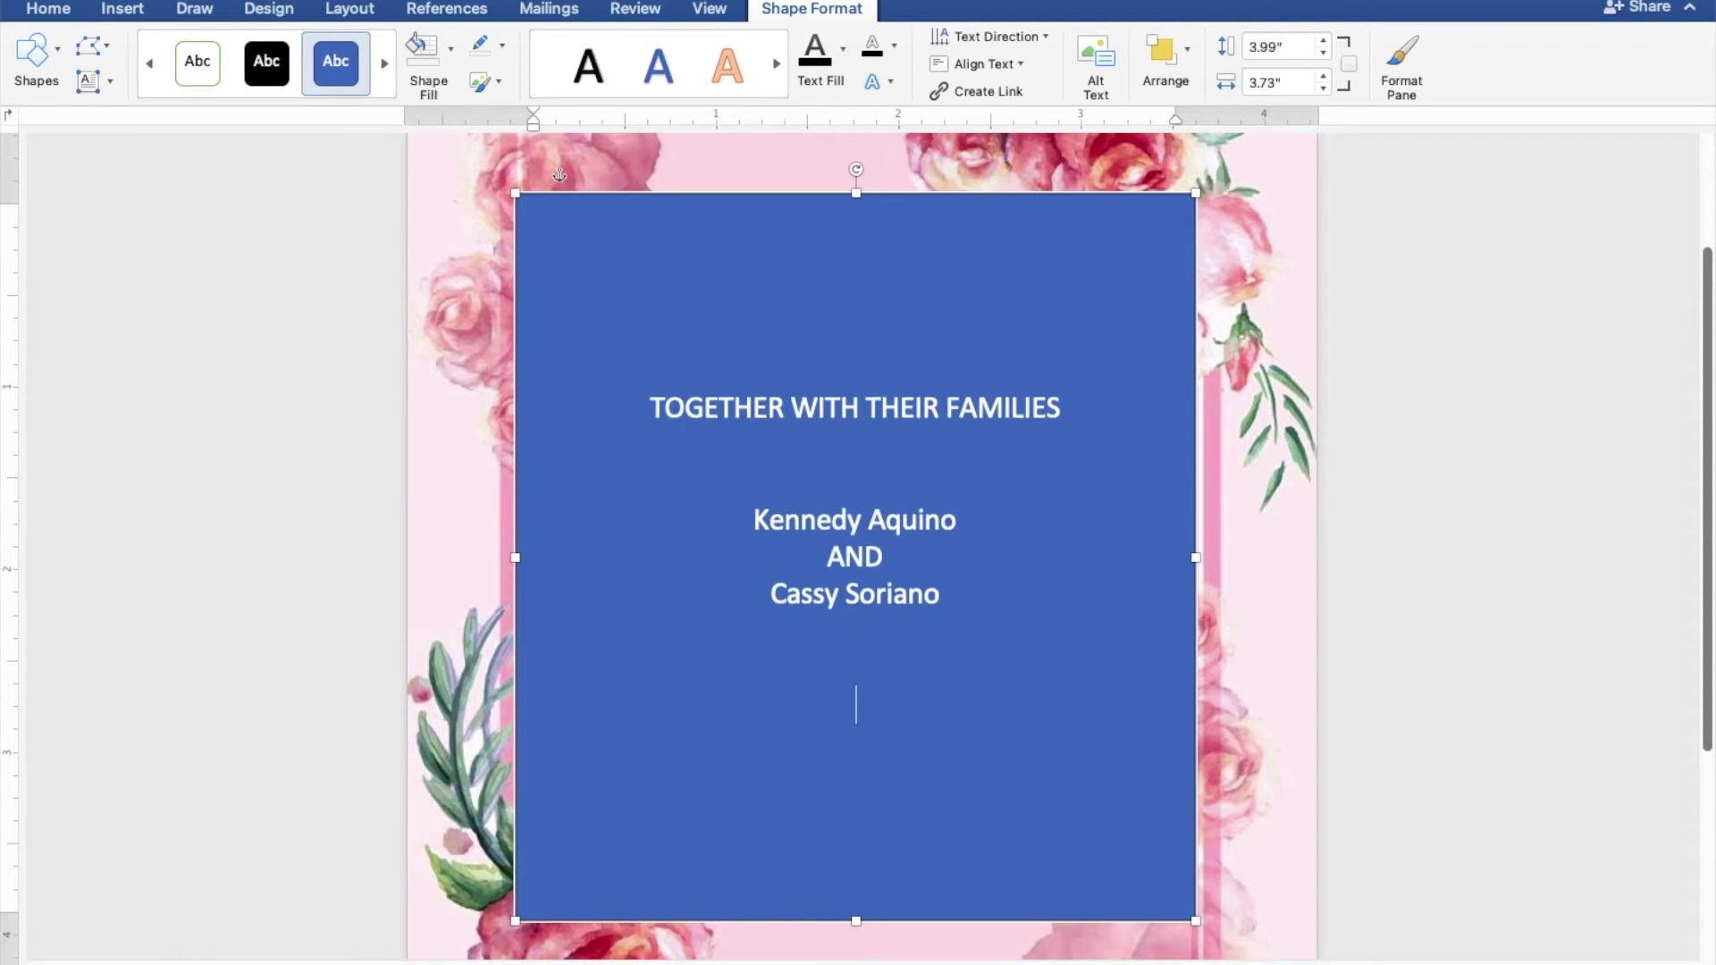
Type REQUEST THE PLEASURE OF YOUR PRESENCE and AS THEY JOYFULLY UNITE IN MARRIAGE on two lines
{"action": "type", "text": "REQUEST T"}
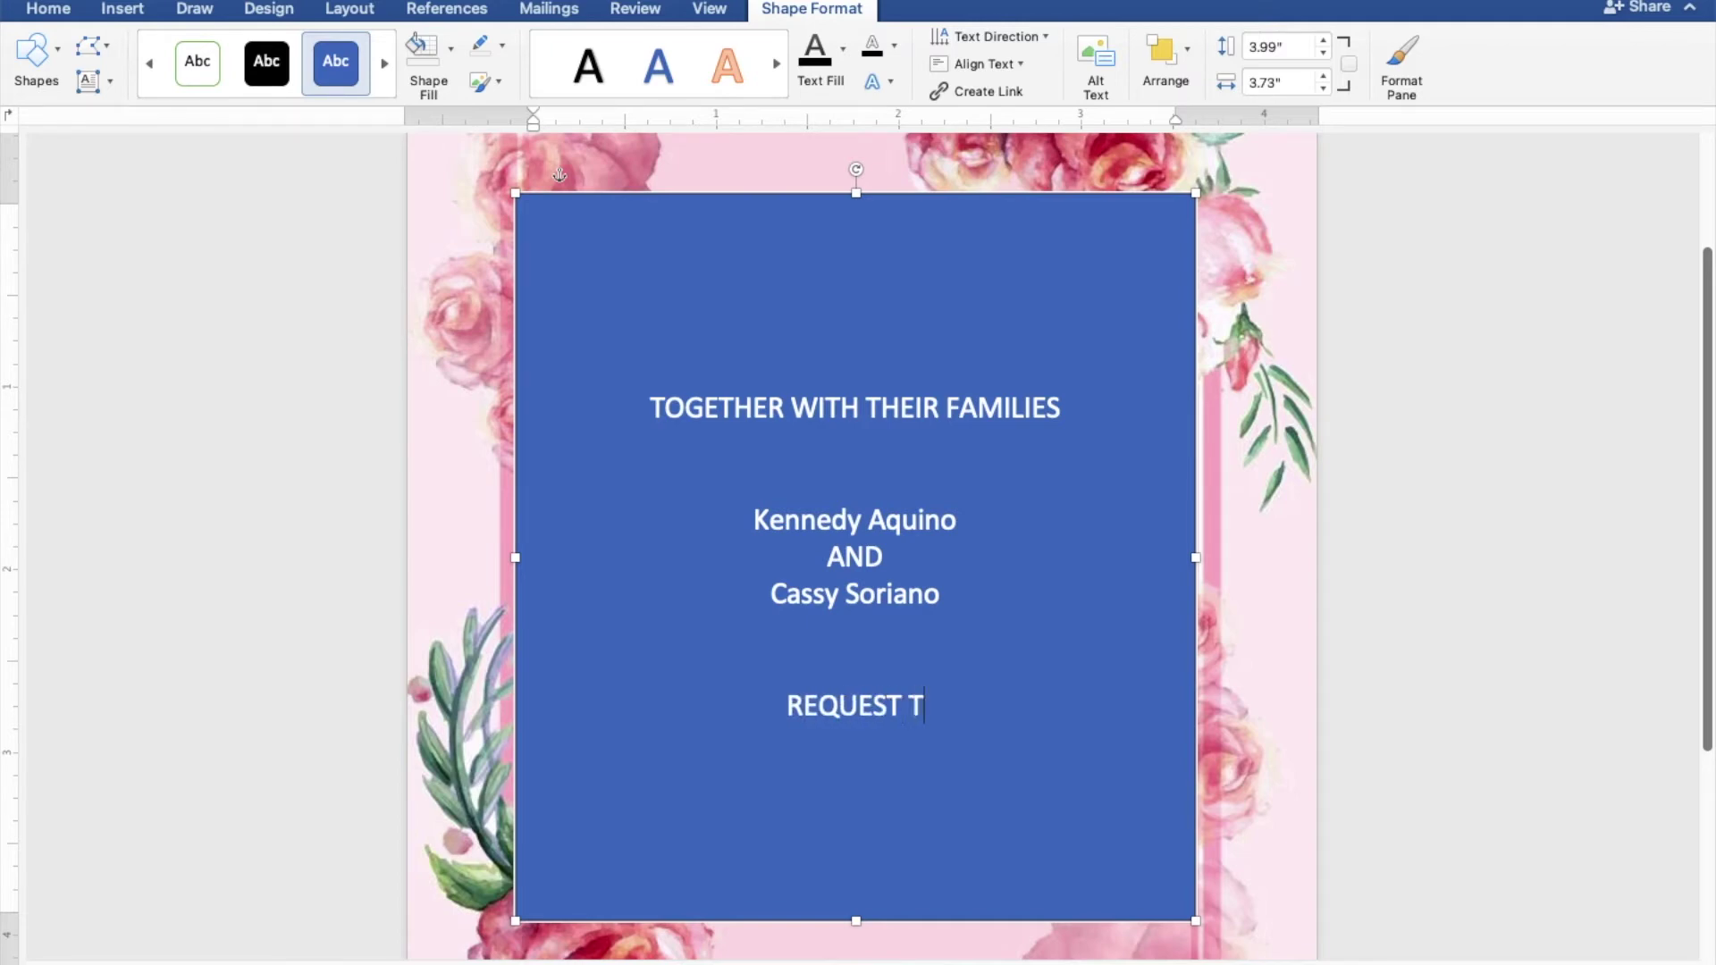
{"action": "type", "text": "HE P"}
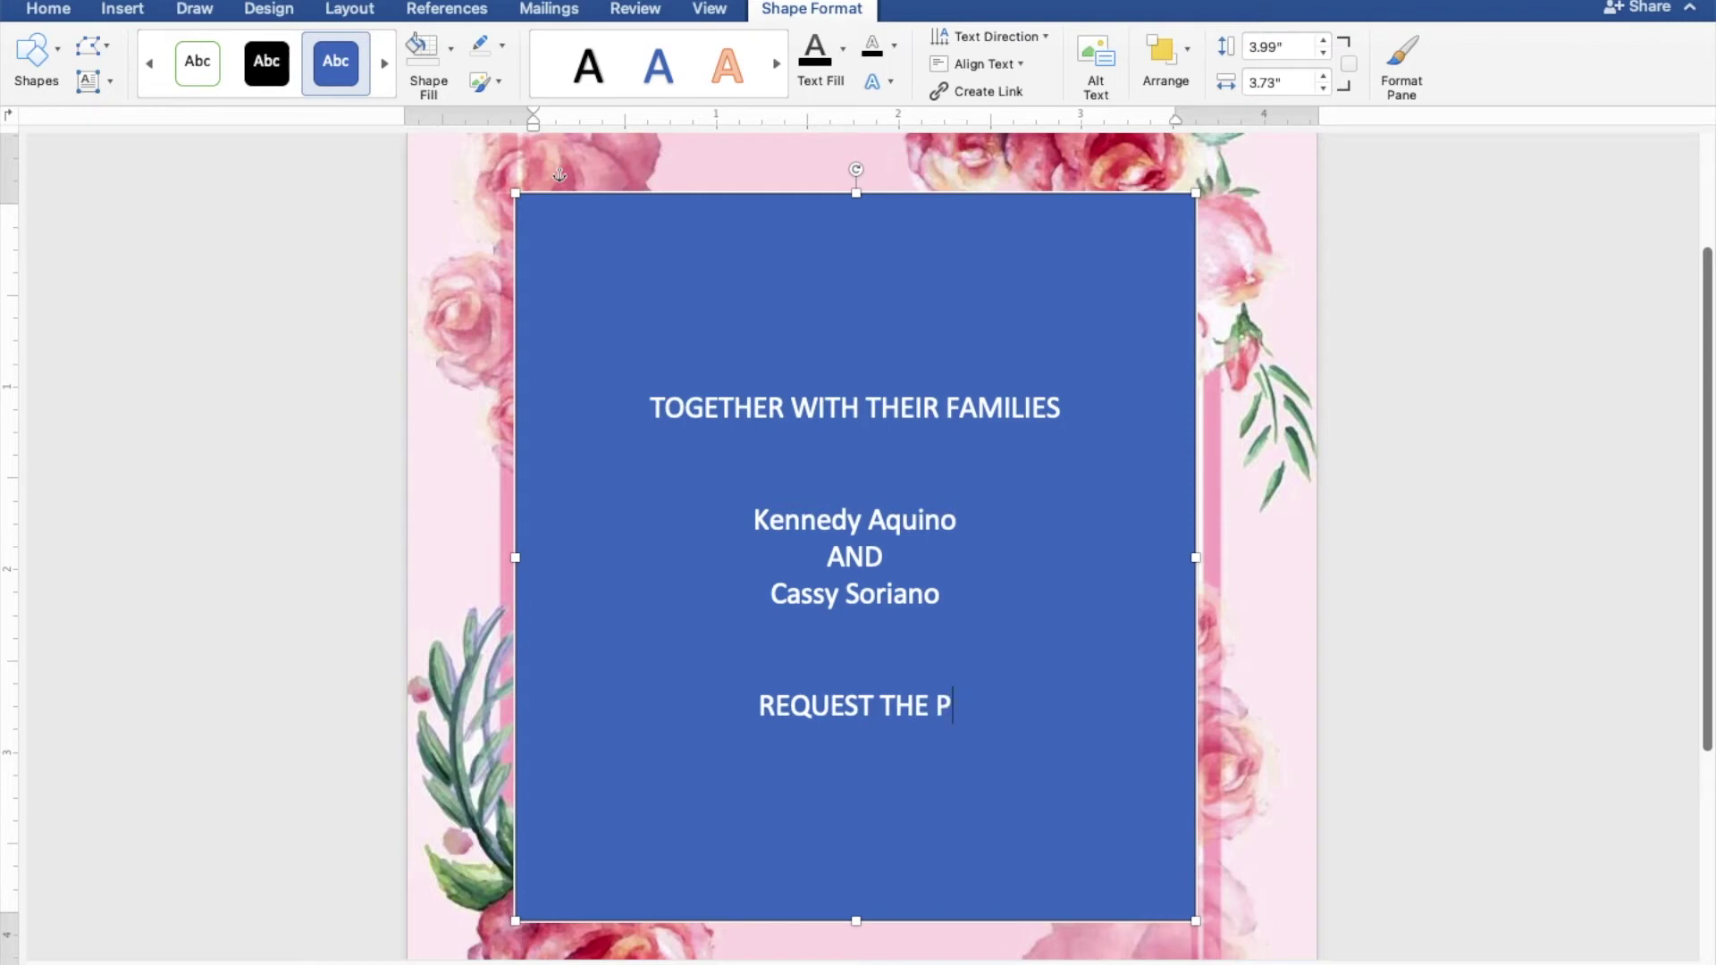
{"action": "type", "text": "LEASURE"}
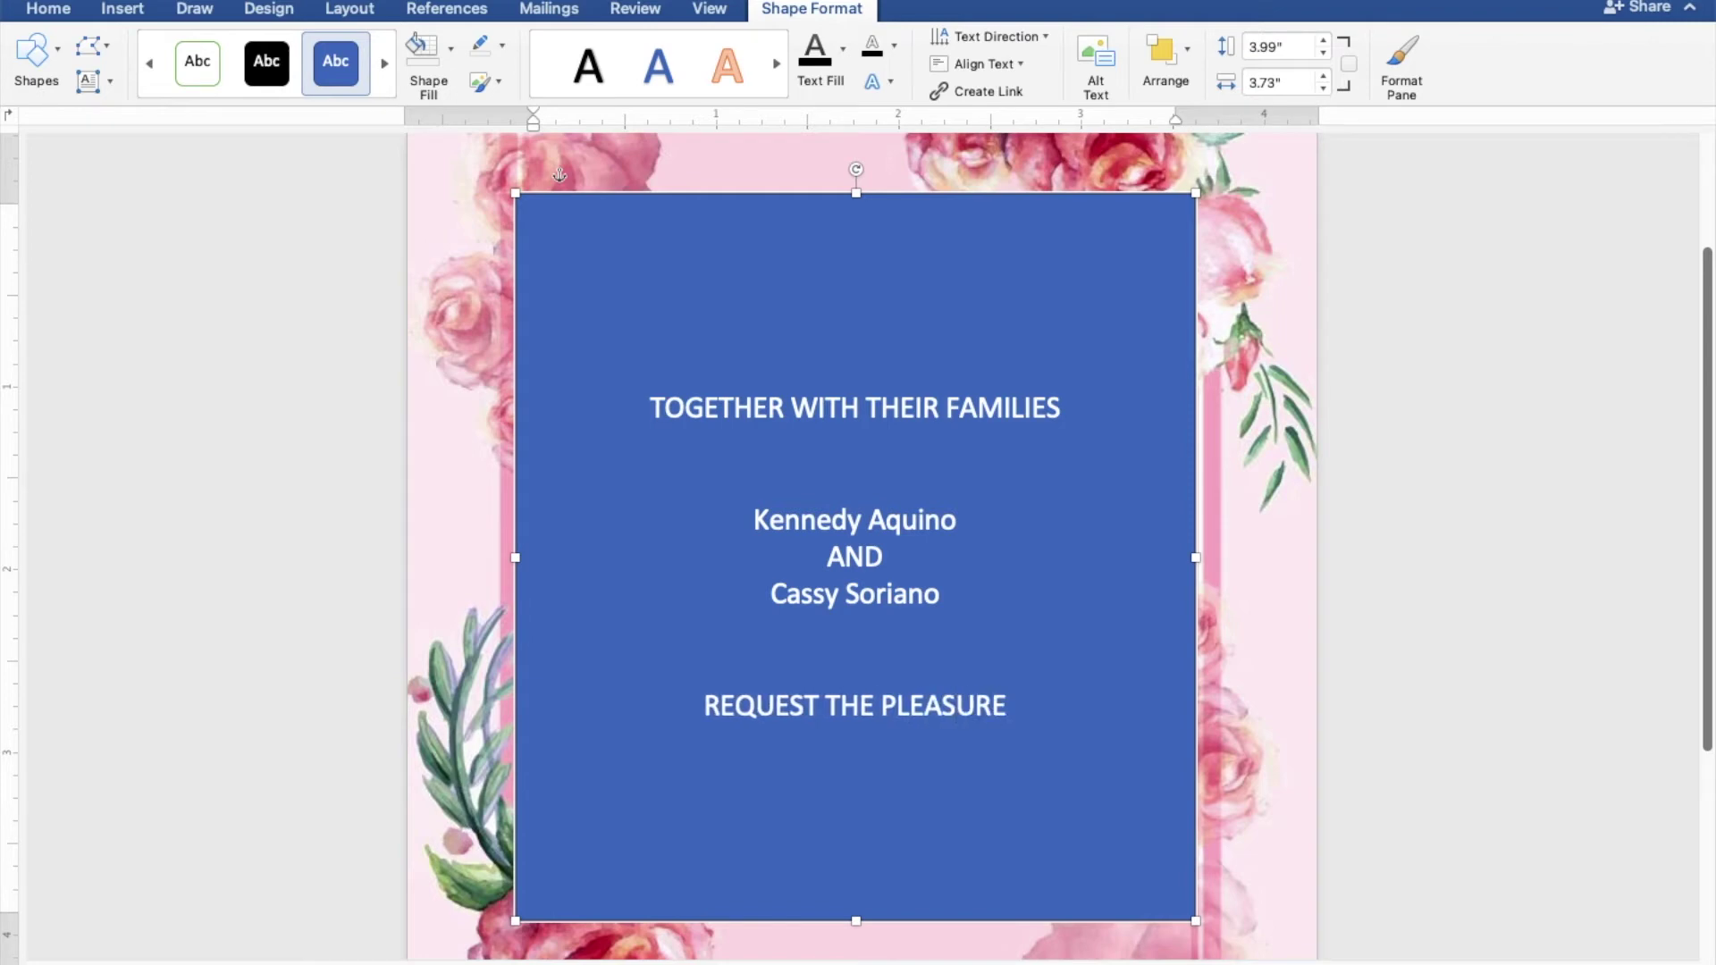
{"action": "type", "text": " OF YOUR PRES"}
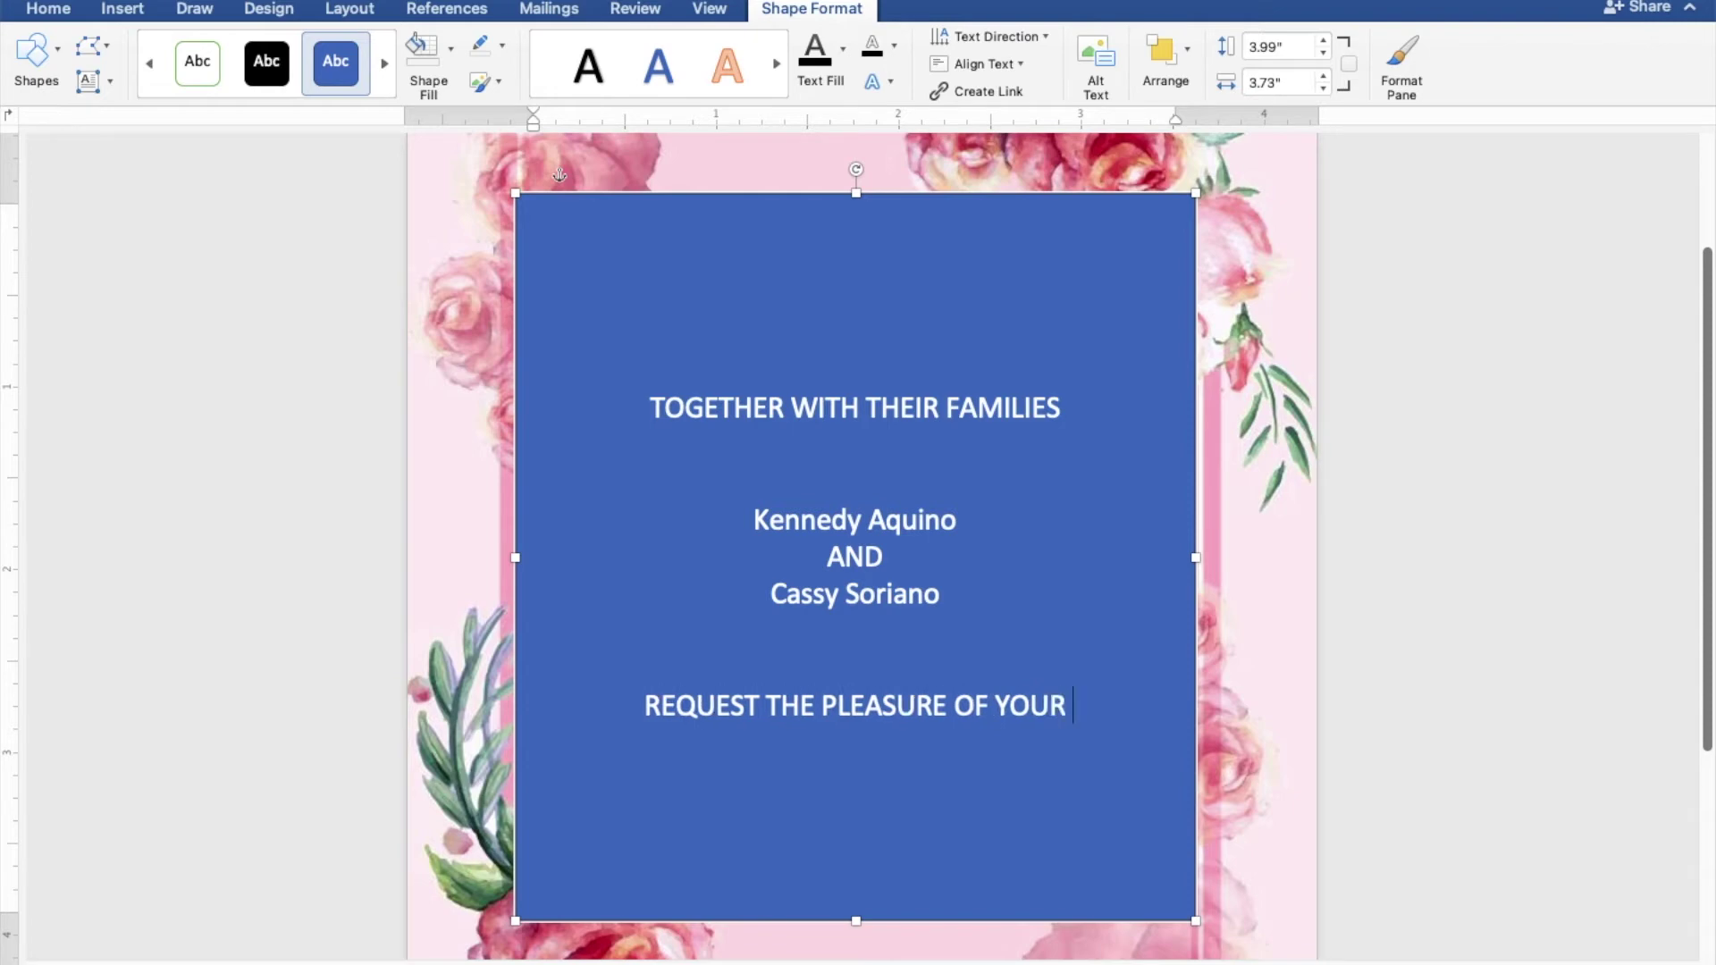
{"action": "type", "text": "ENCE"}
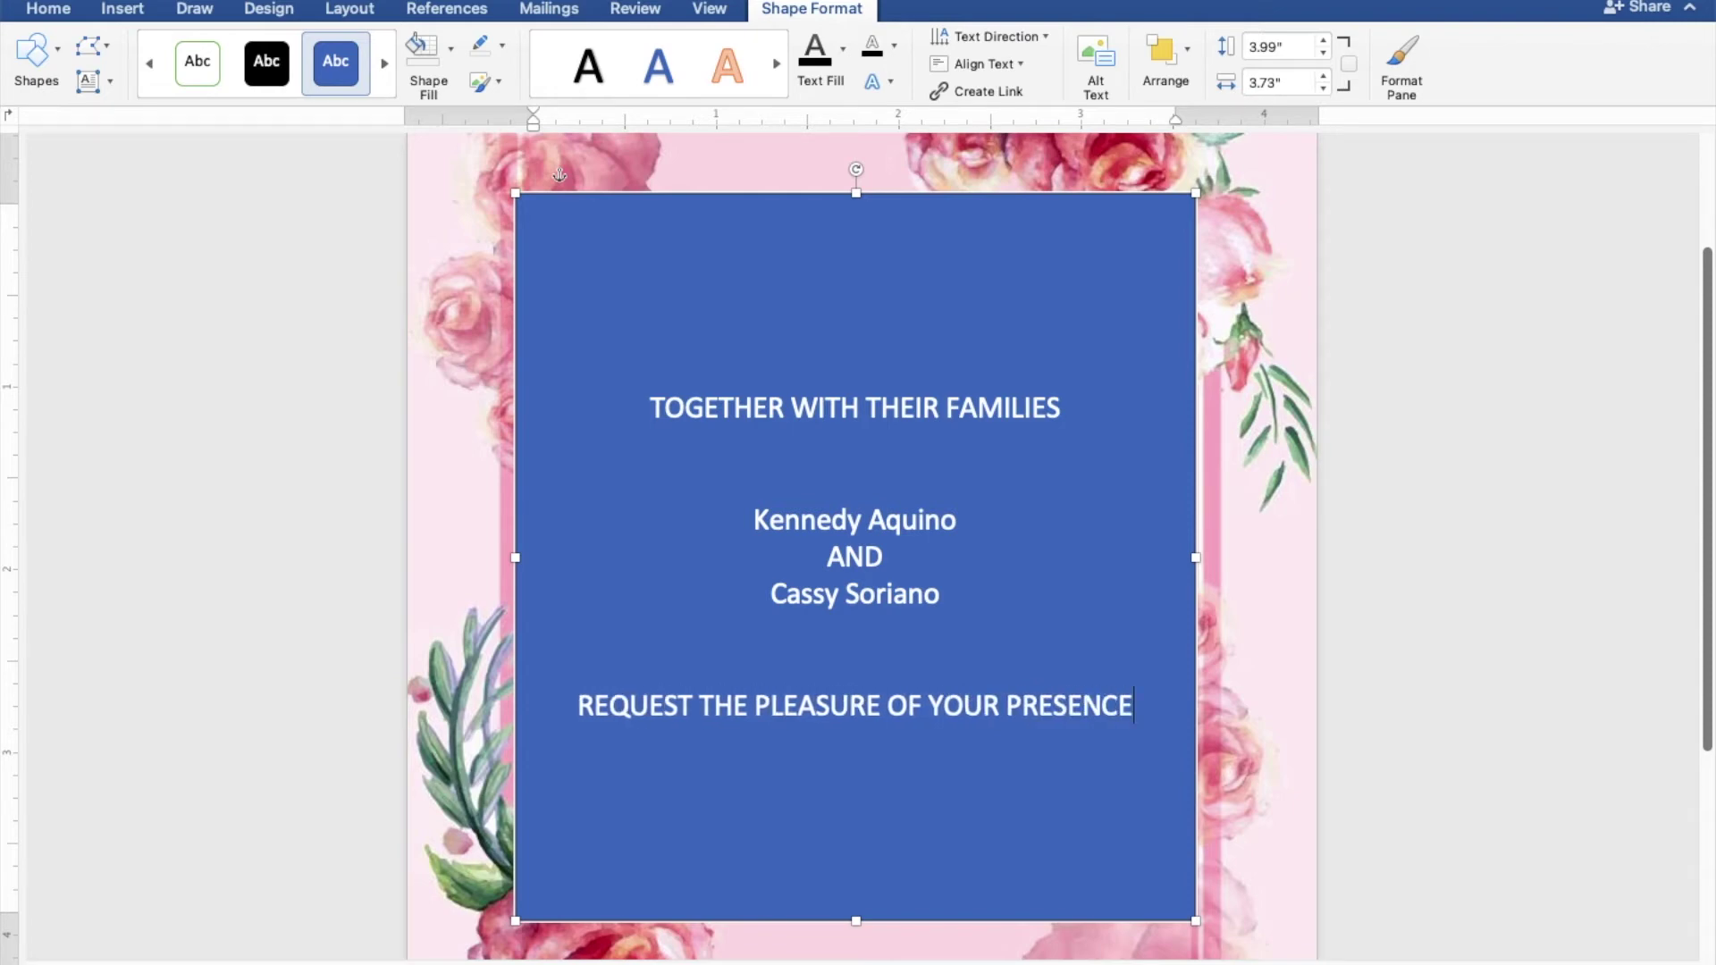
{"action": "key", "text": "Return"}
{"action": "type", "text": "AS THEY JOY"}
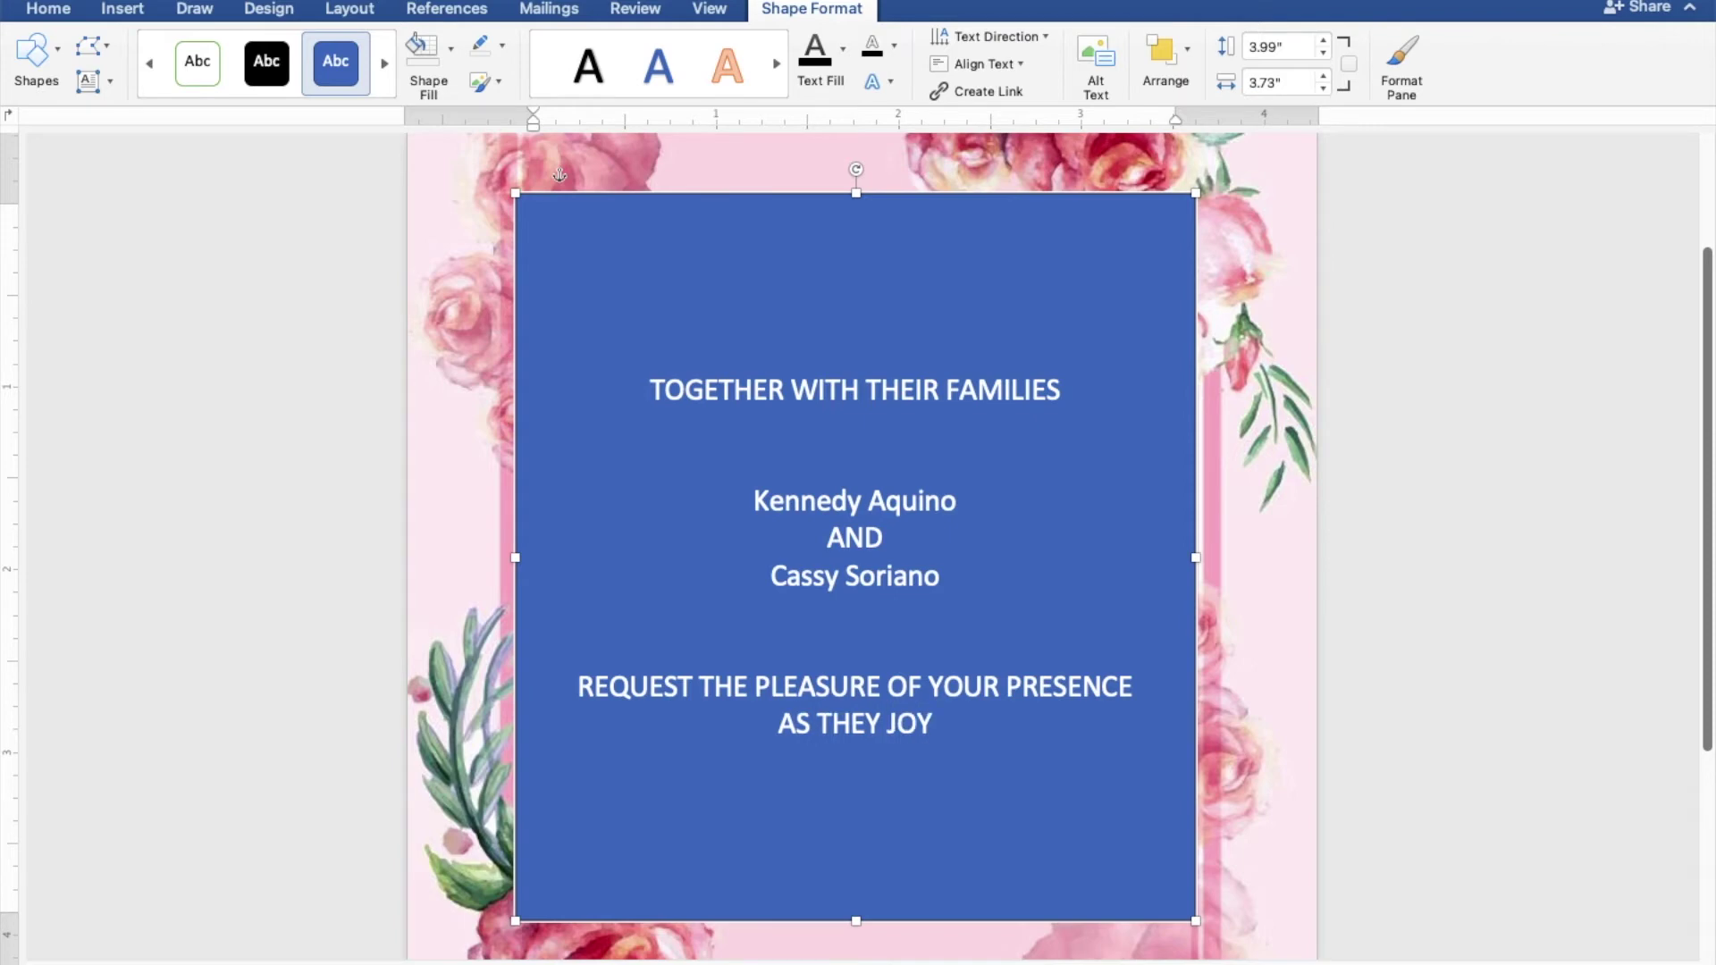
{"action": "type", "text": "FU"}
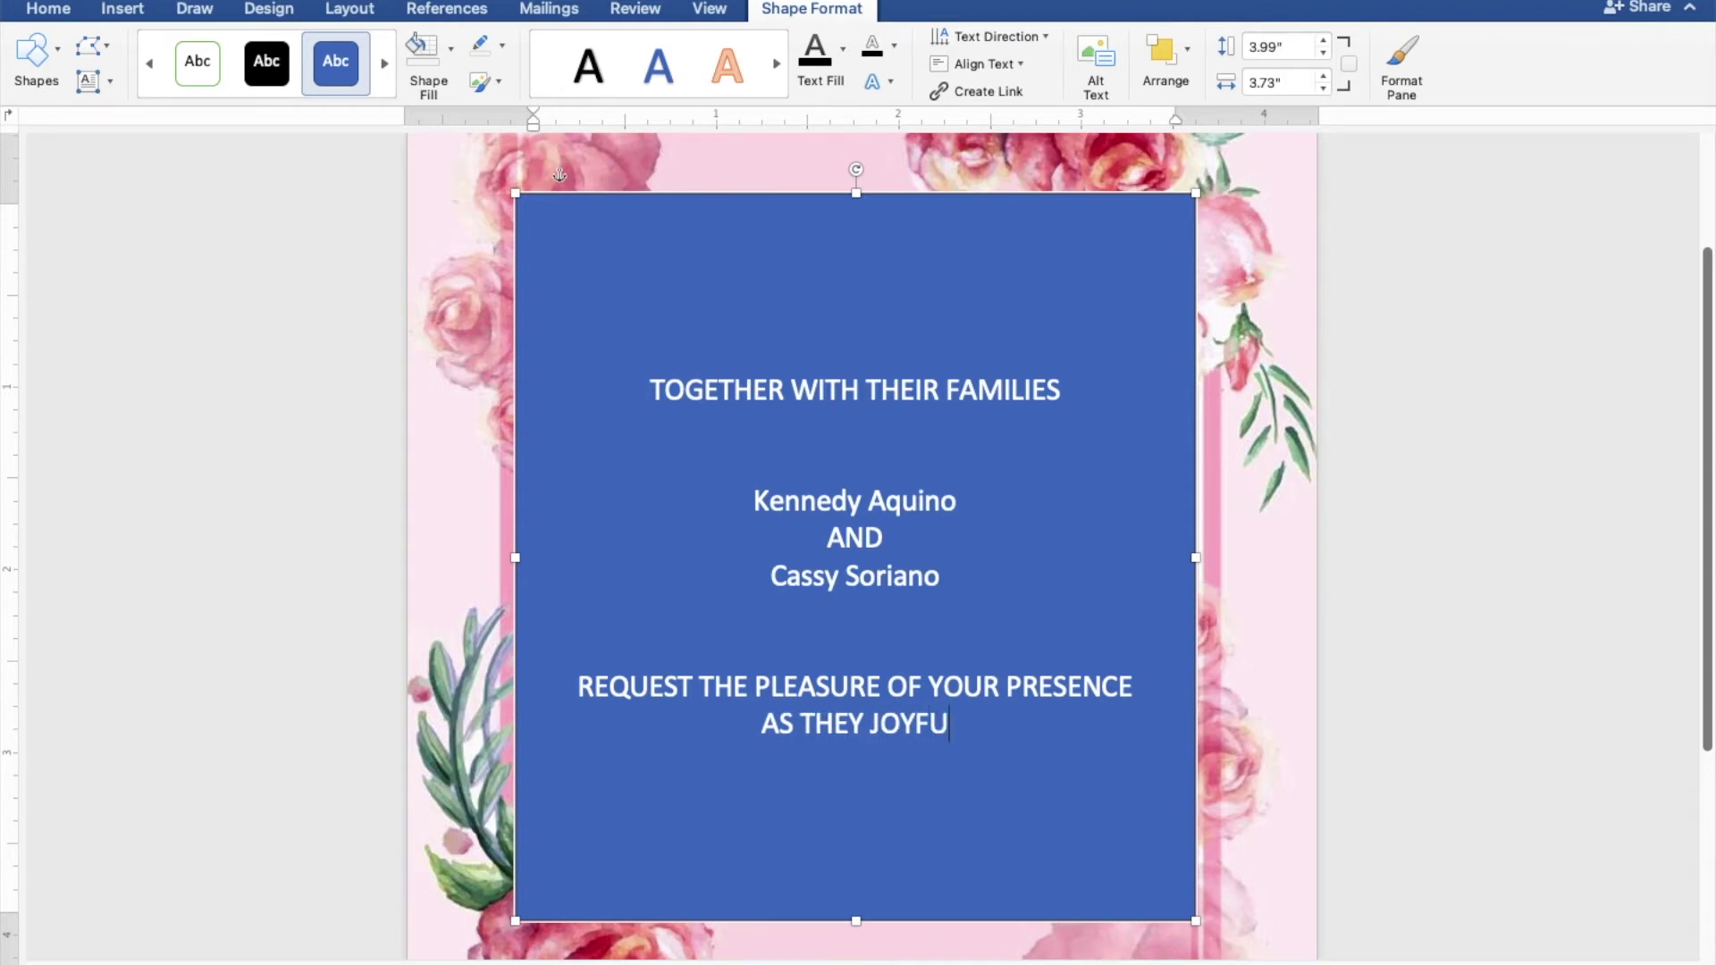
{"action": "type", "text": "LLY U"}
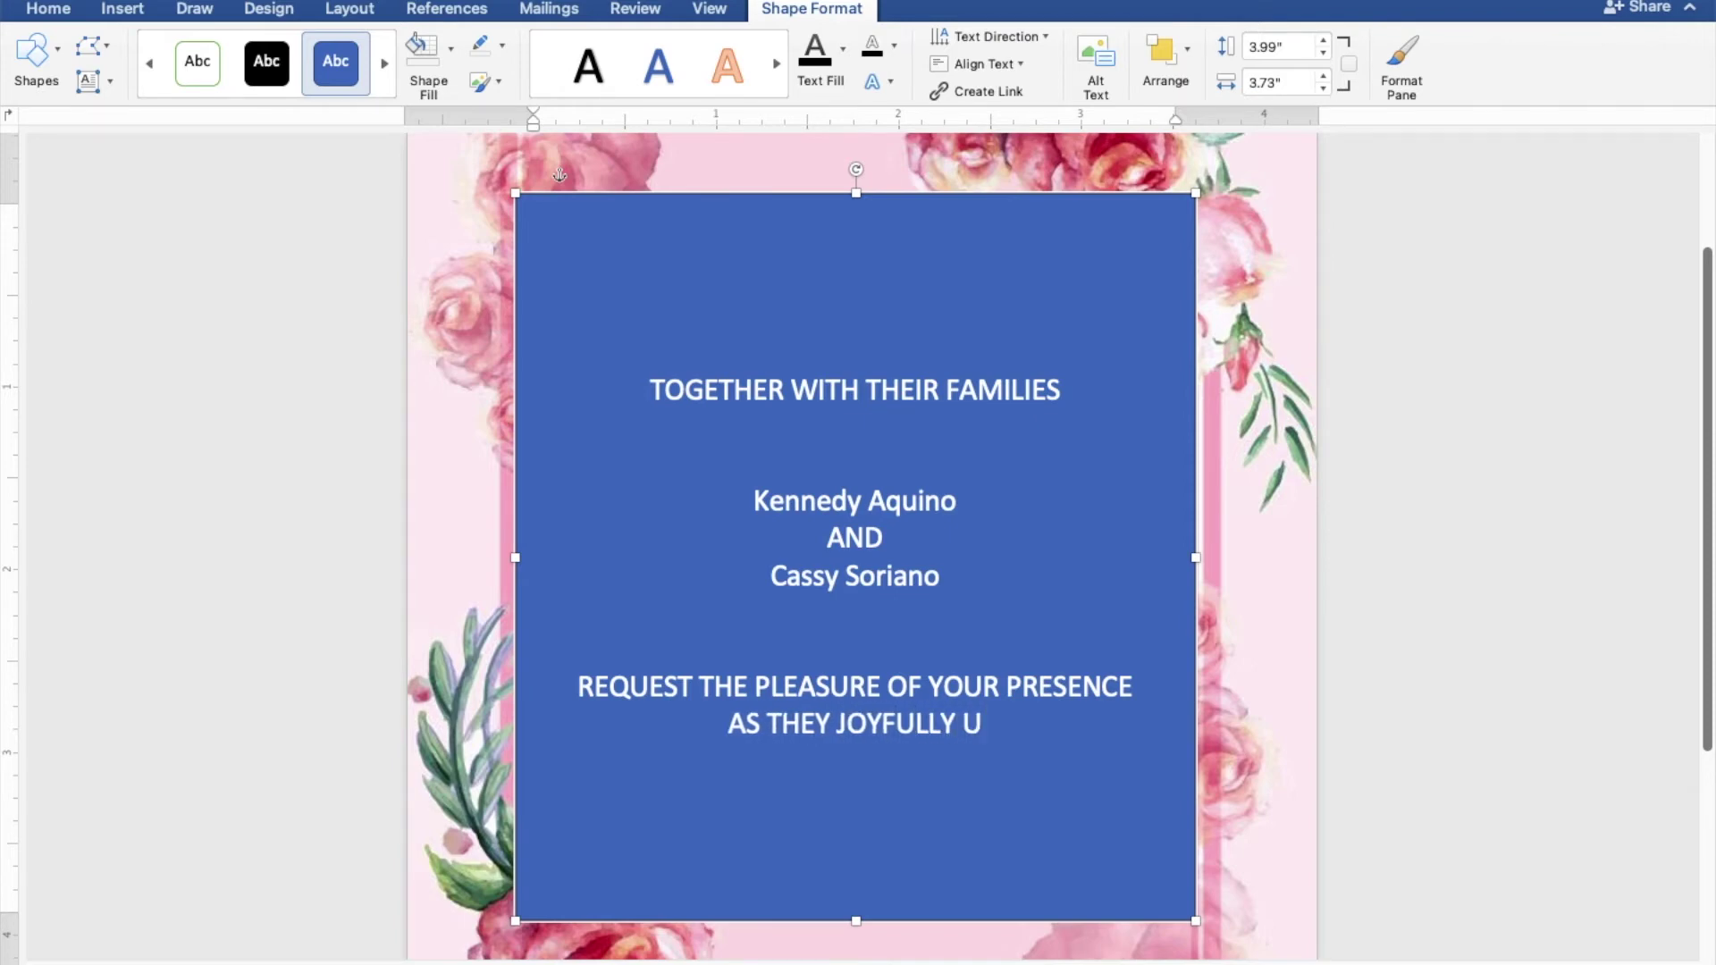
{"action": "type", "text": "NITE"}
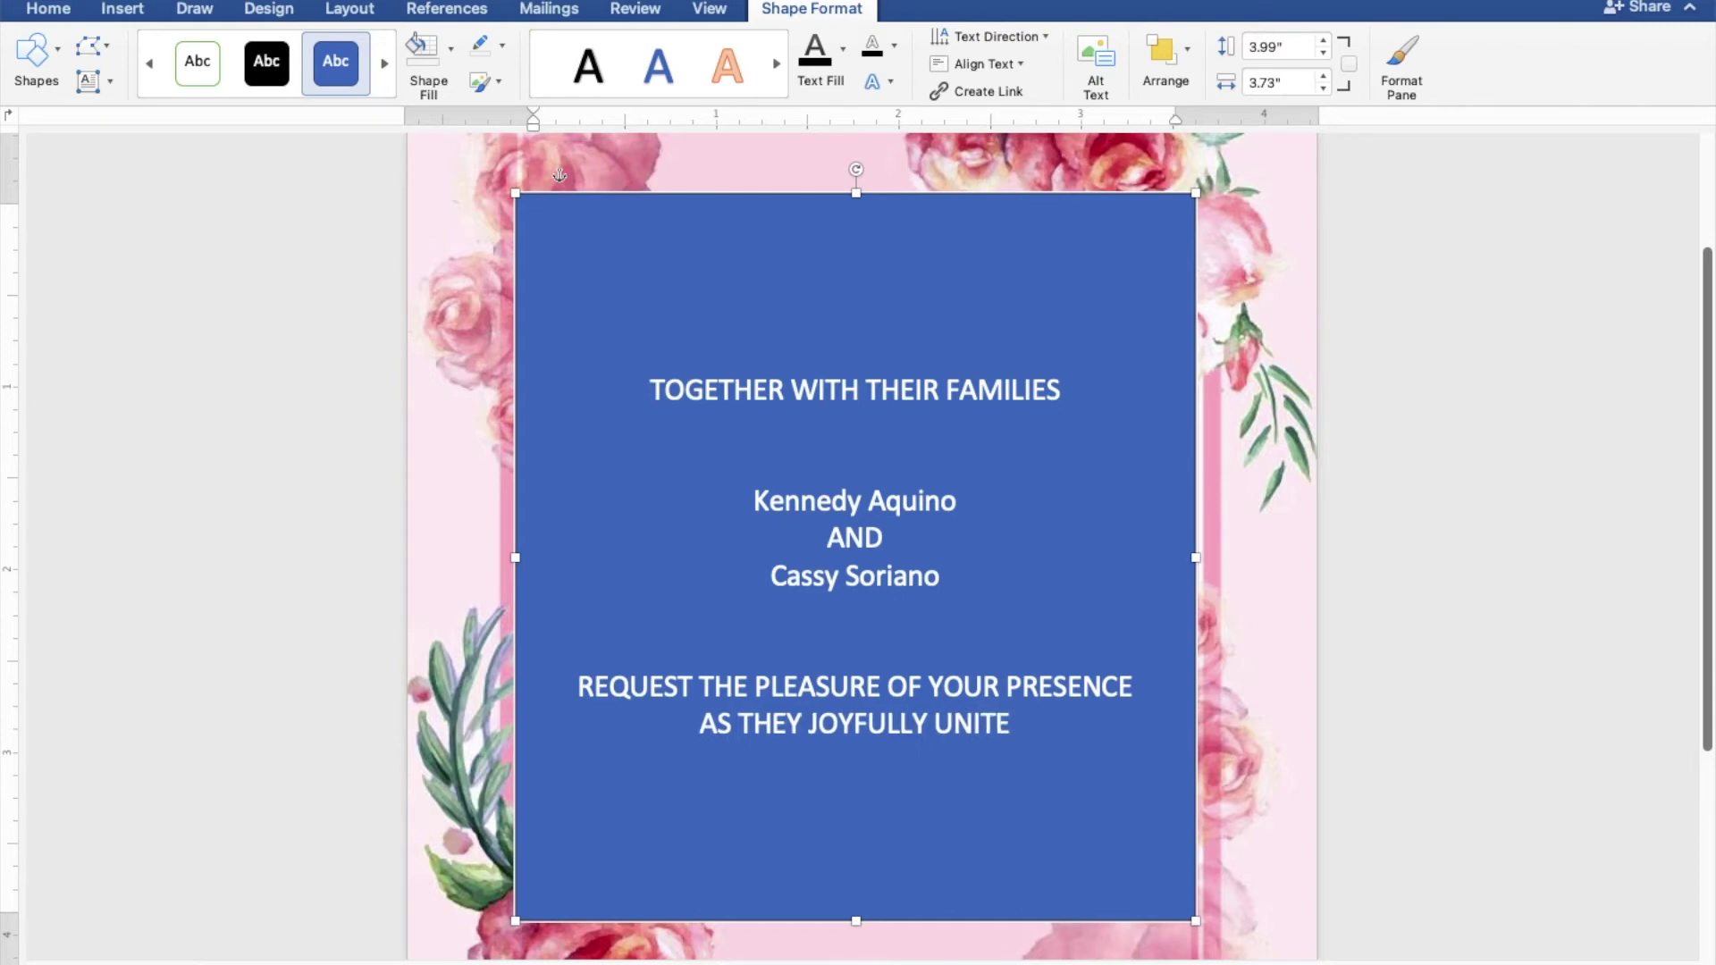
{"action": "type", "text": " IN"}
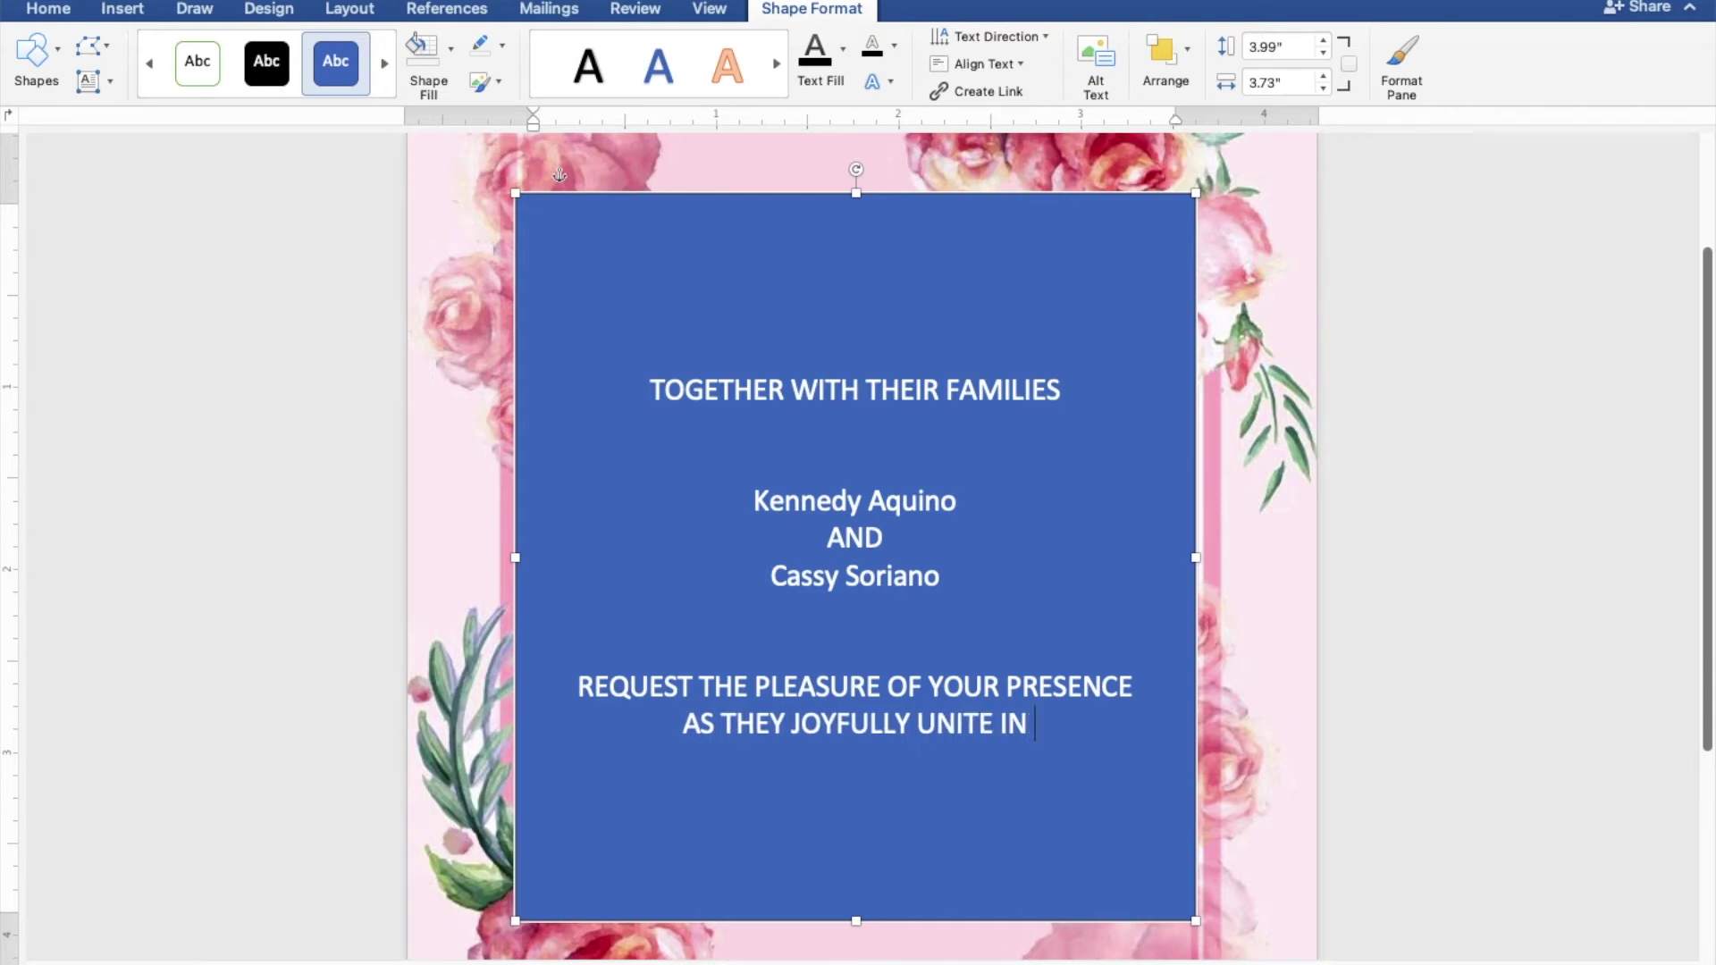
{"action": "type", "text": " MARRIAGE"}
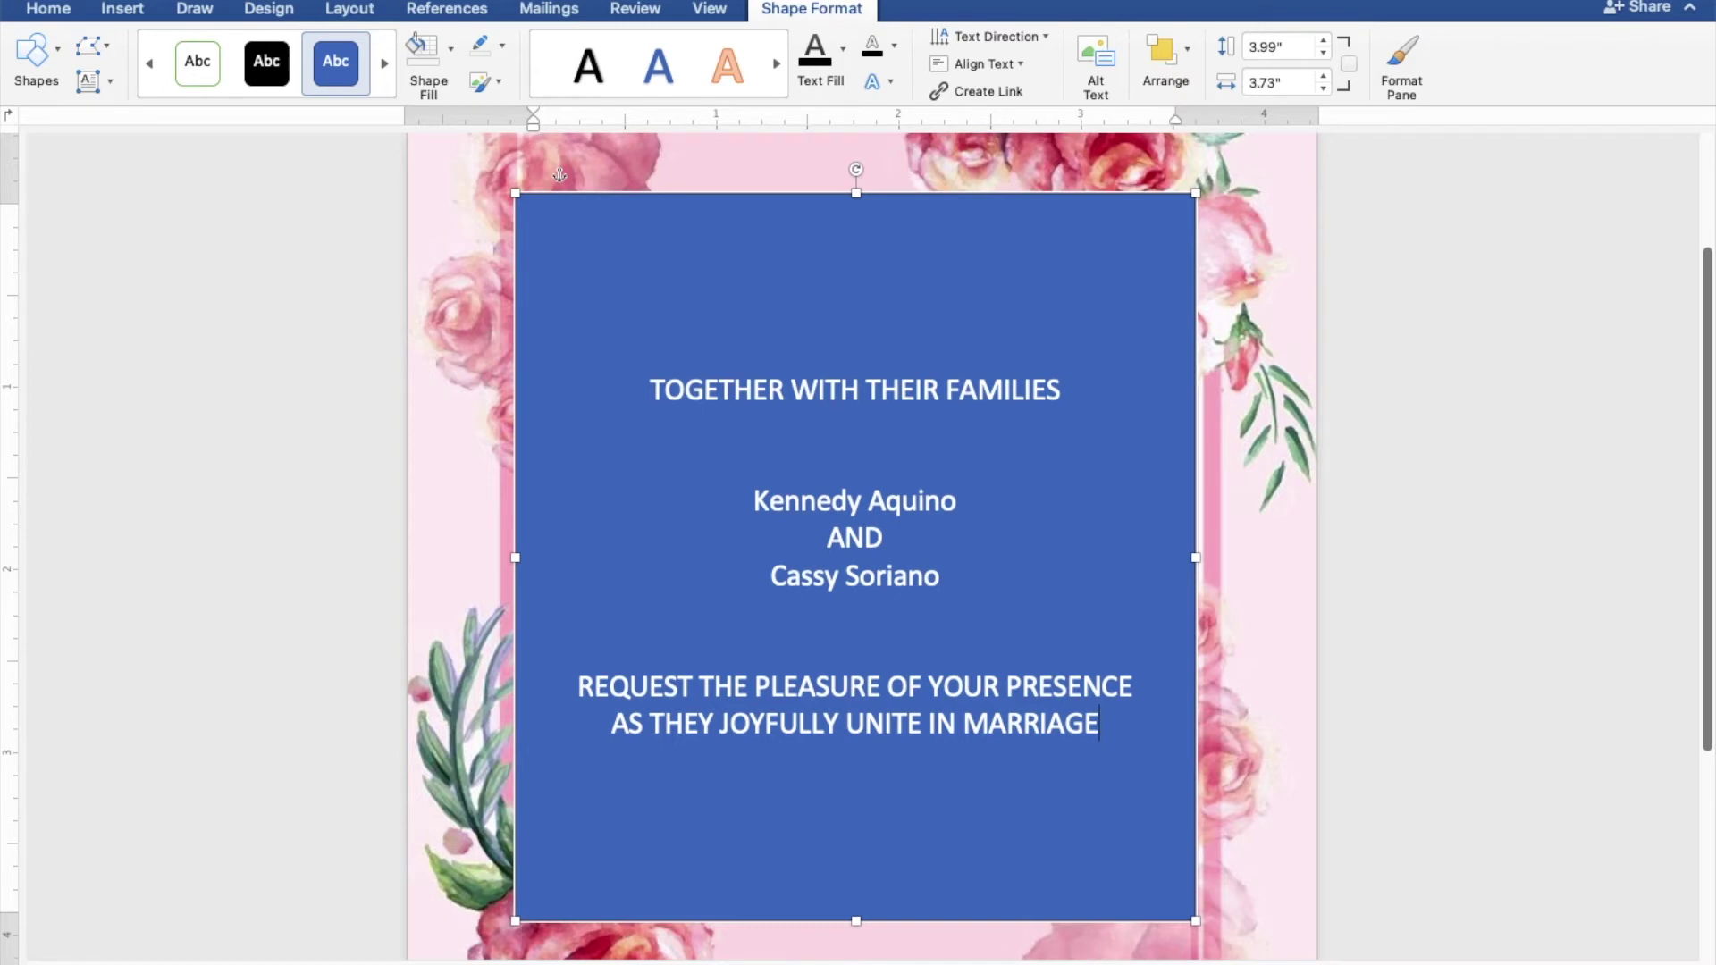
{"action": "key", "text": "Return"}
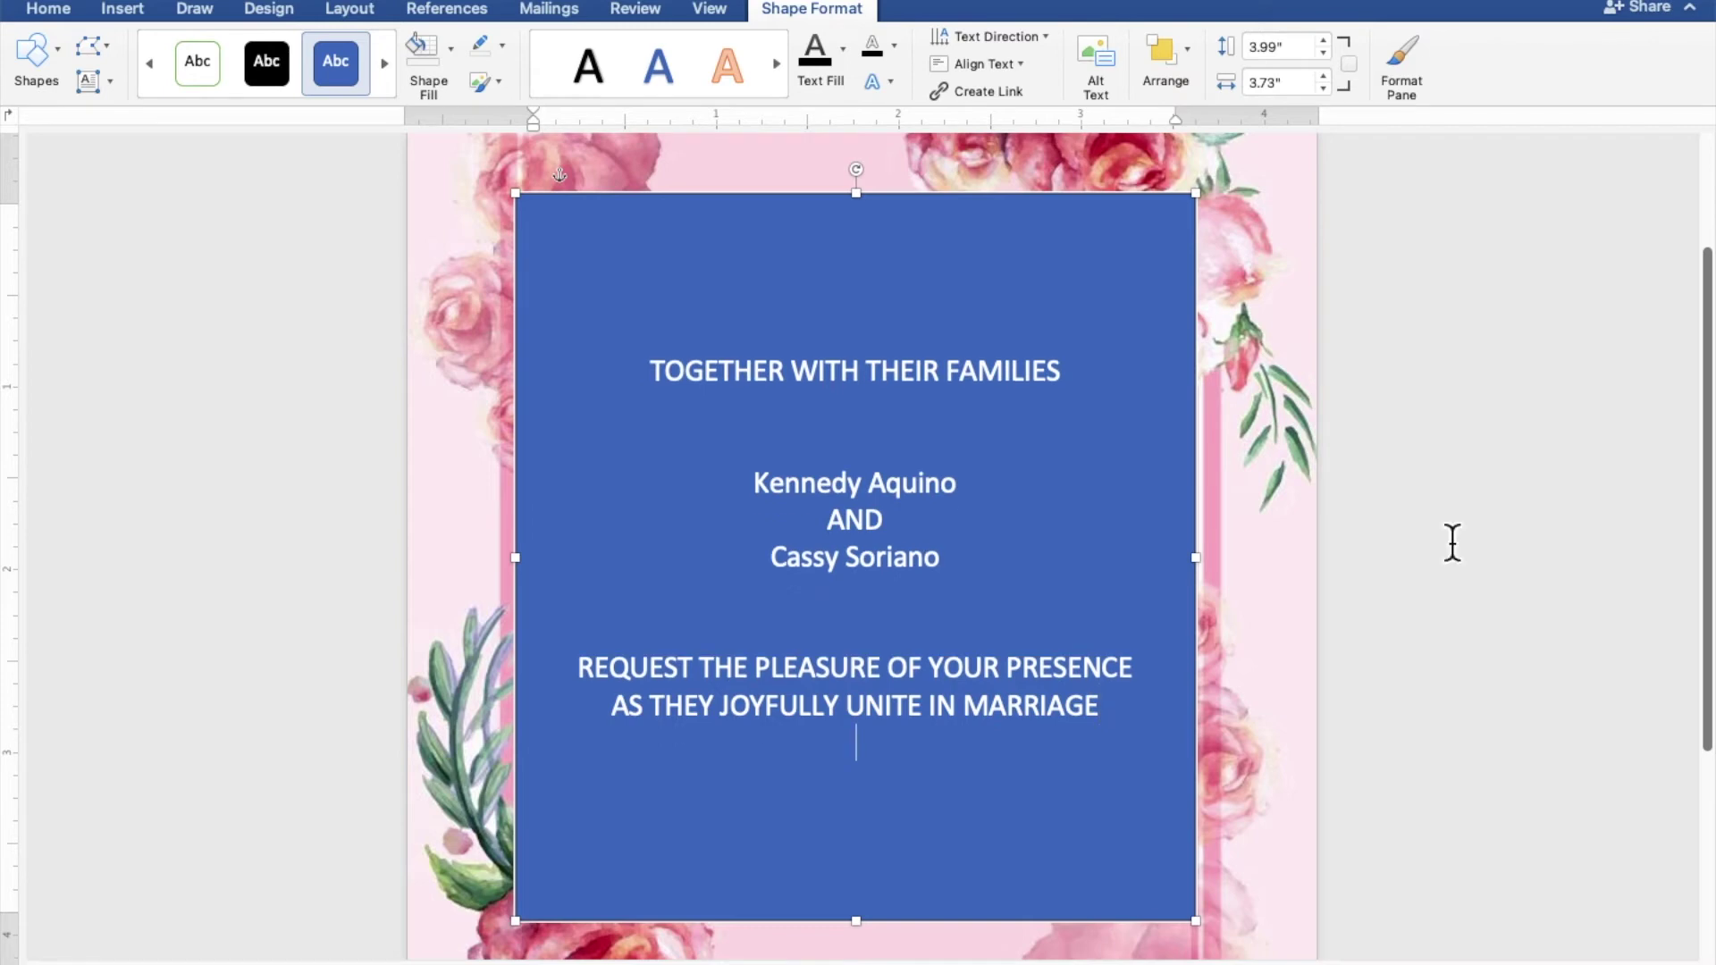
Add SUNDAY, DECEMBER 25, 2022, 10:00 IN THE MORNING and ST. THOMAS AQUINAS PARISH CHURCH on separate lines
{"action": "key", "text": "Return"}
{"action": "type", "text": "SUNDA"}
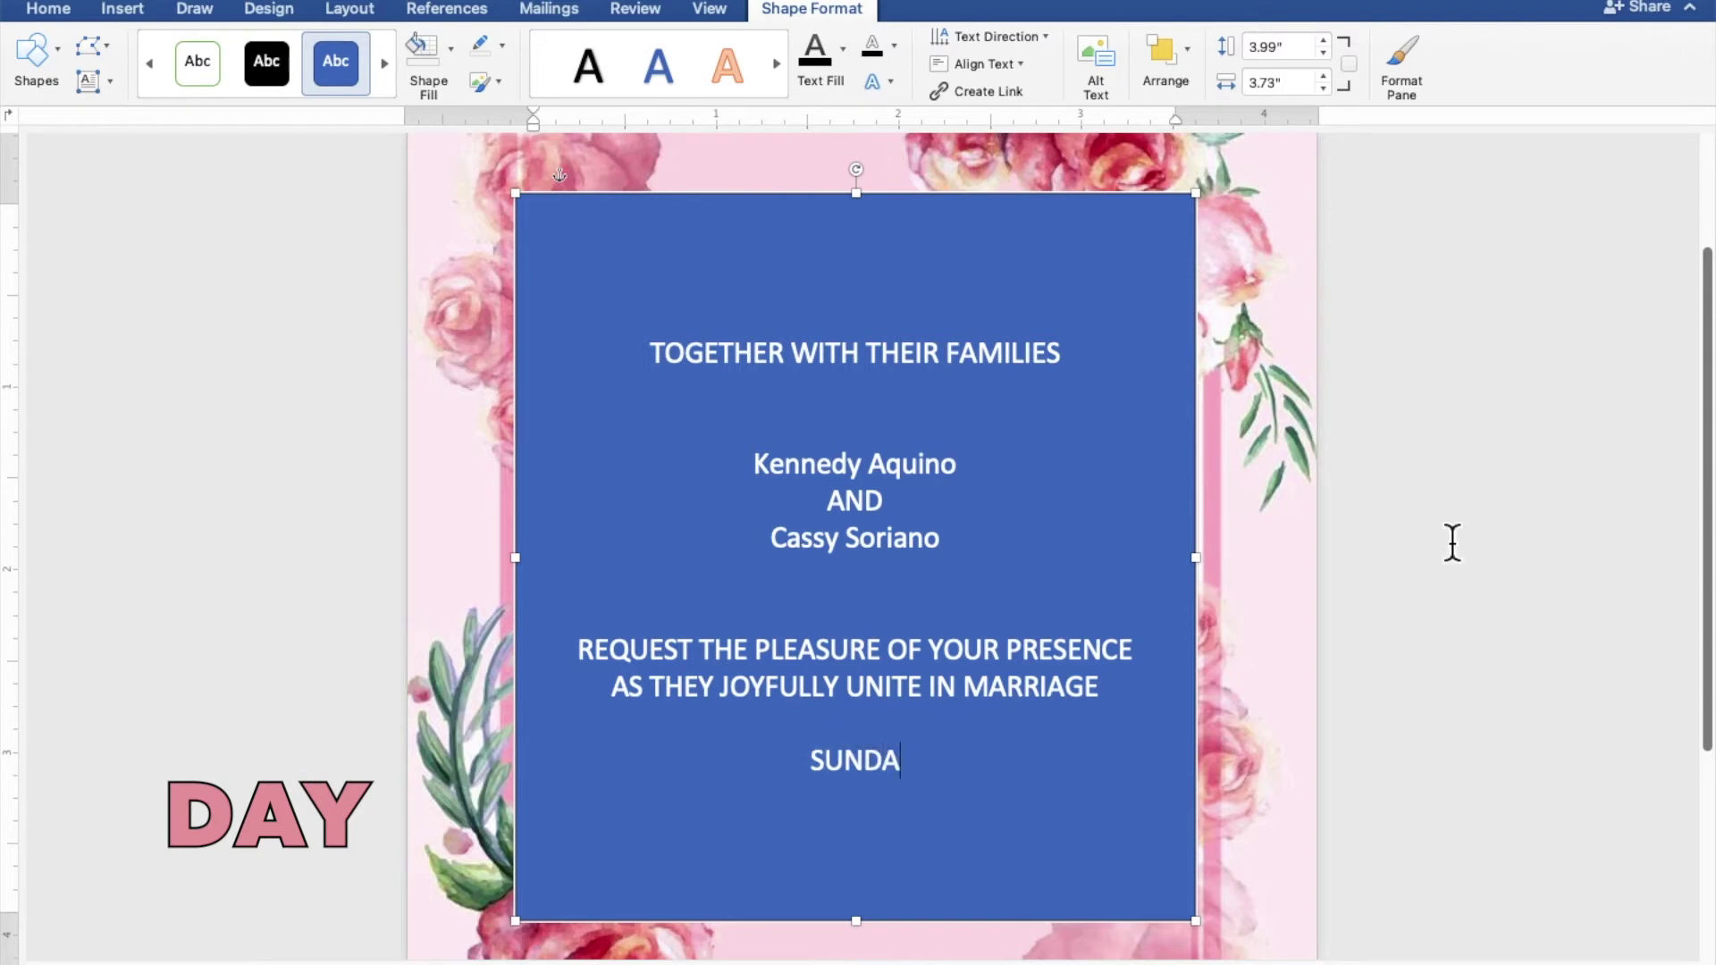
{"action": "type", "text": "Y"}
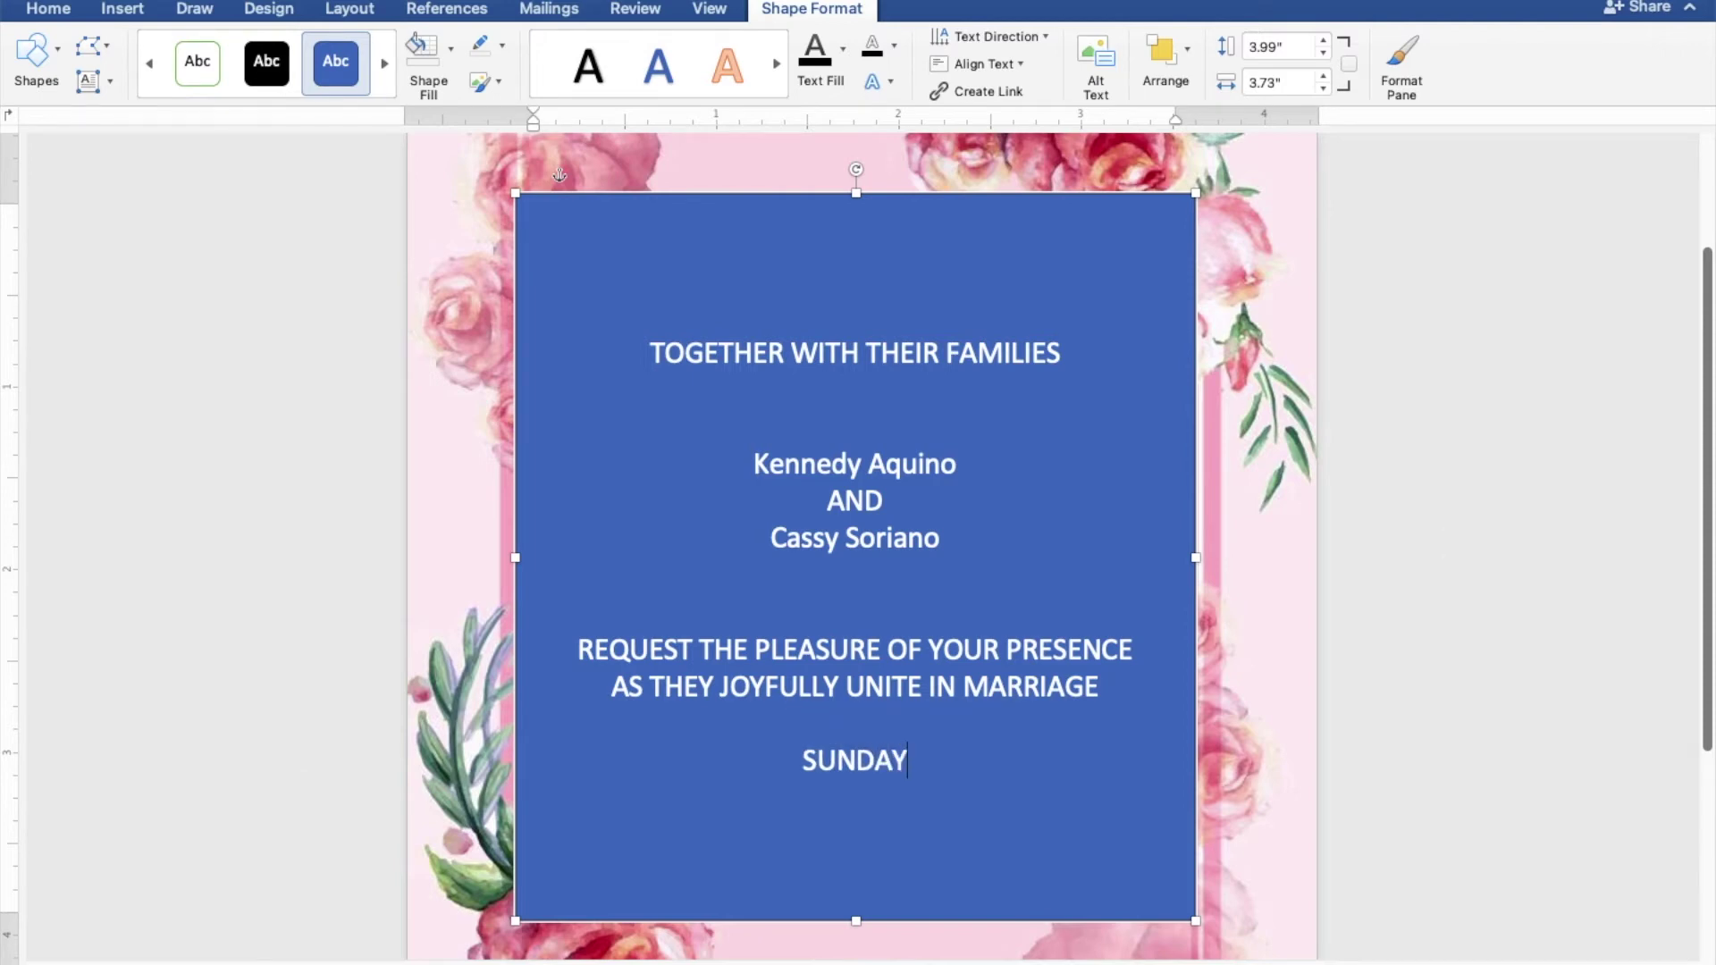
{"action": "key", "text": "Return"}
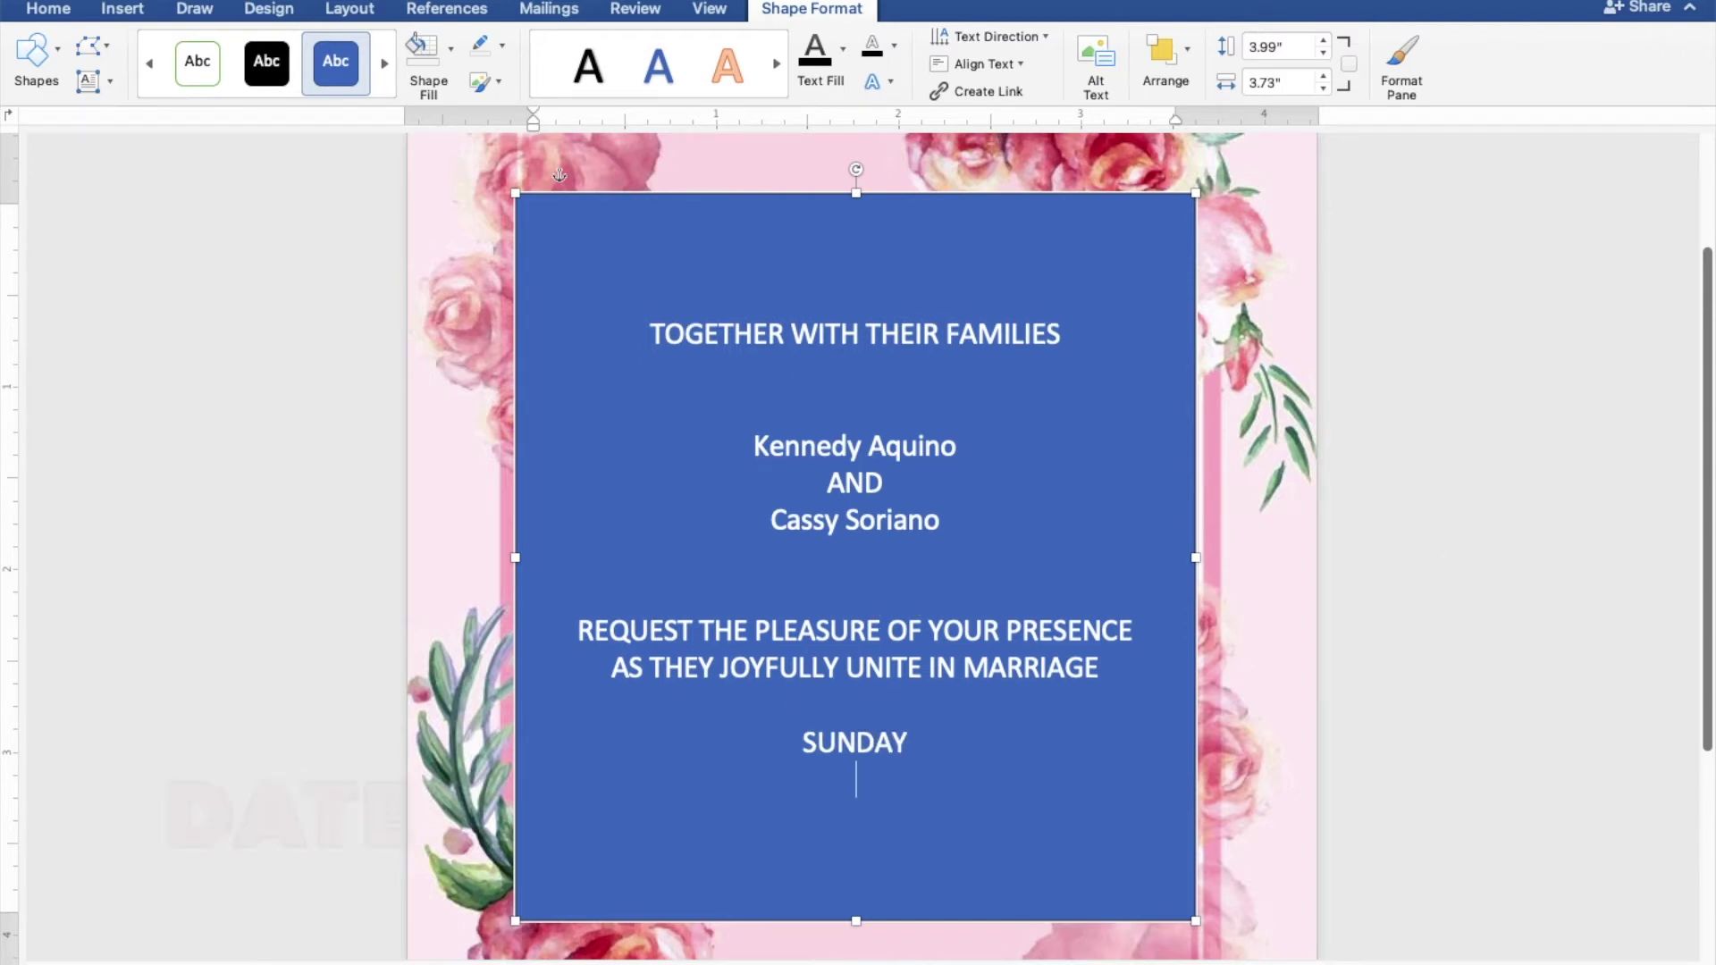
{"action": "type", "text": "DECEMBER"}
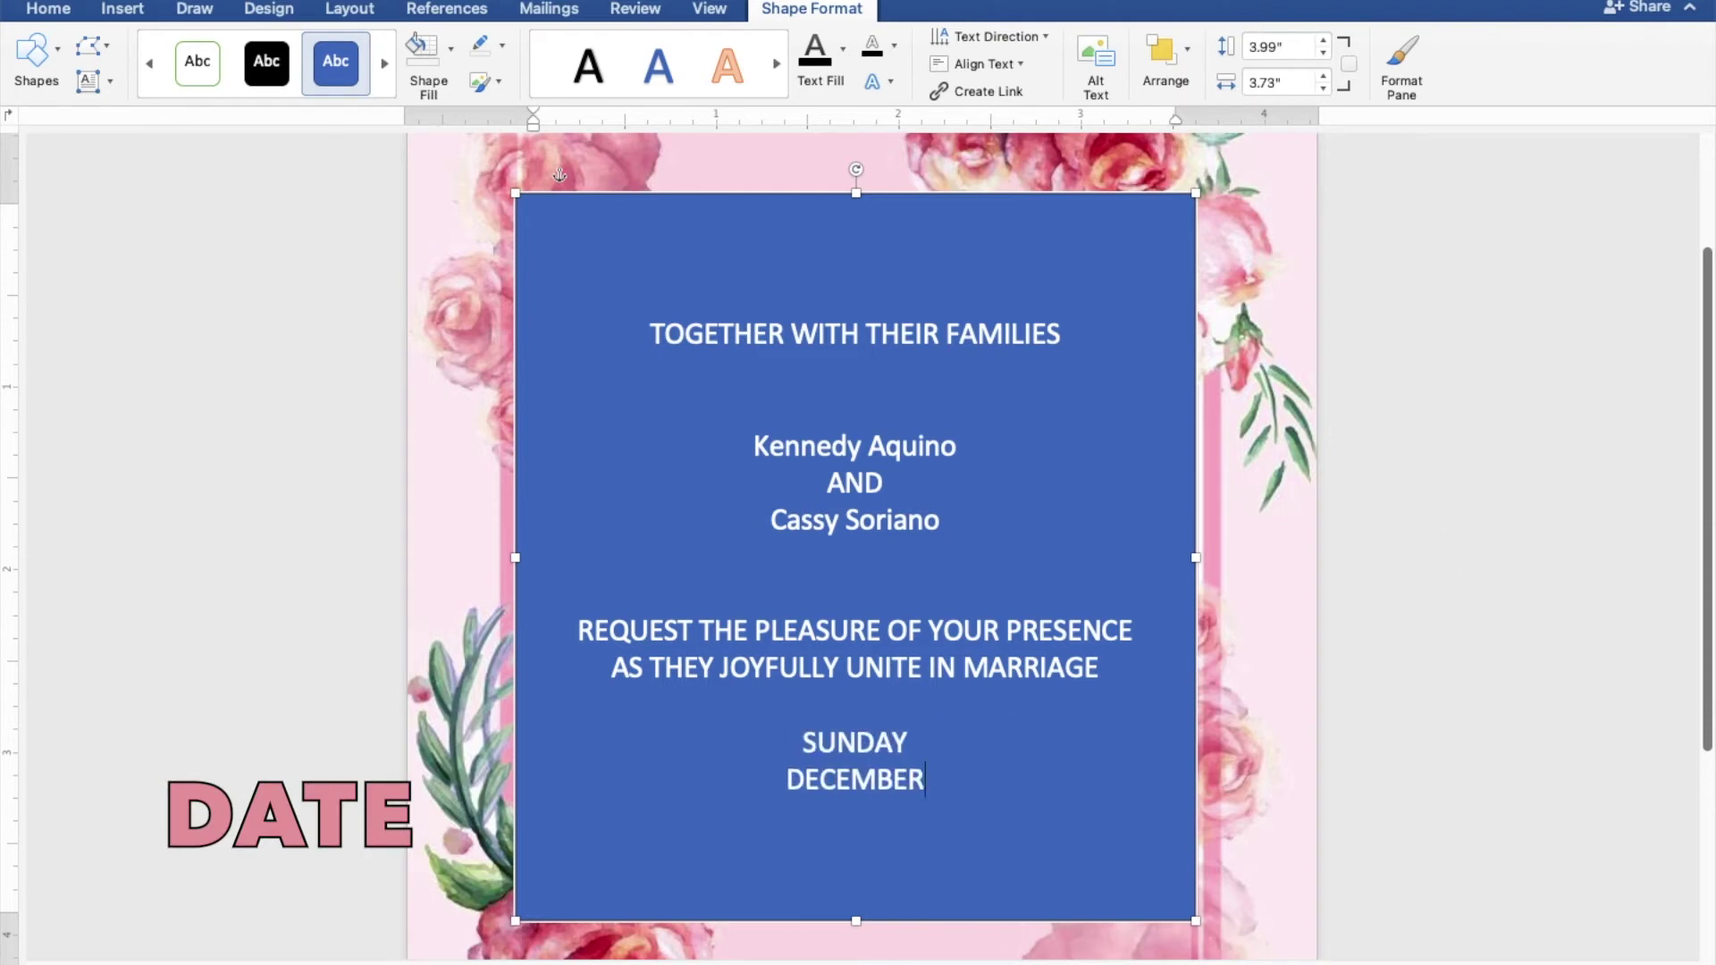
{"action": "type", "text": " 25"}
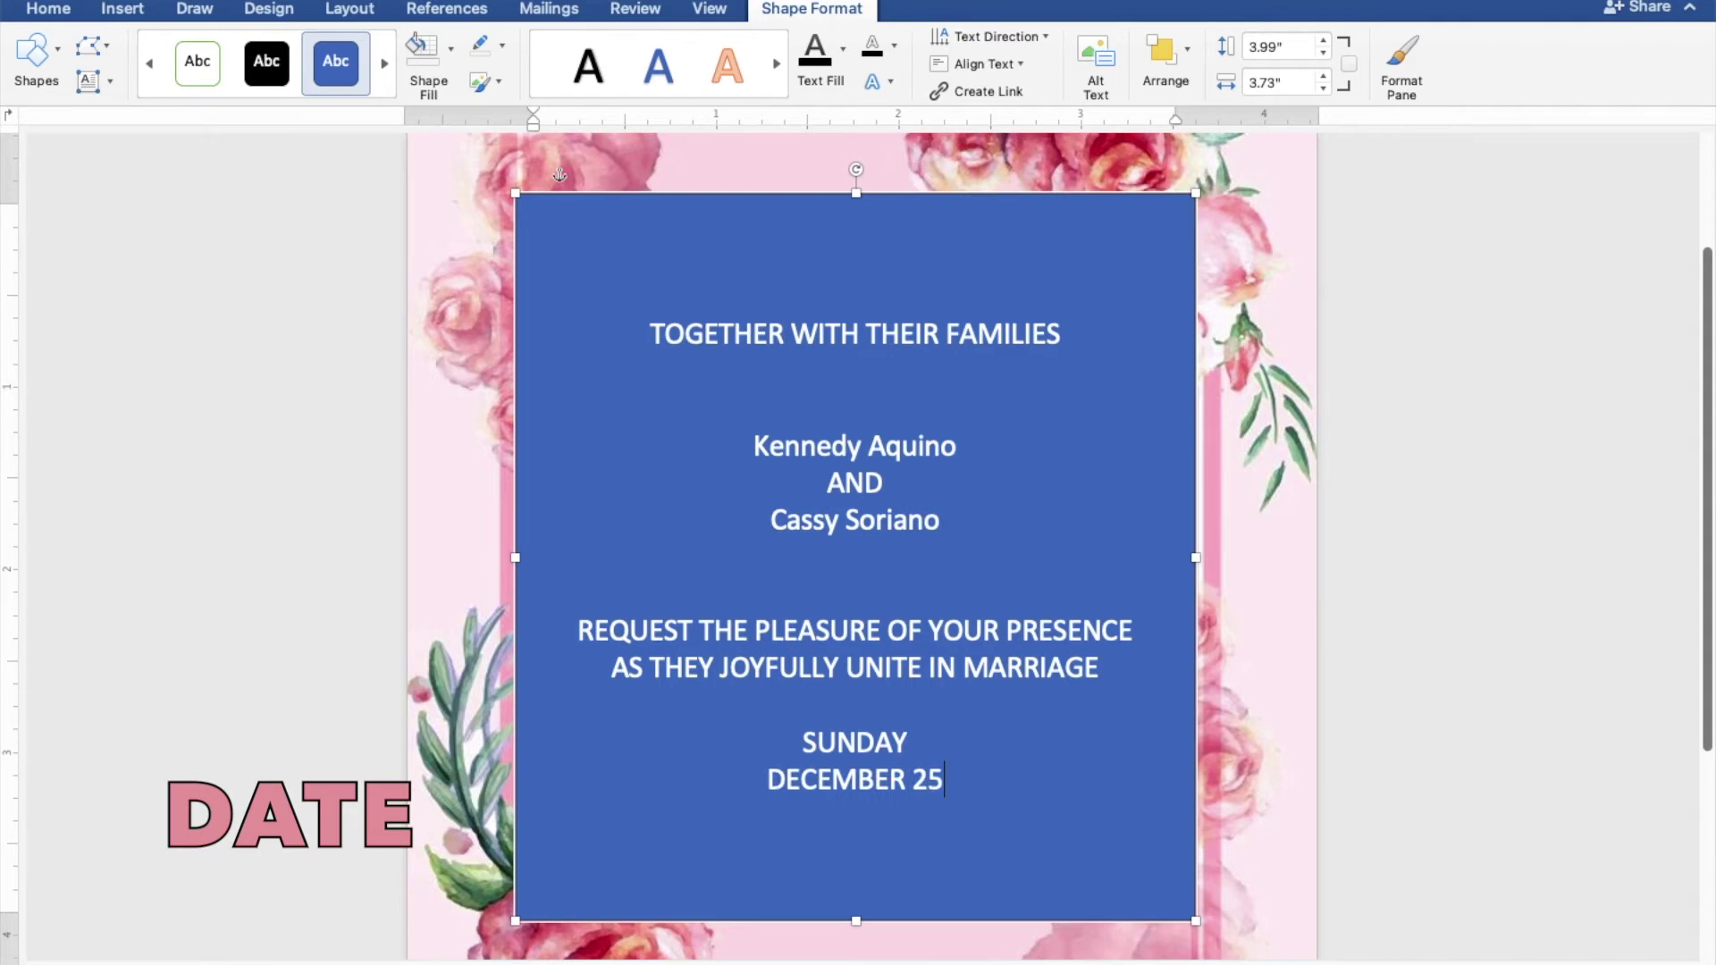
{"action": "type", "text": ", 2"}
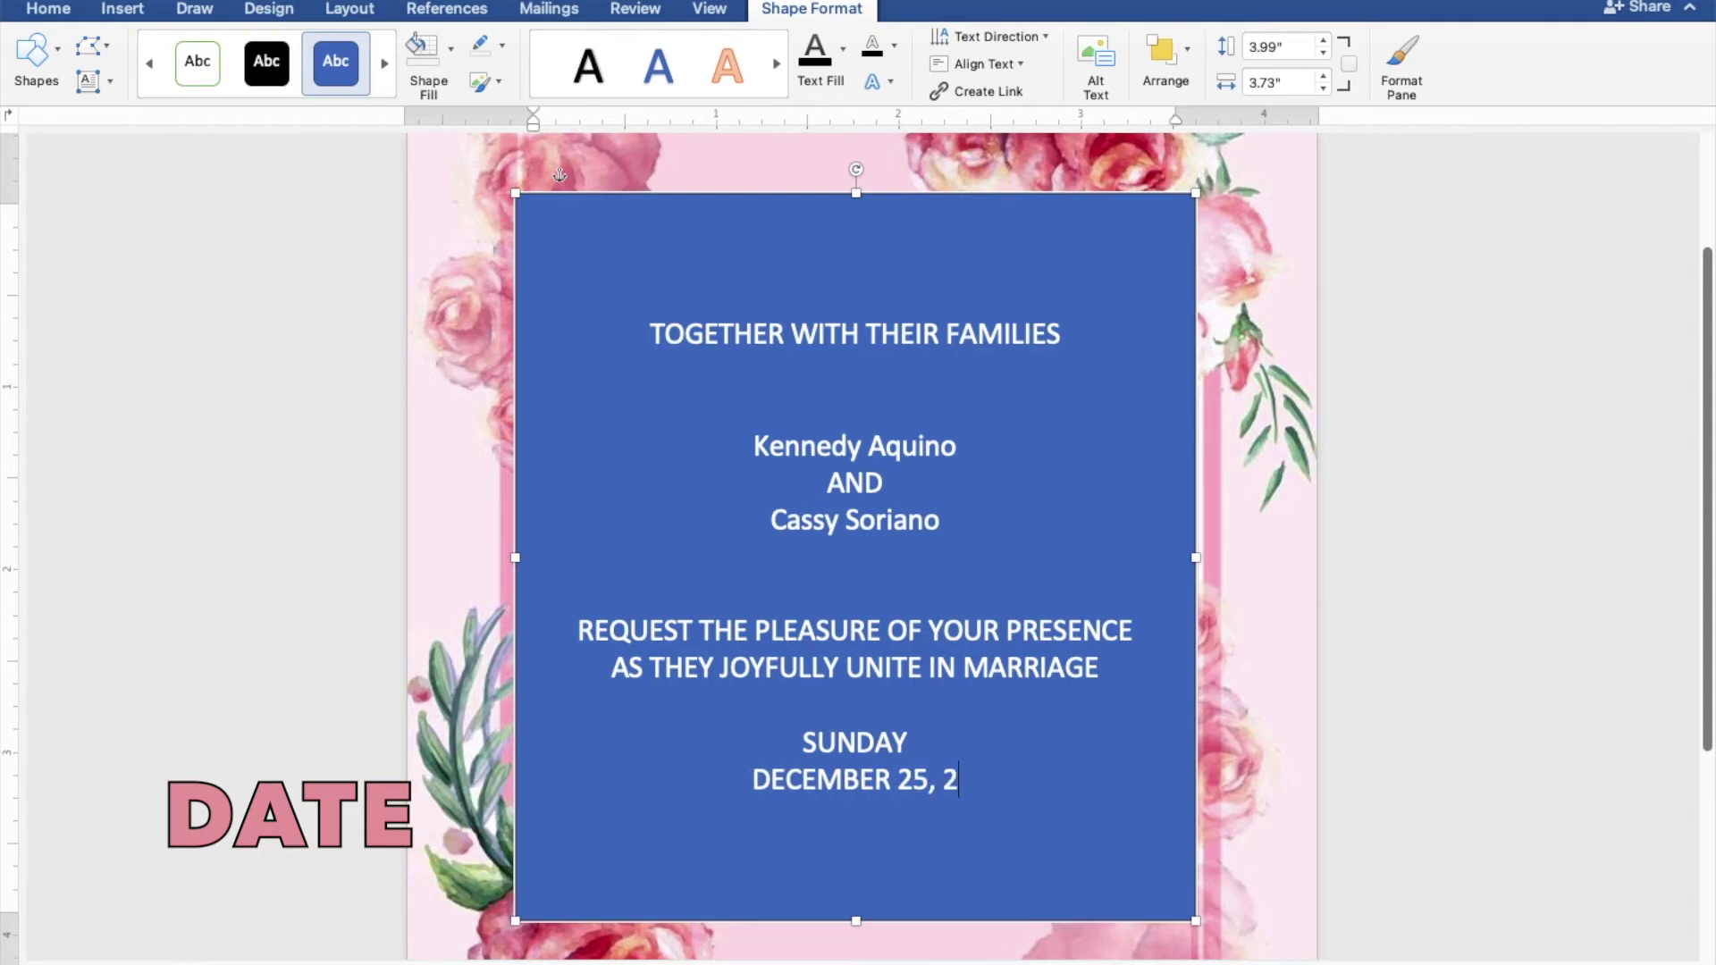
{"action": "type", "text": "022"}
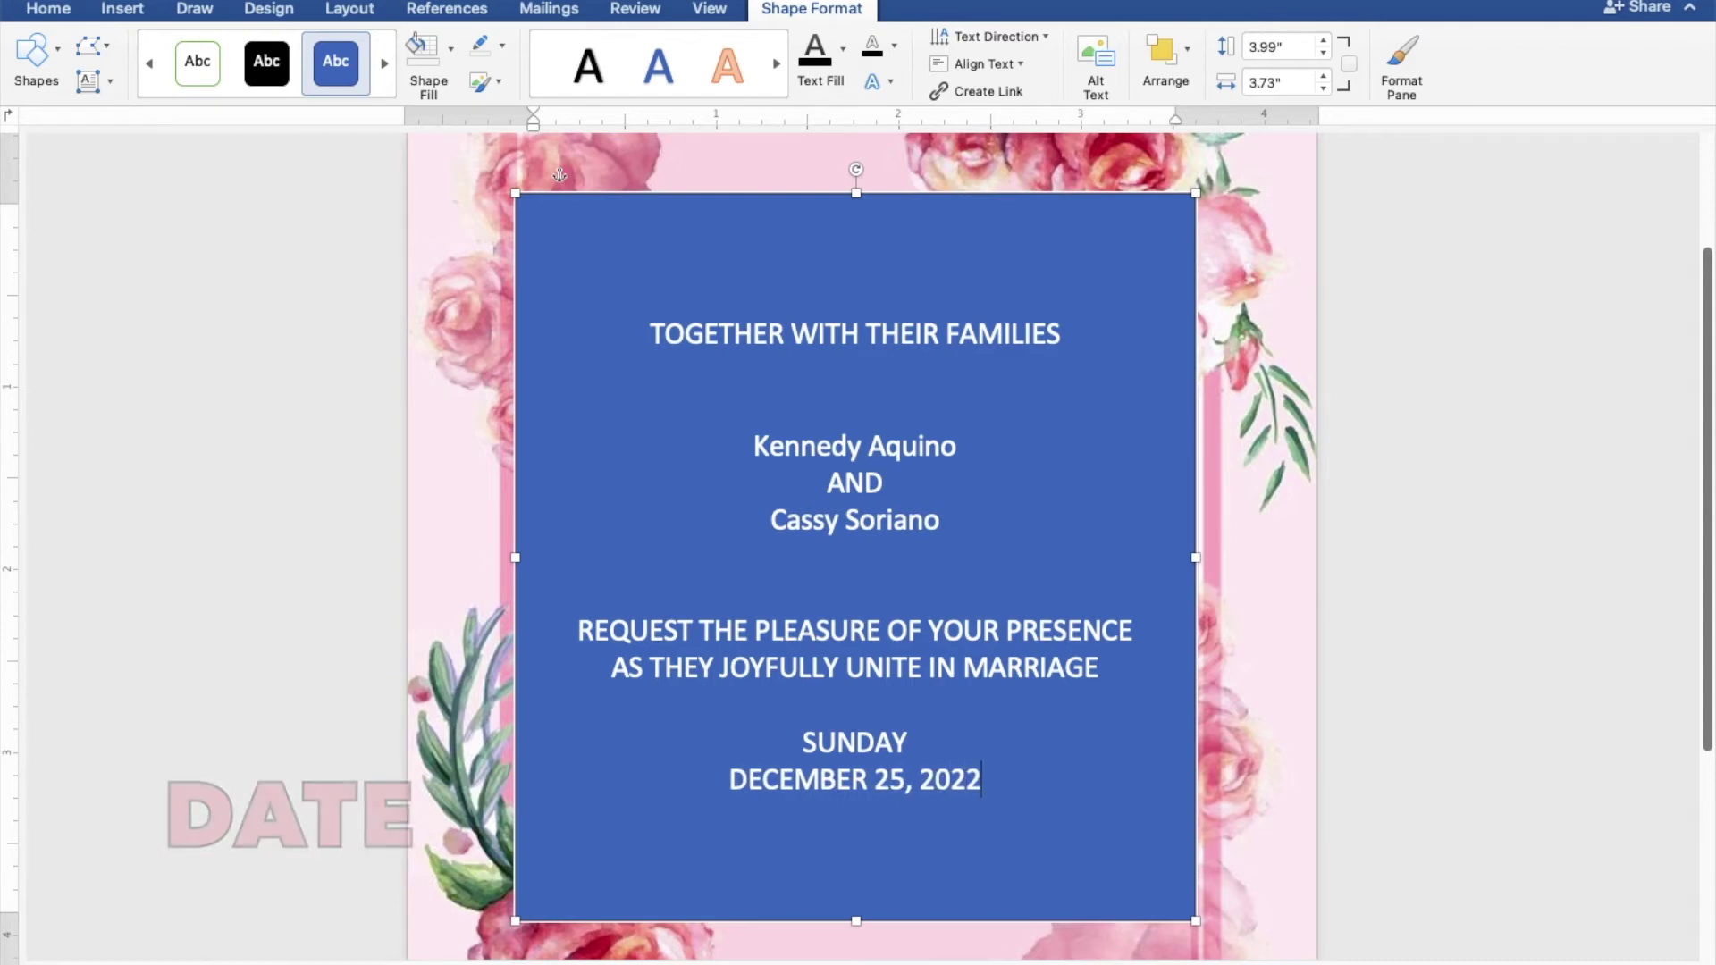
{"action": "key", "text": "Return"}
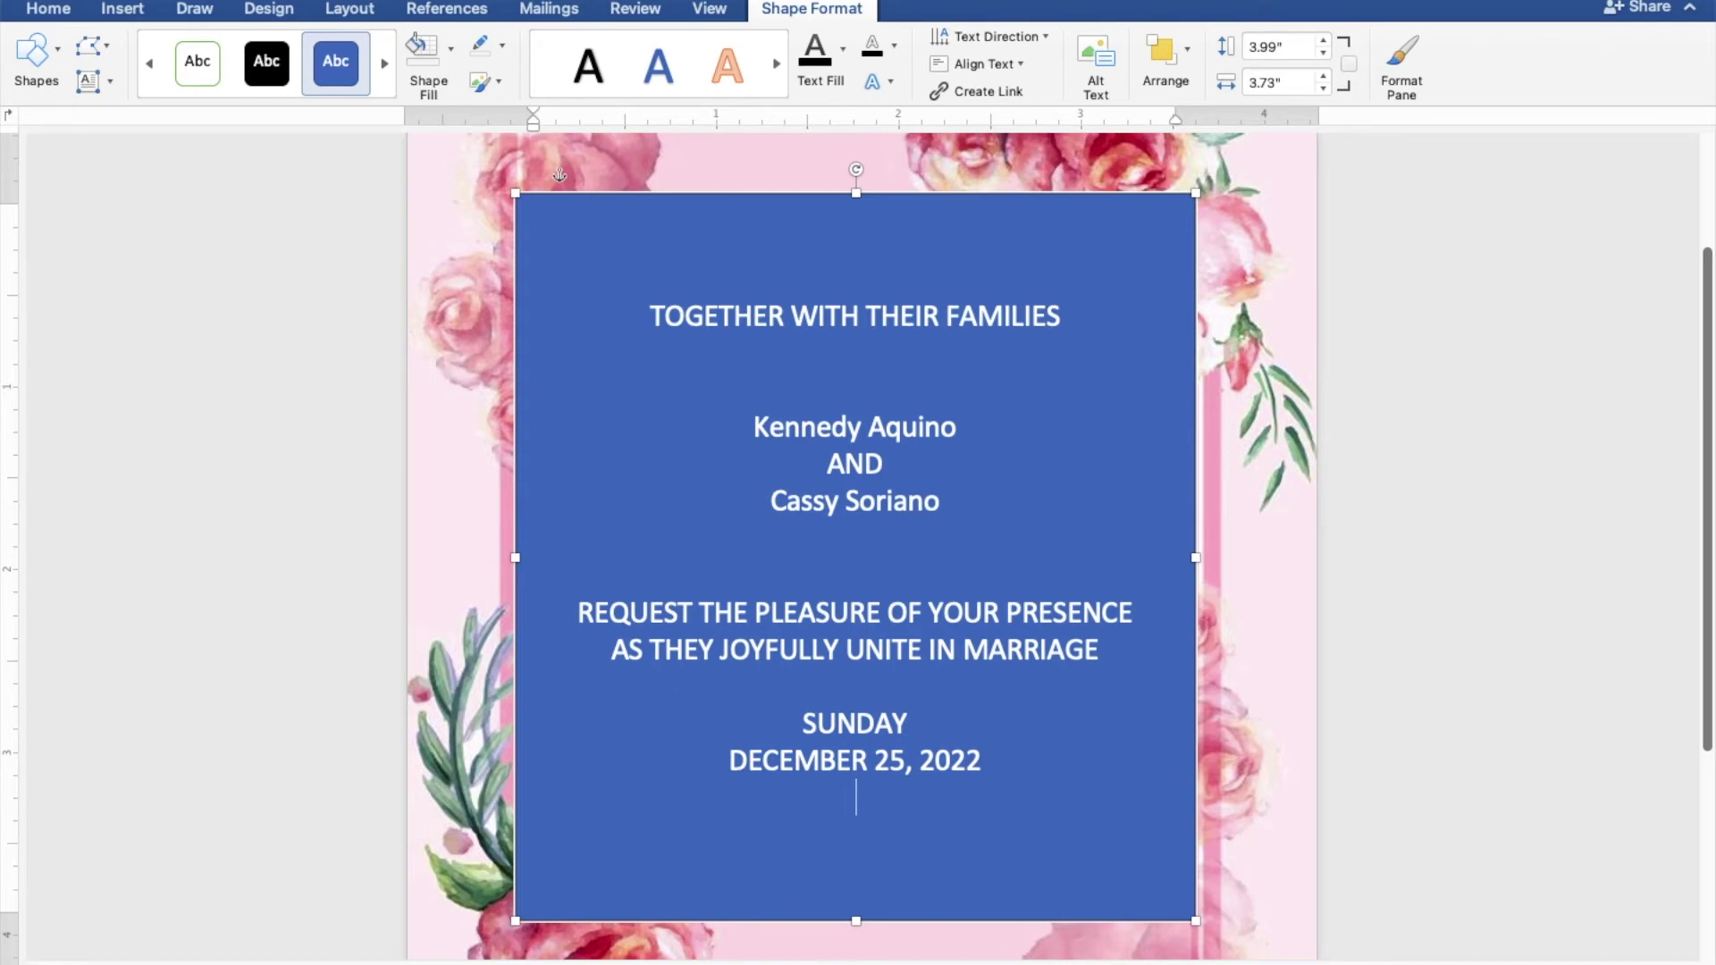
{"action": "type", "text": "10"}
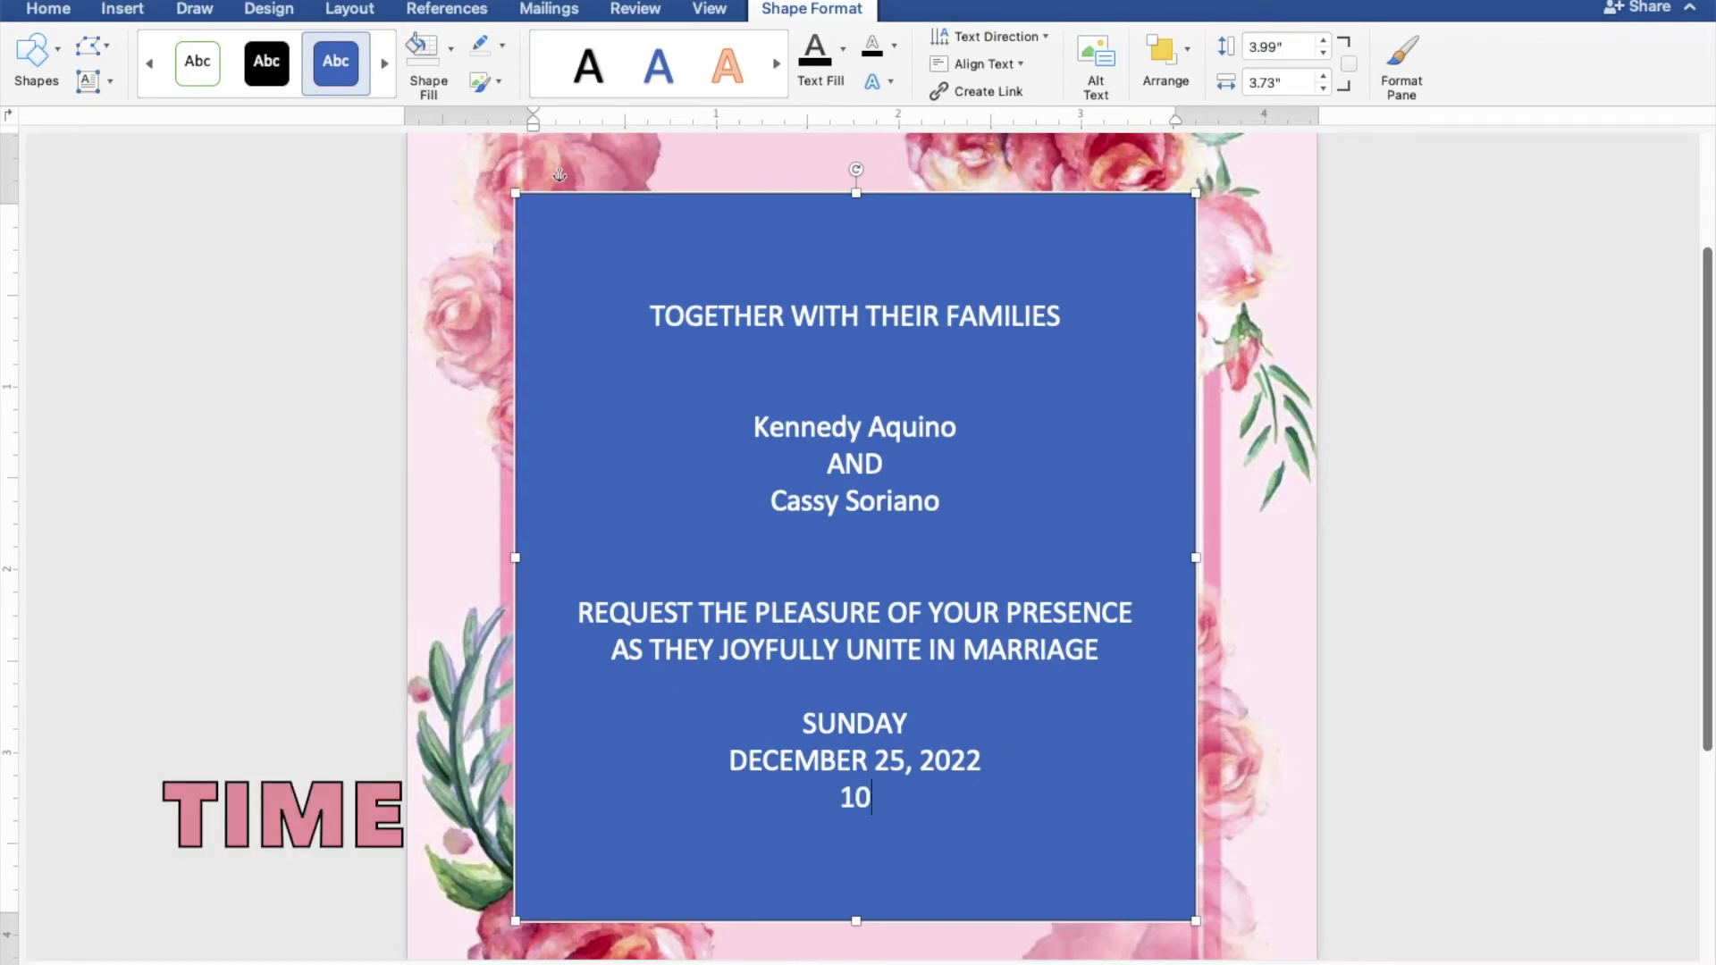
{"action": "type", "text": "0 IN THE"}
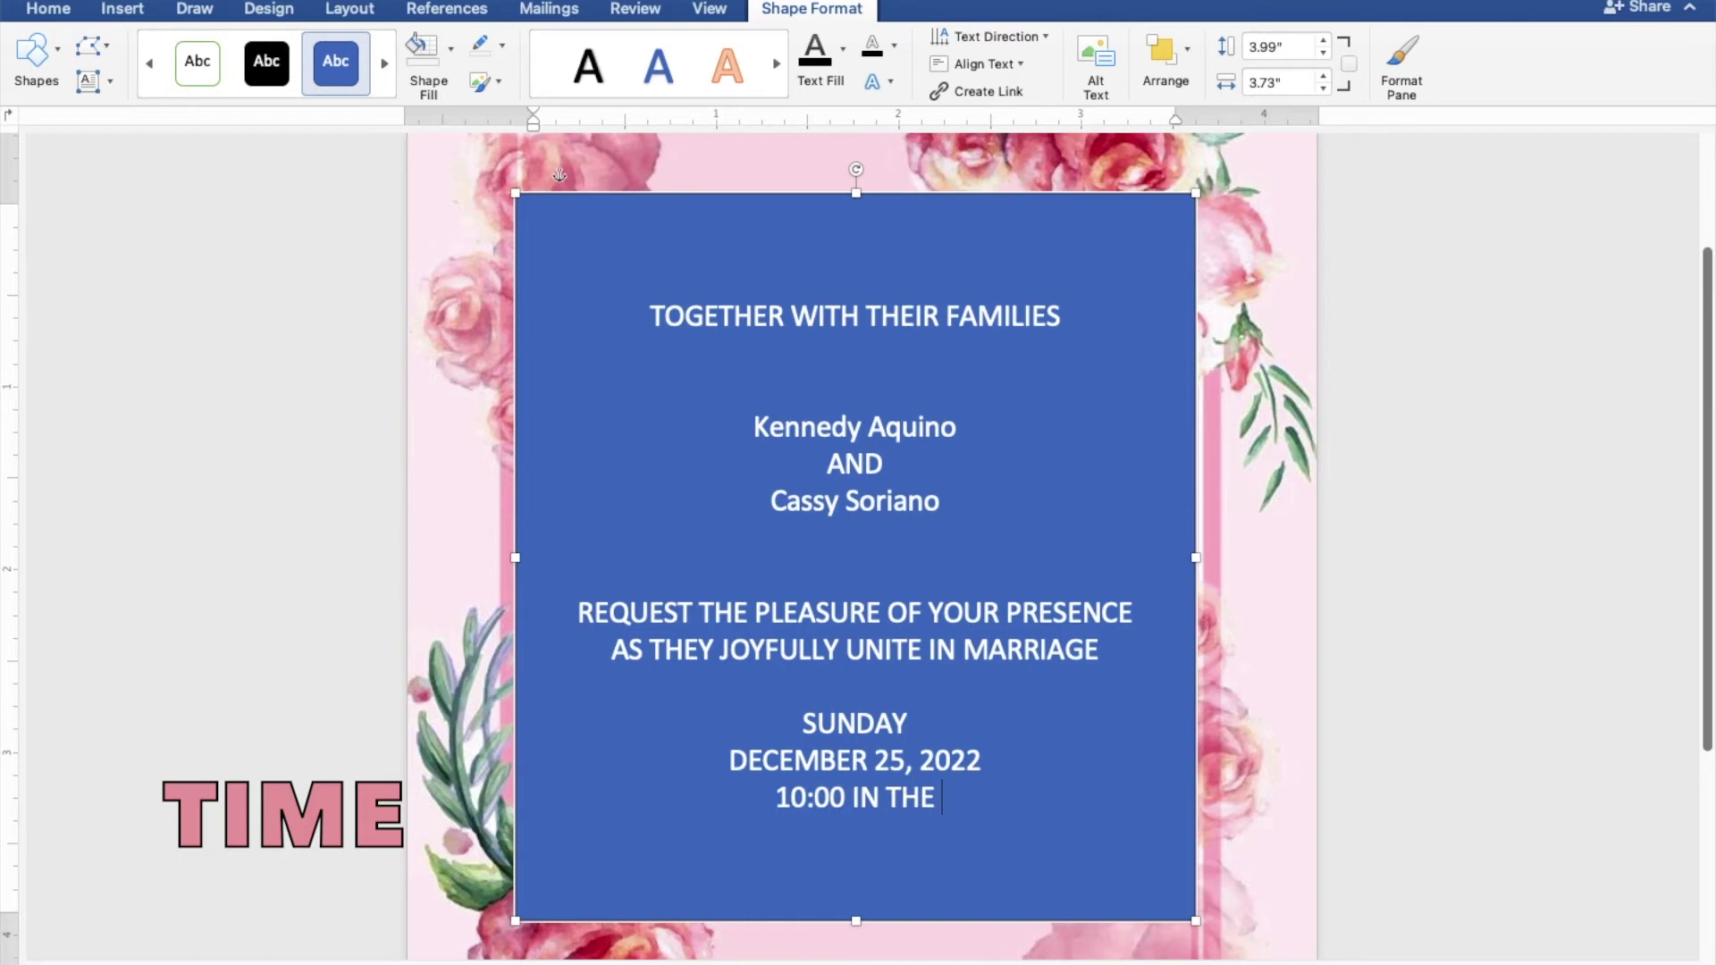
{"action": "type", "text": " MOR"}
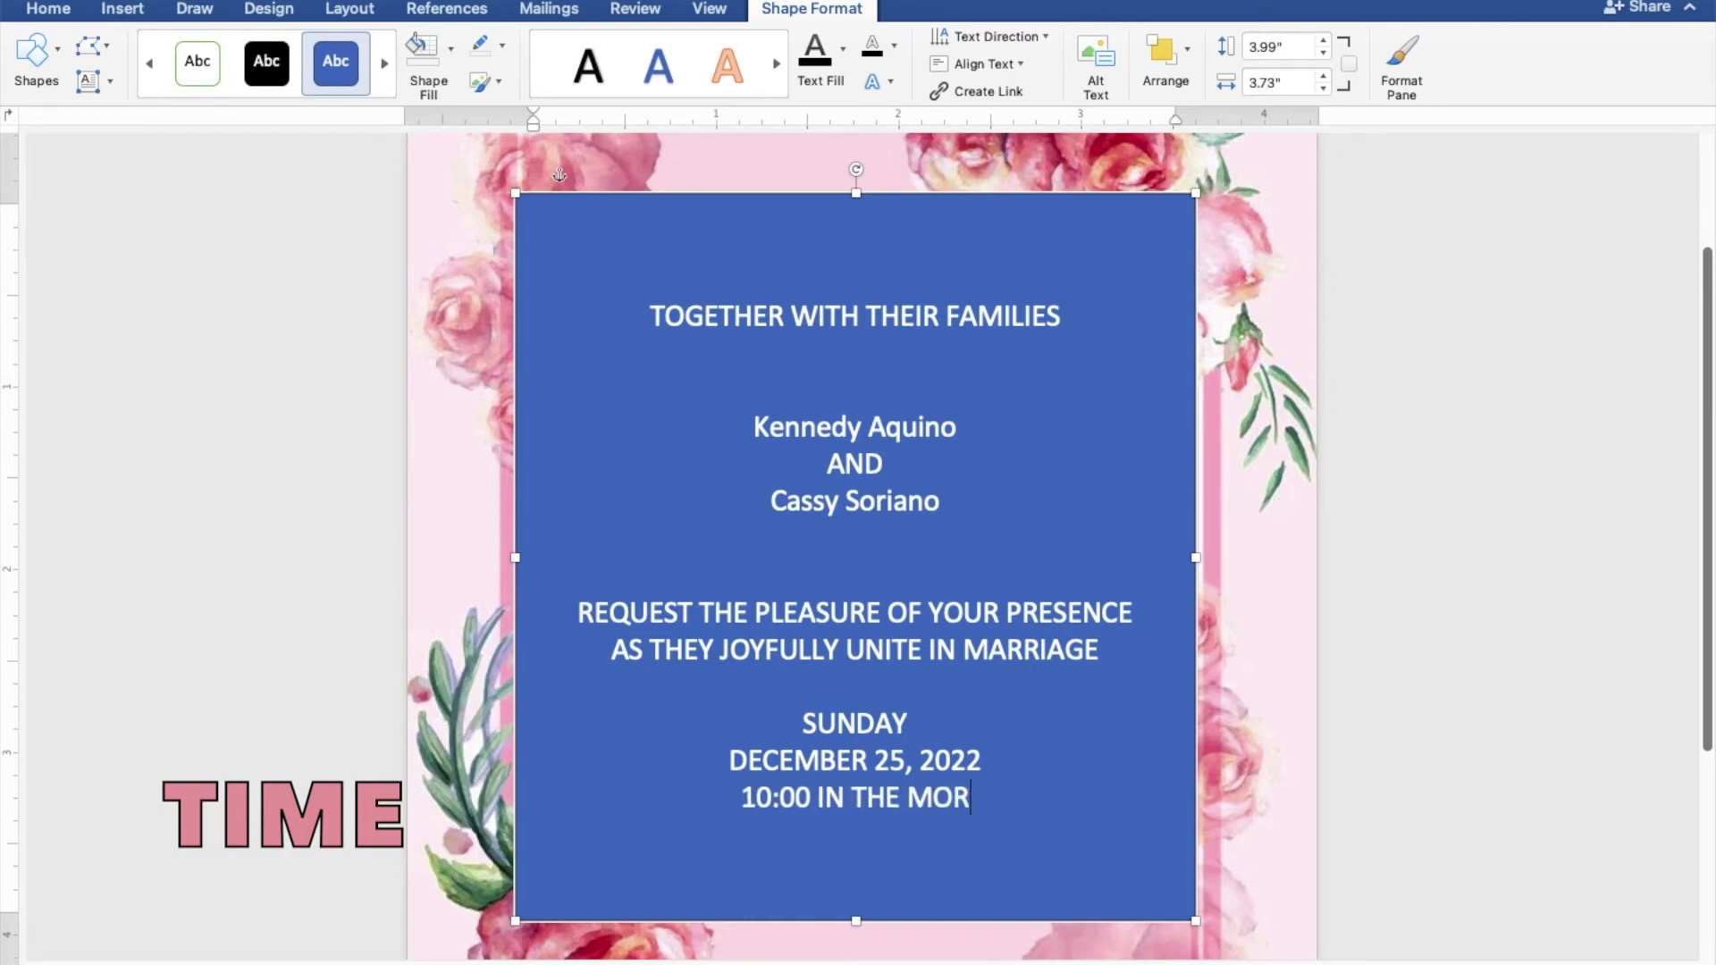
{"action": "type", "text": "NING"}
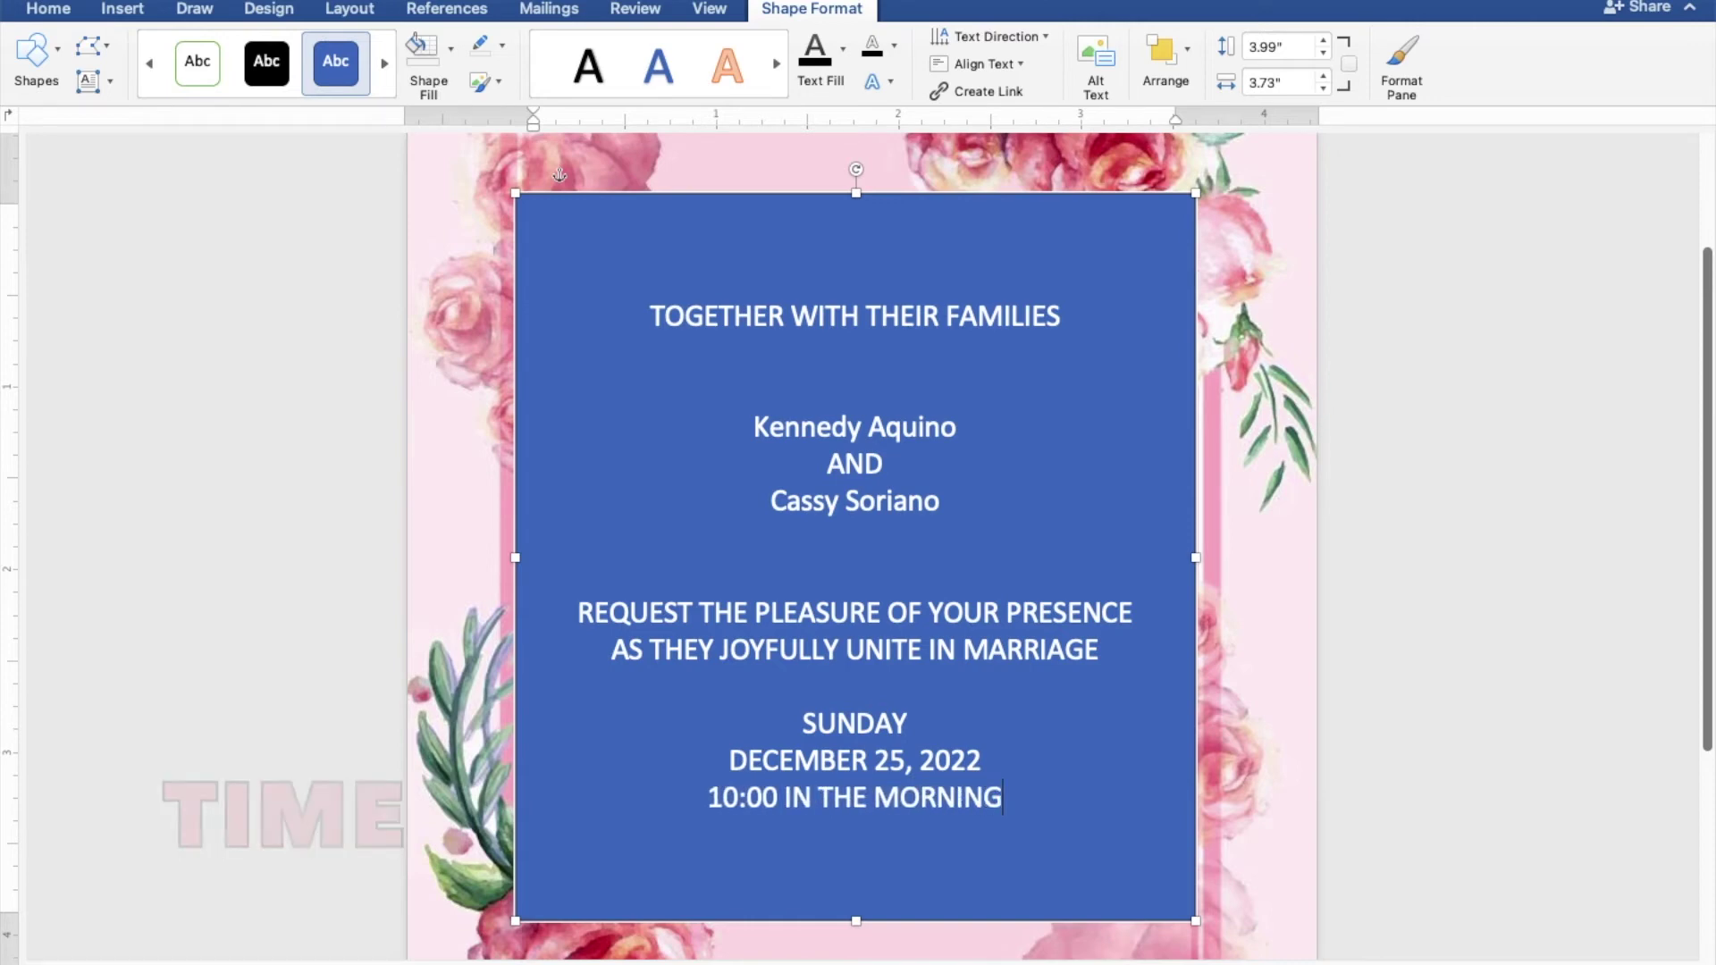
{"action": "key", "text": "Return"}
{"action": "type", "text": "S"}
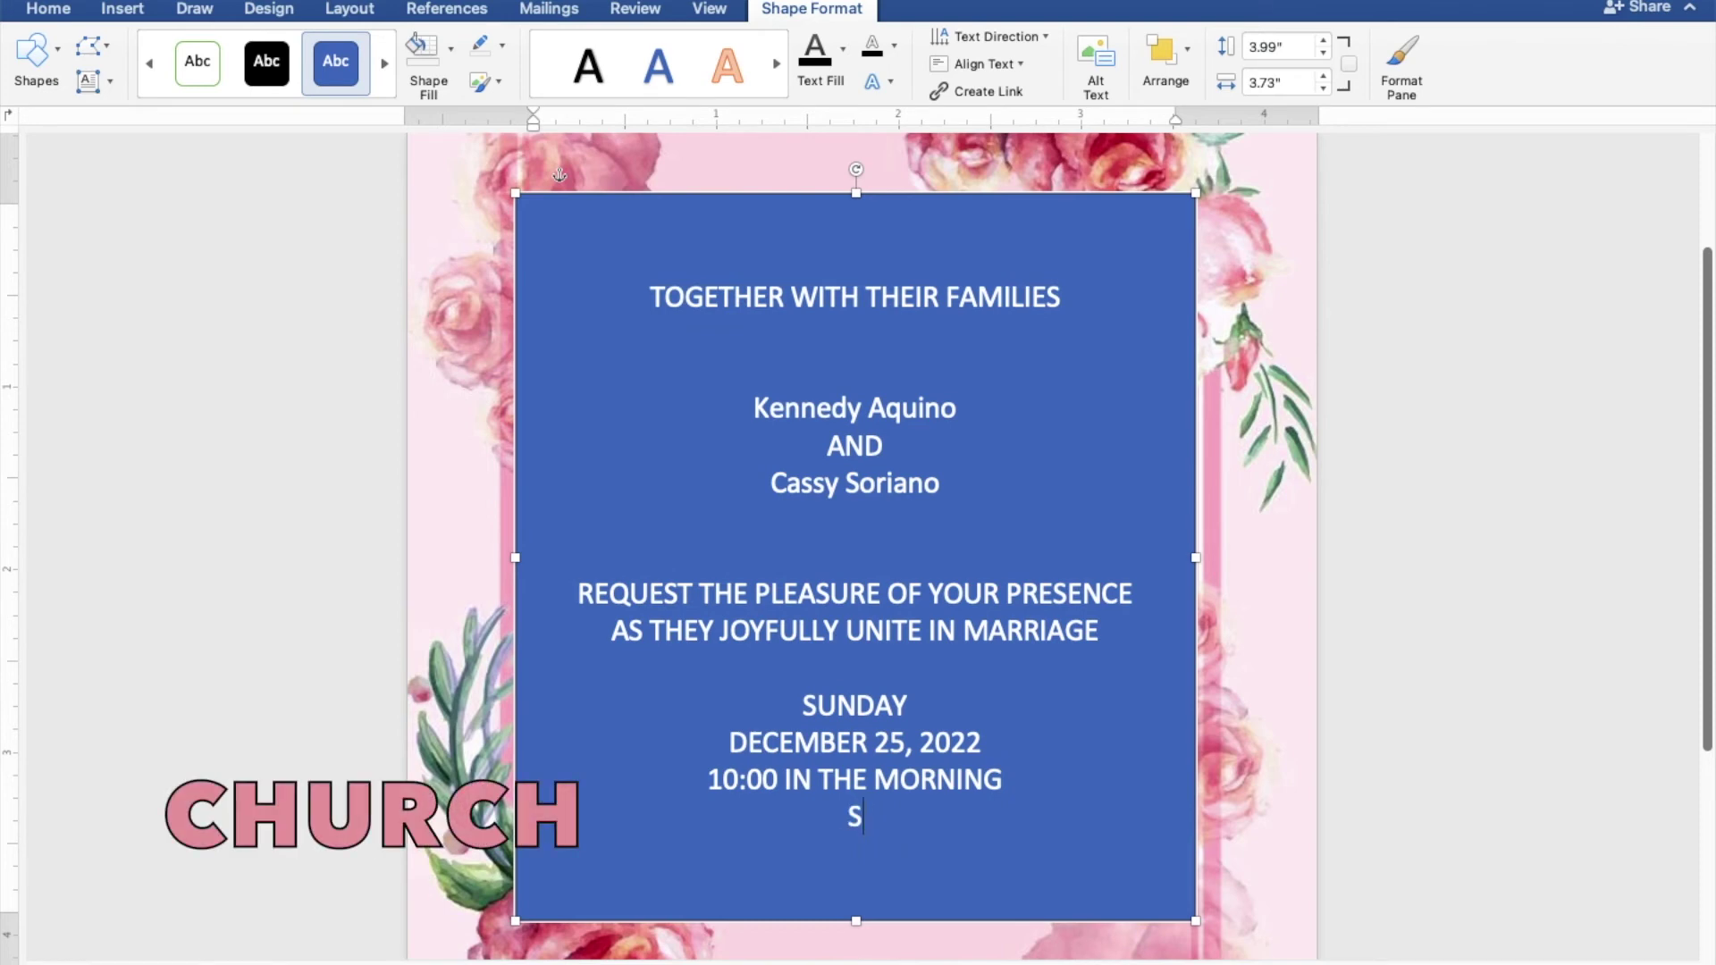
{"action": "type", "text": "T. THOMAS "}
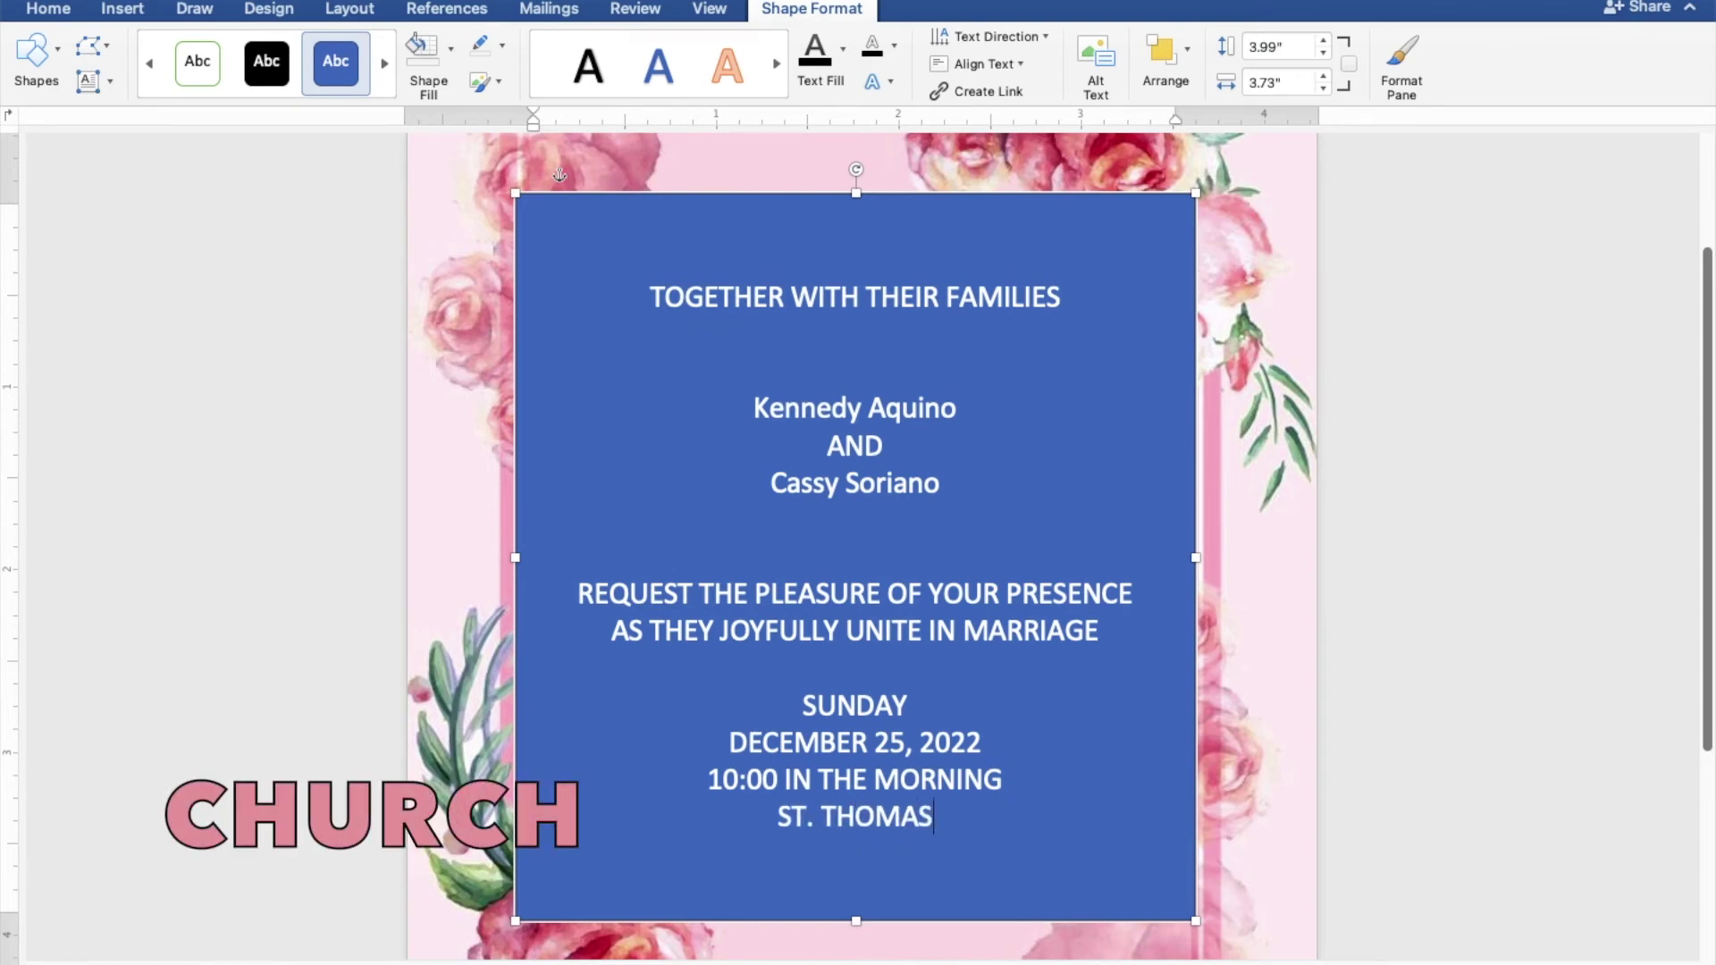
{"action": "type", "text": "AQUINAS"}
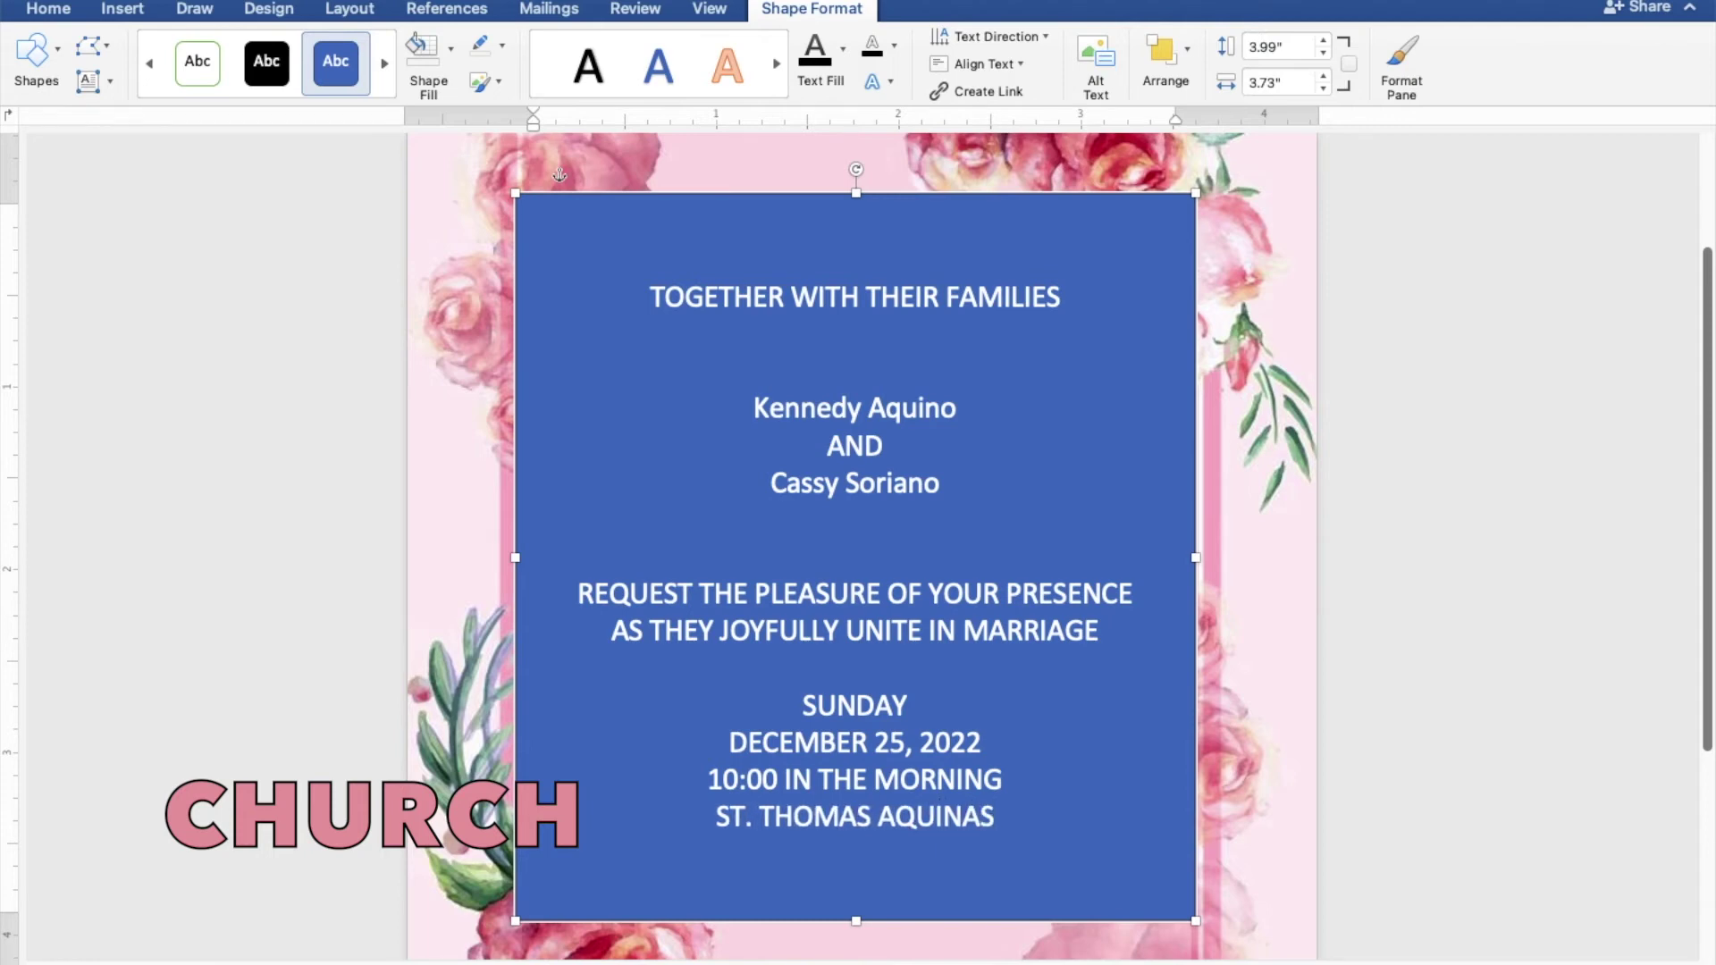
{"action": "type", "text": " PARISH"}
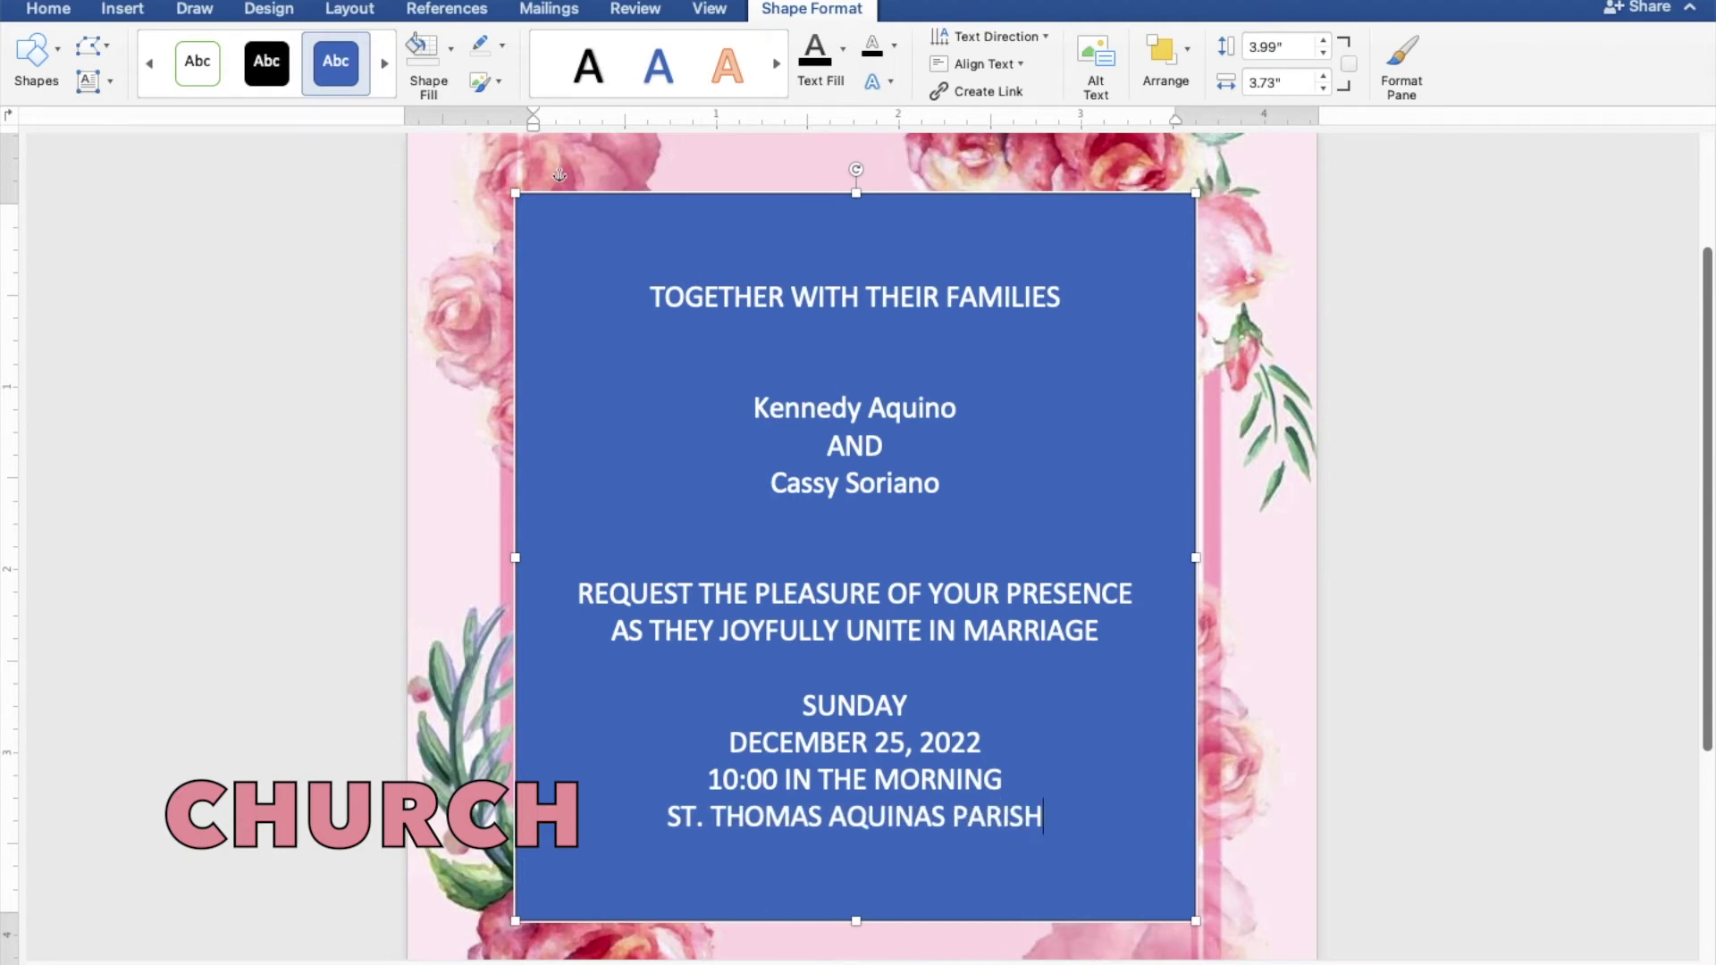
{"action": "type", "text": " CH"}
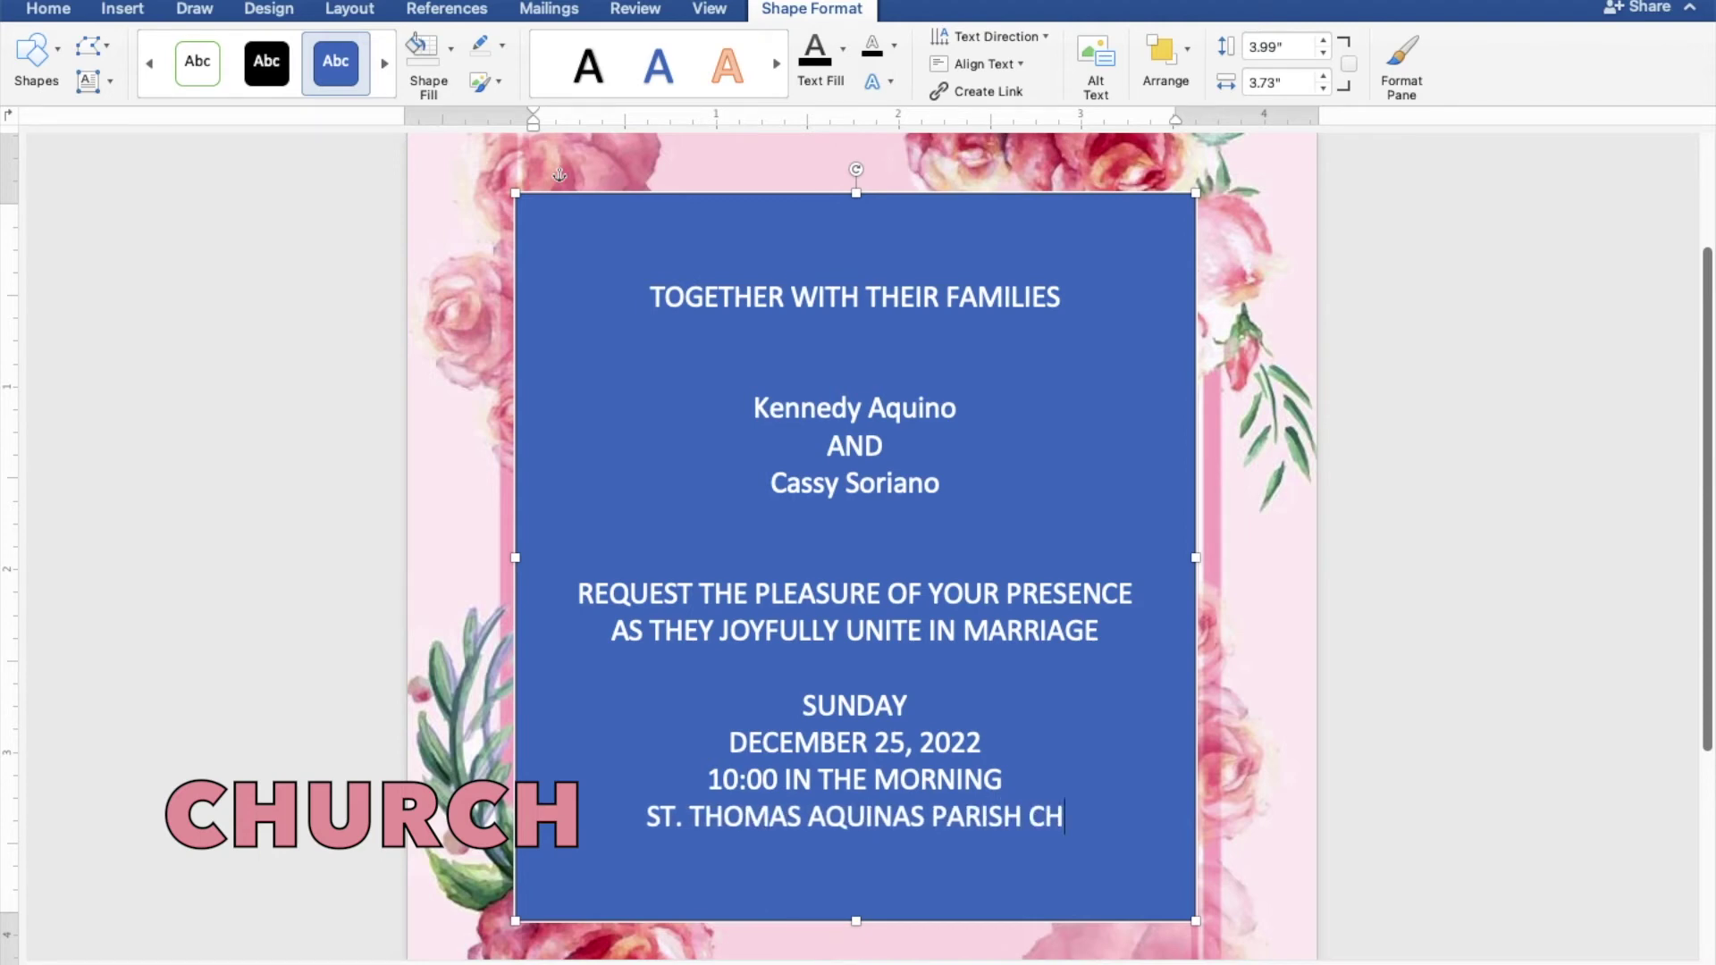
{"action": "type", "text": "URCH"}
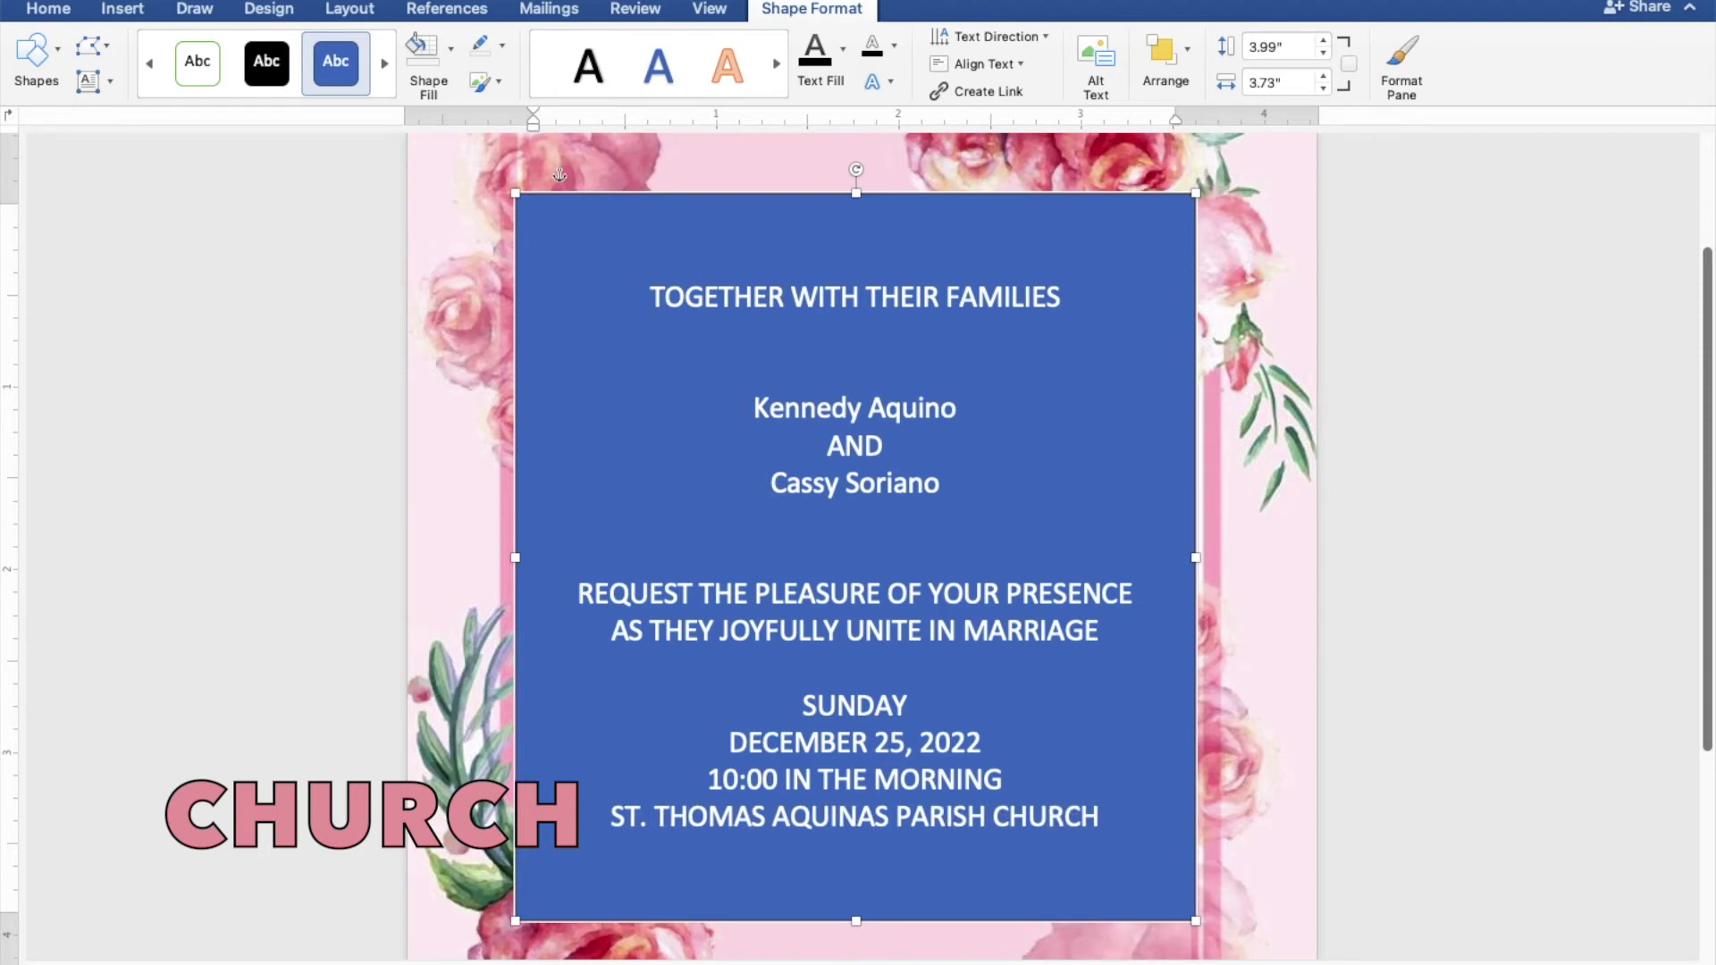
Add MANGALDAN, PANGASINAN below the church name and leave a blank line under it
{"action": "key", "text": "Return"}
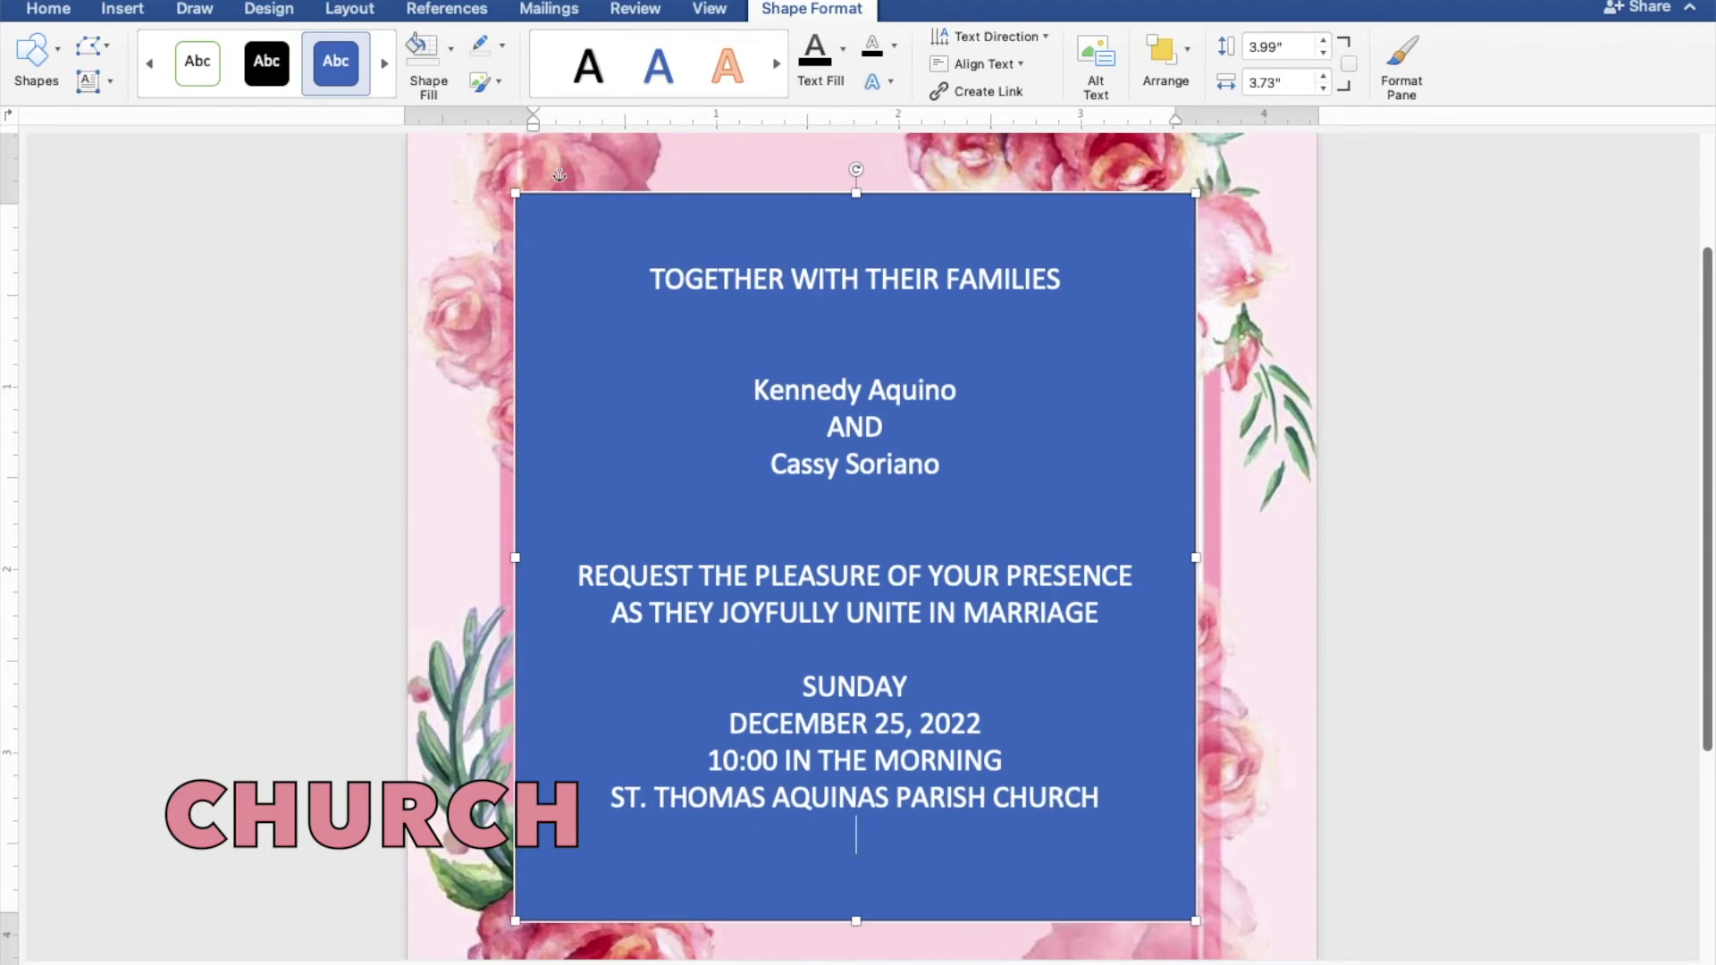
{"action": "type", "text": "MANGA"}
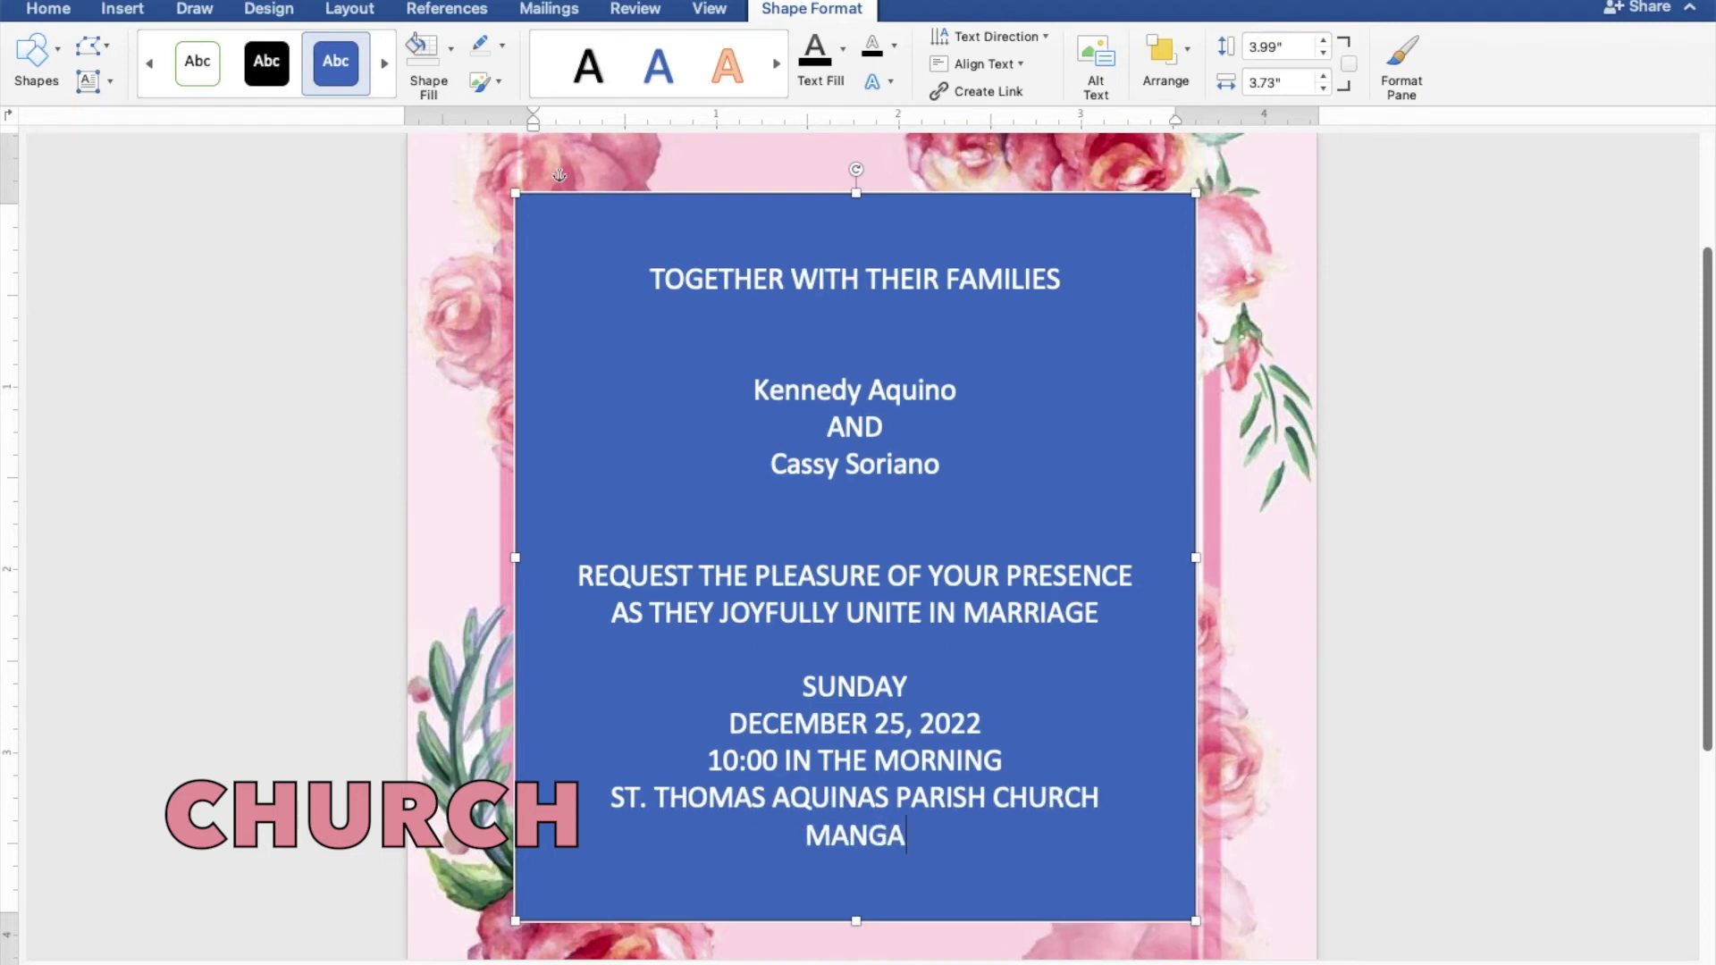
{"action": "type", "text": "LD"}
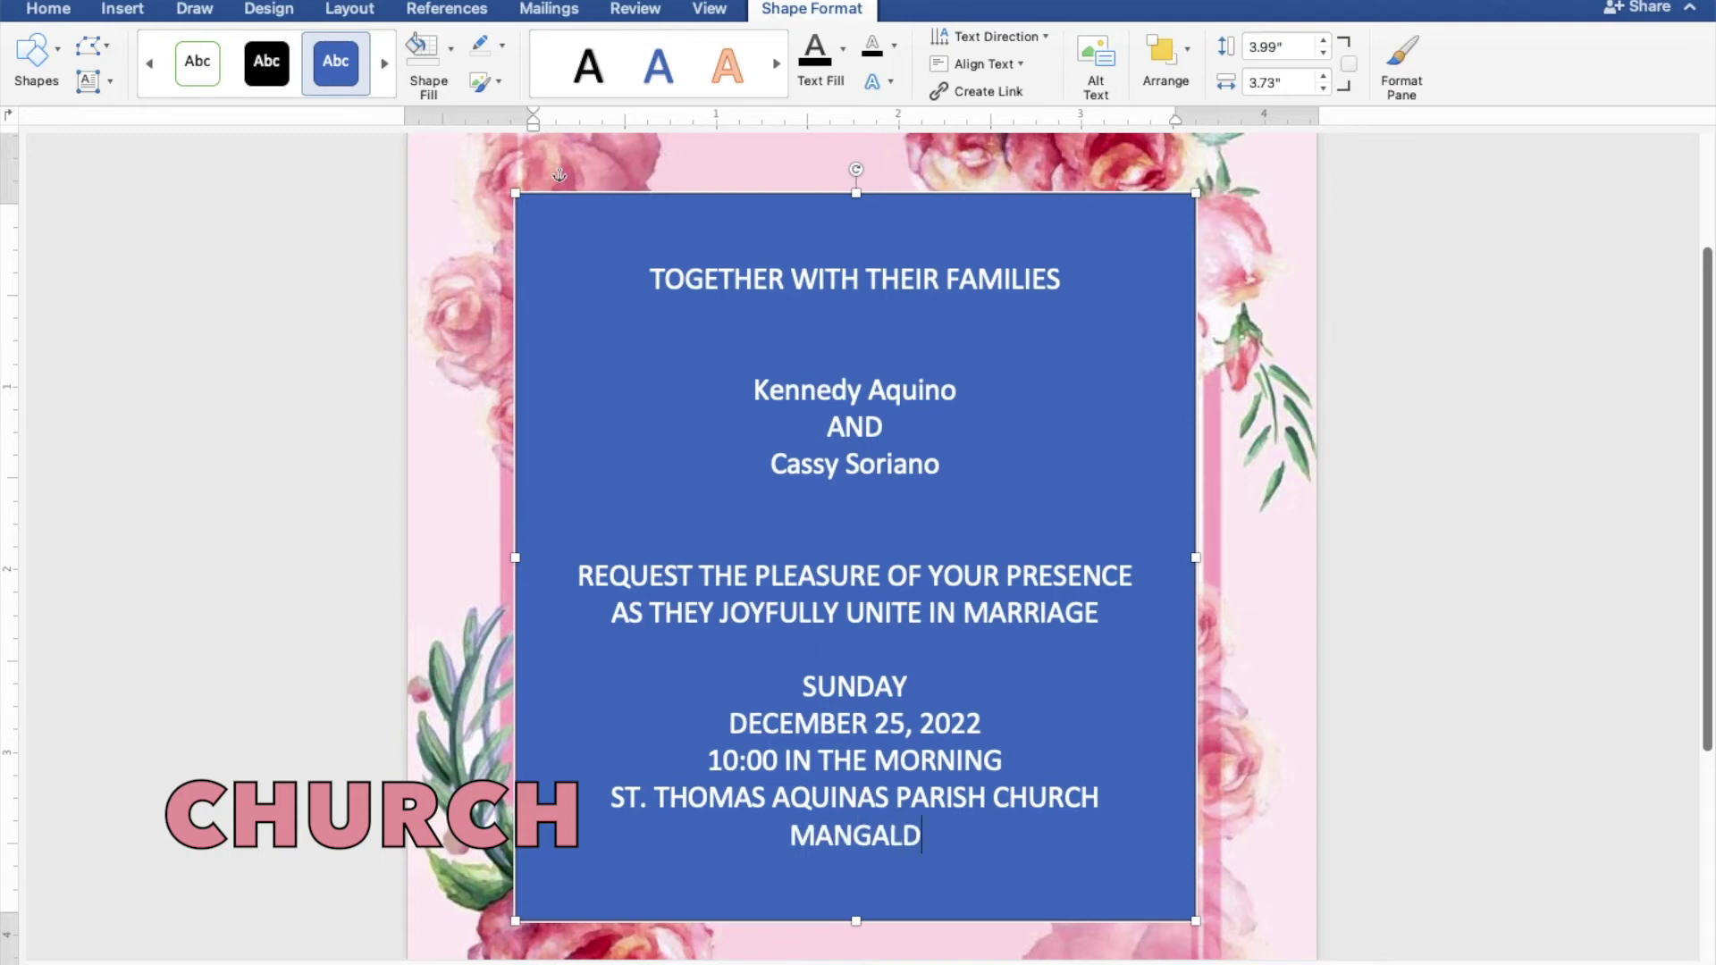
{"action": "type", "text": "AN, "}
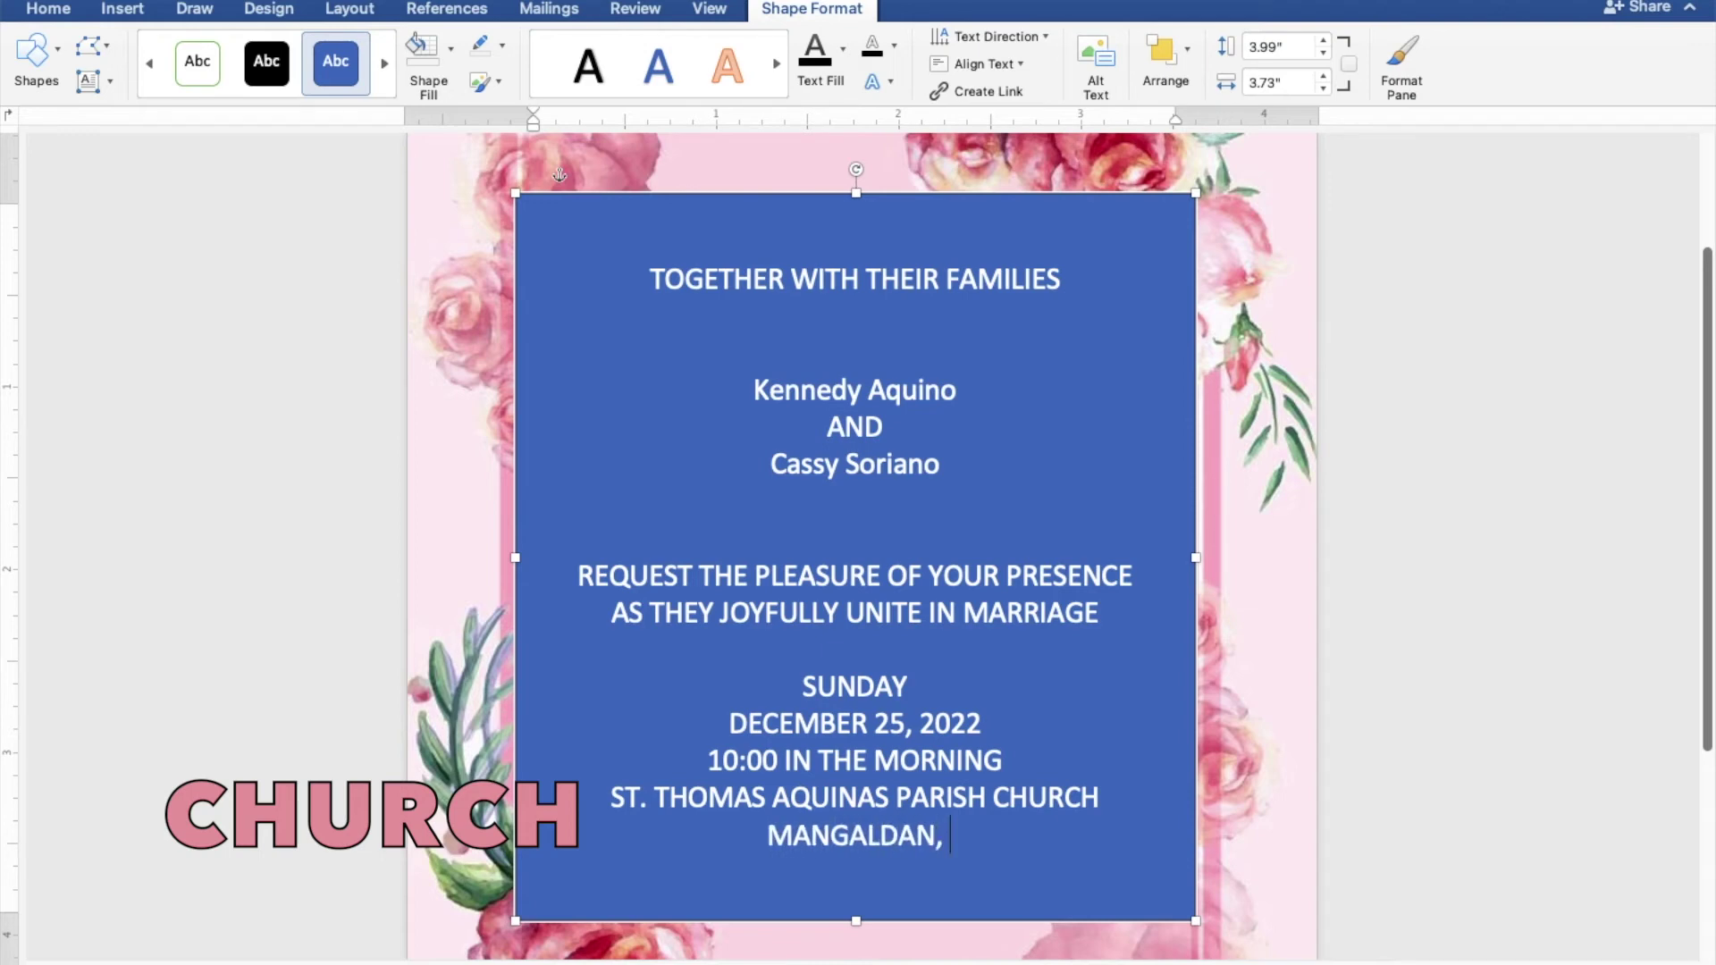
{"action": "type", "text": "PANGASINAN"}
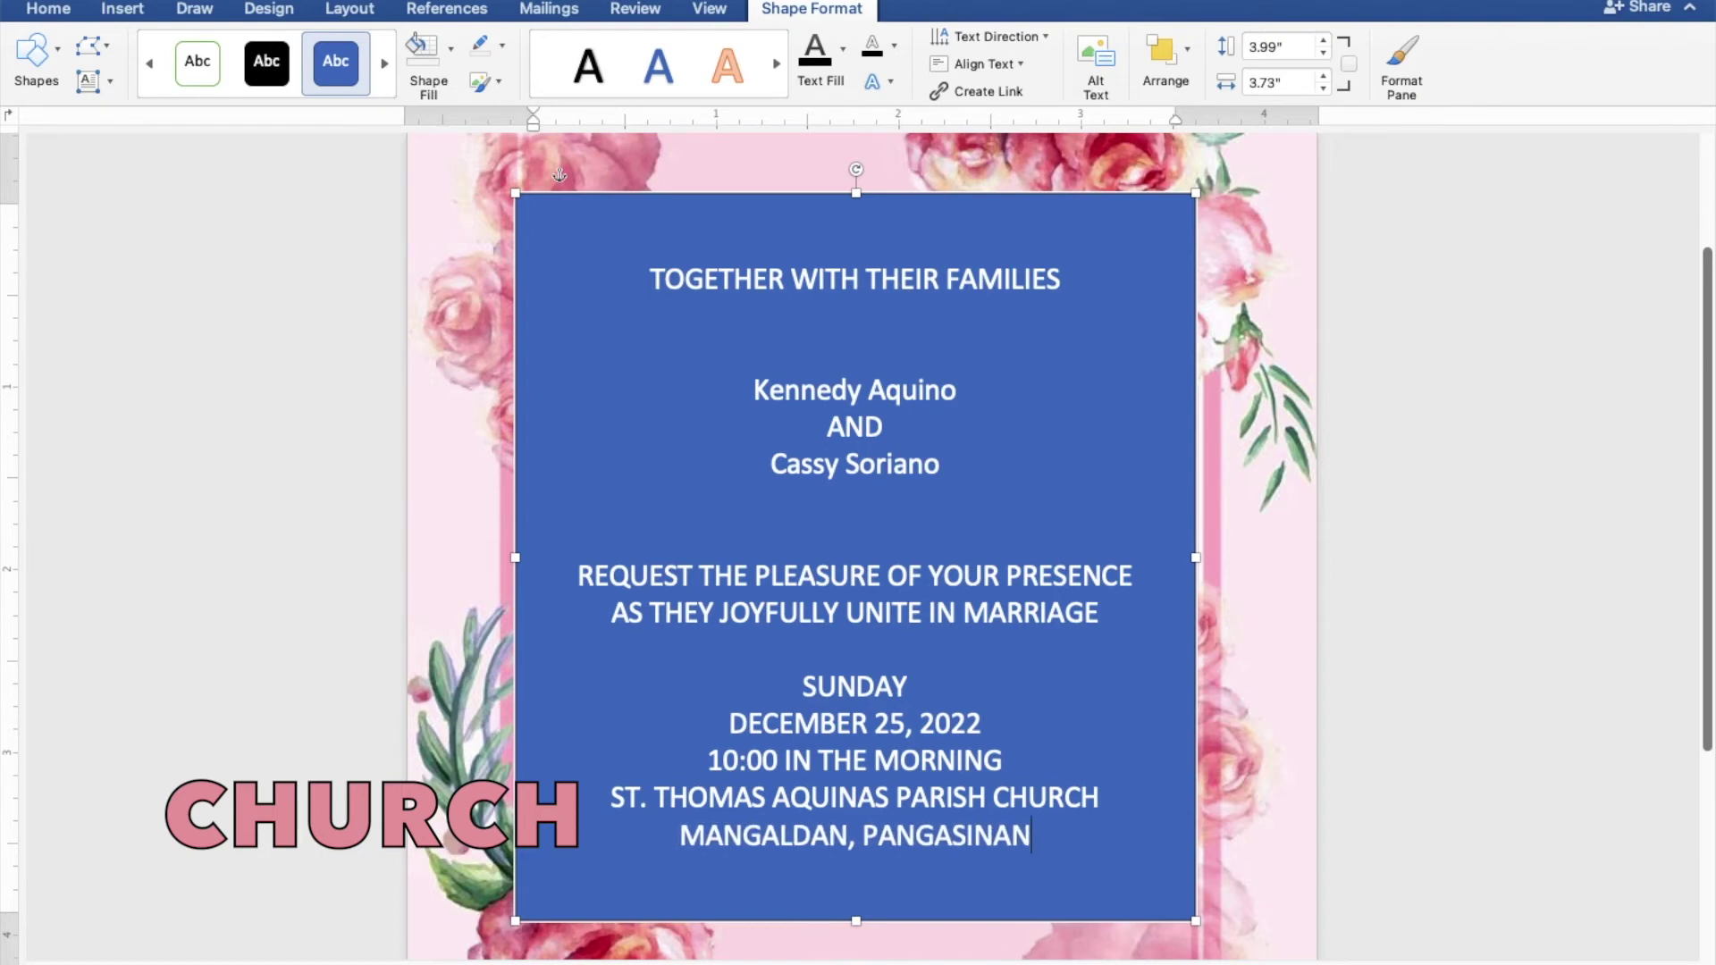
{"action": "key", "text": "Return"}
{"action": "key", "text": "Return"}
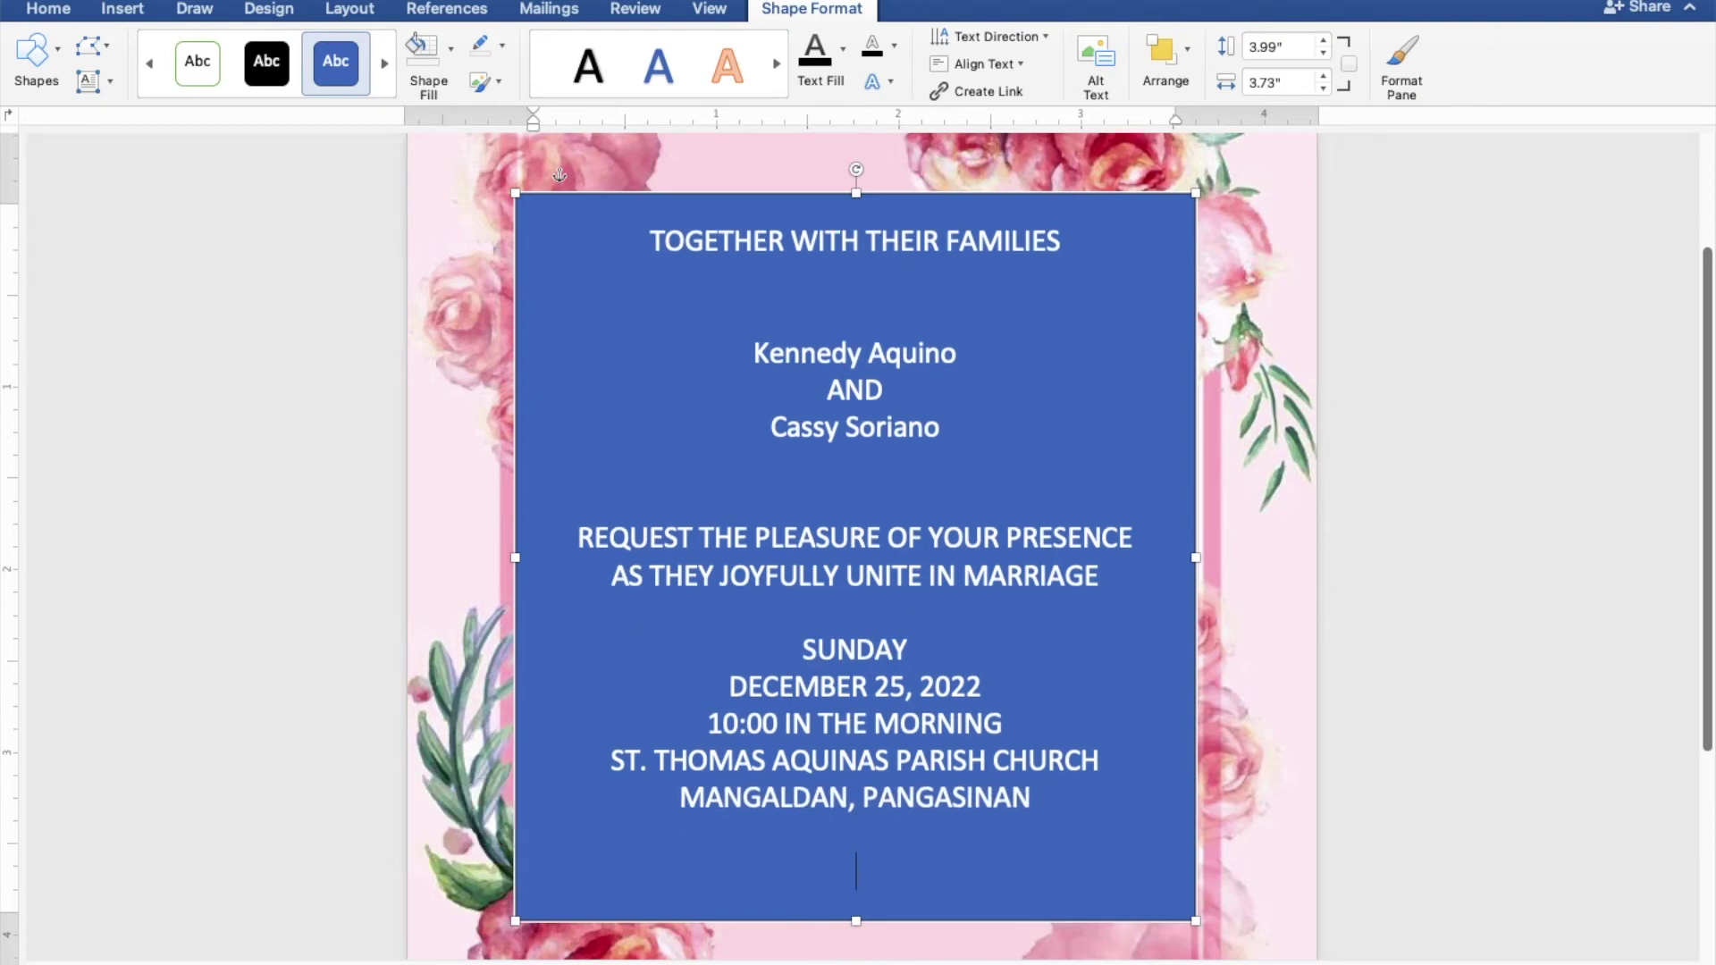
Type 'Reception to follow' after one more blank line at the bottom
{"action": "key", "text": "Return"}
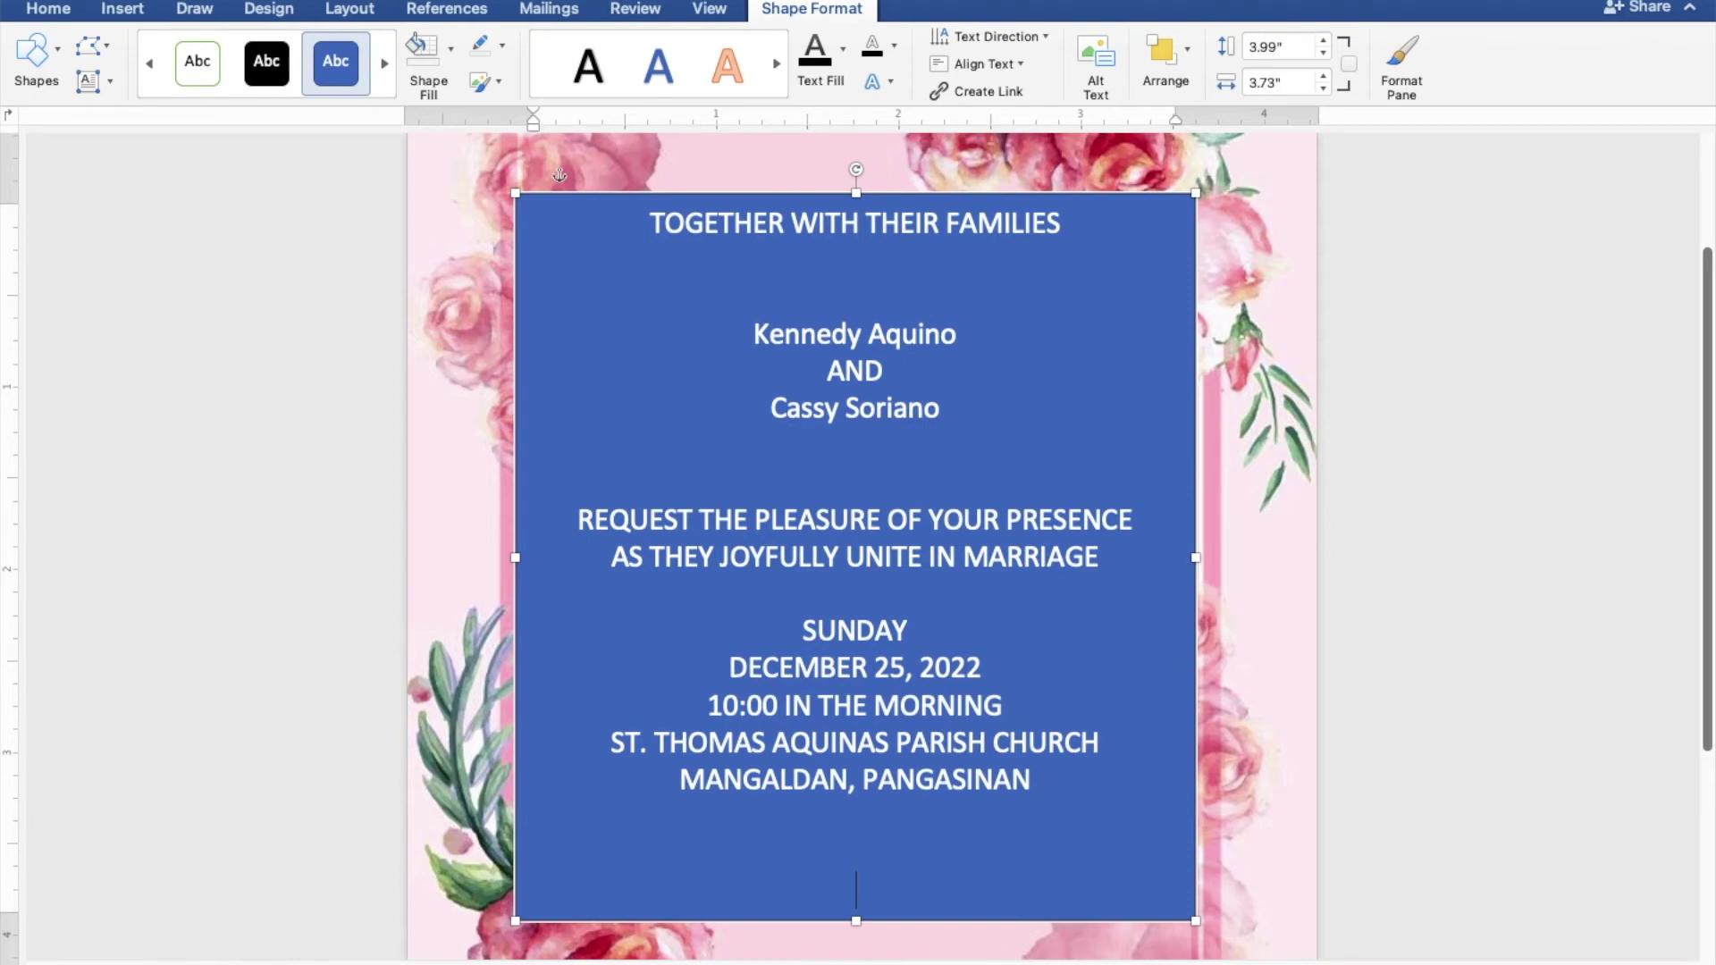
{"action": "type", "text": "Reception "}
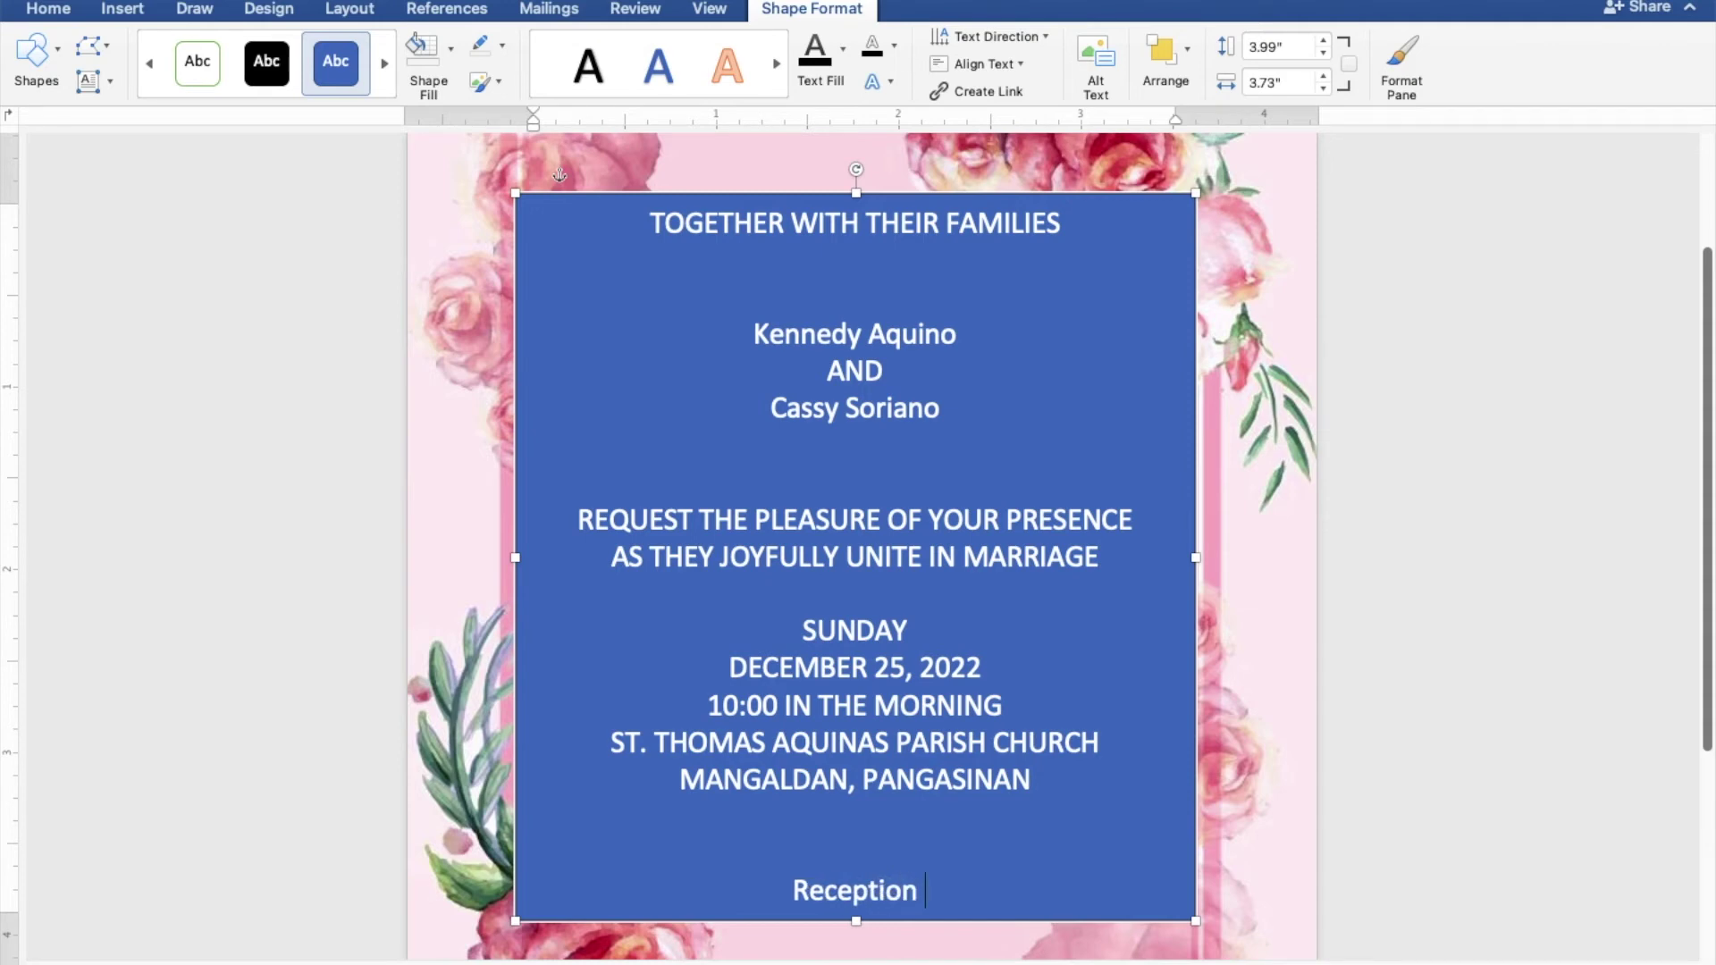
{"action": "type", "text": "to f"}
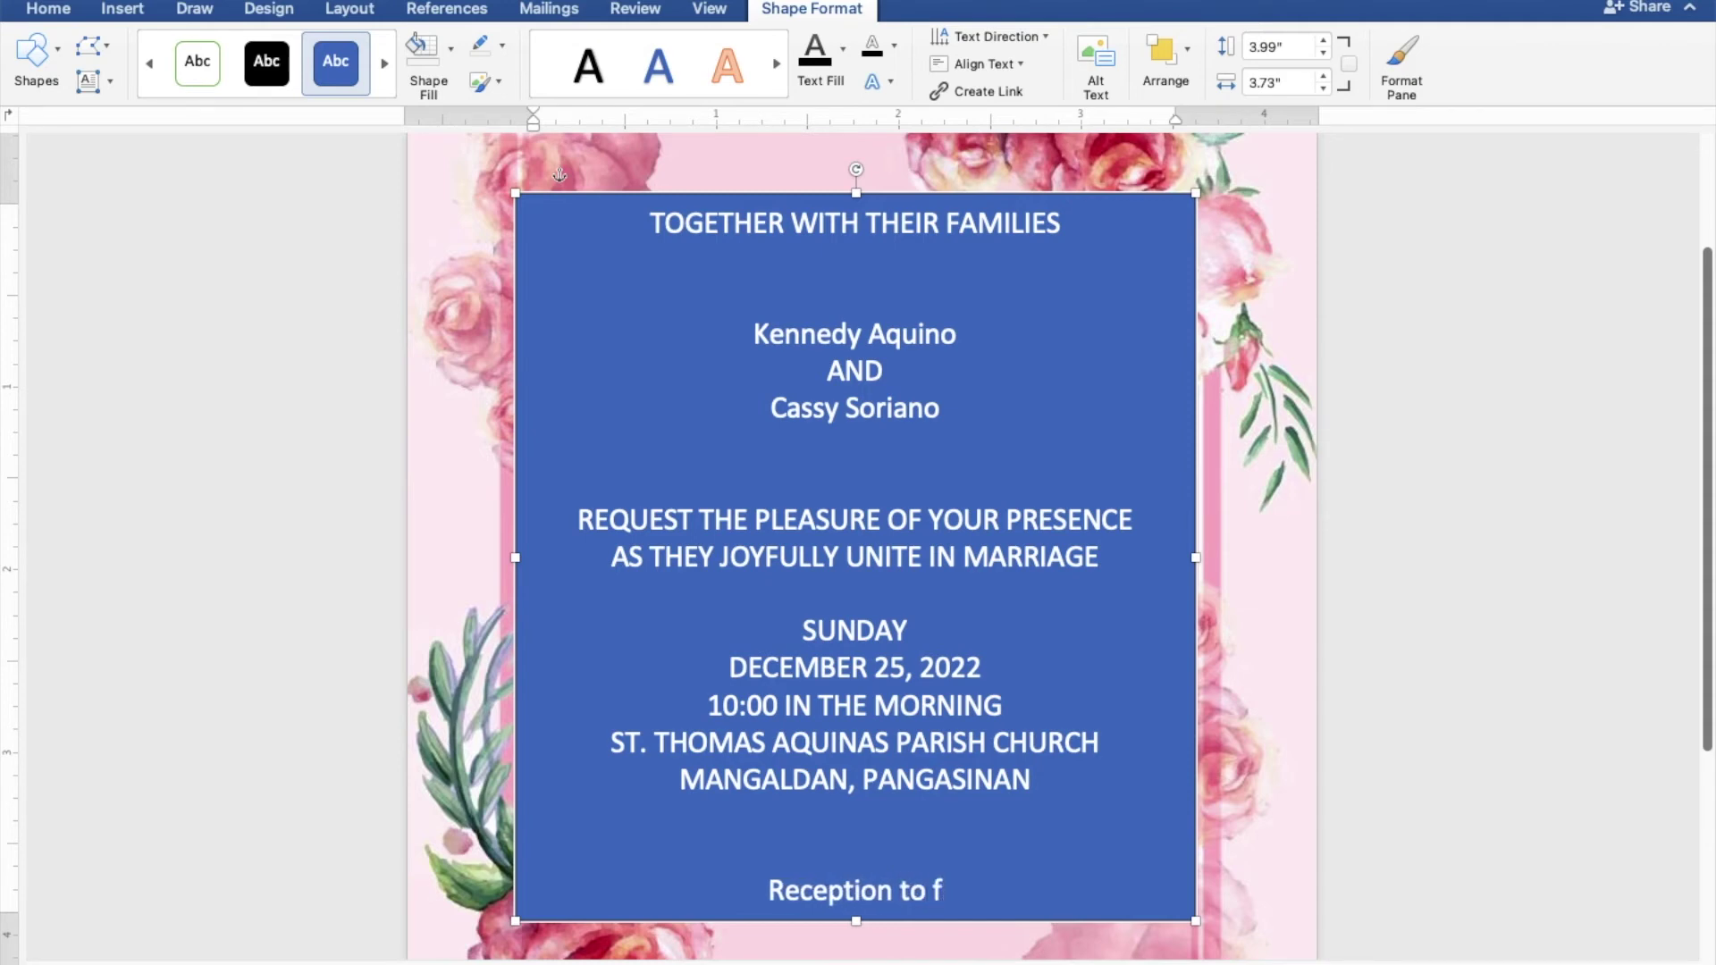
{"action": "type", "text": "ollow"}
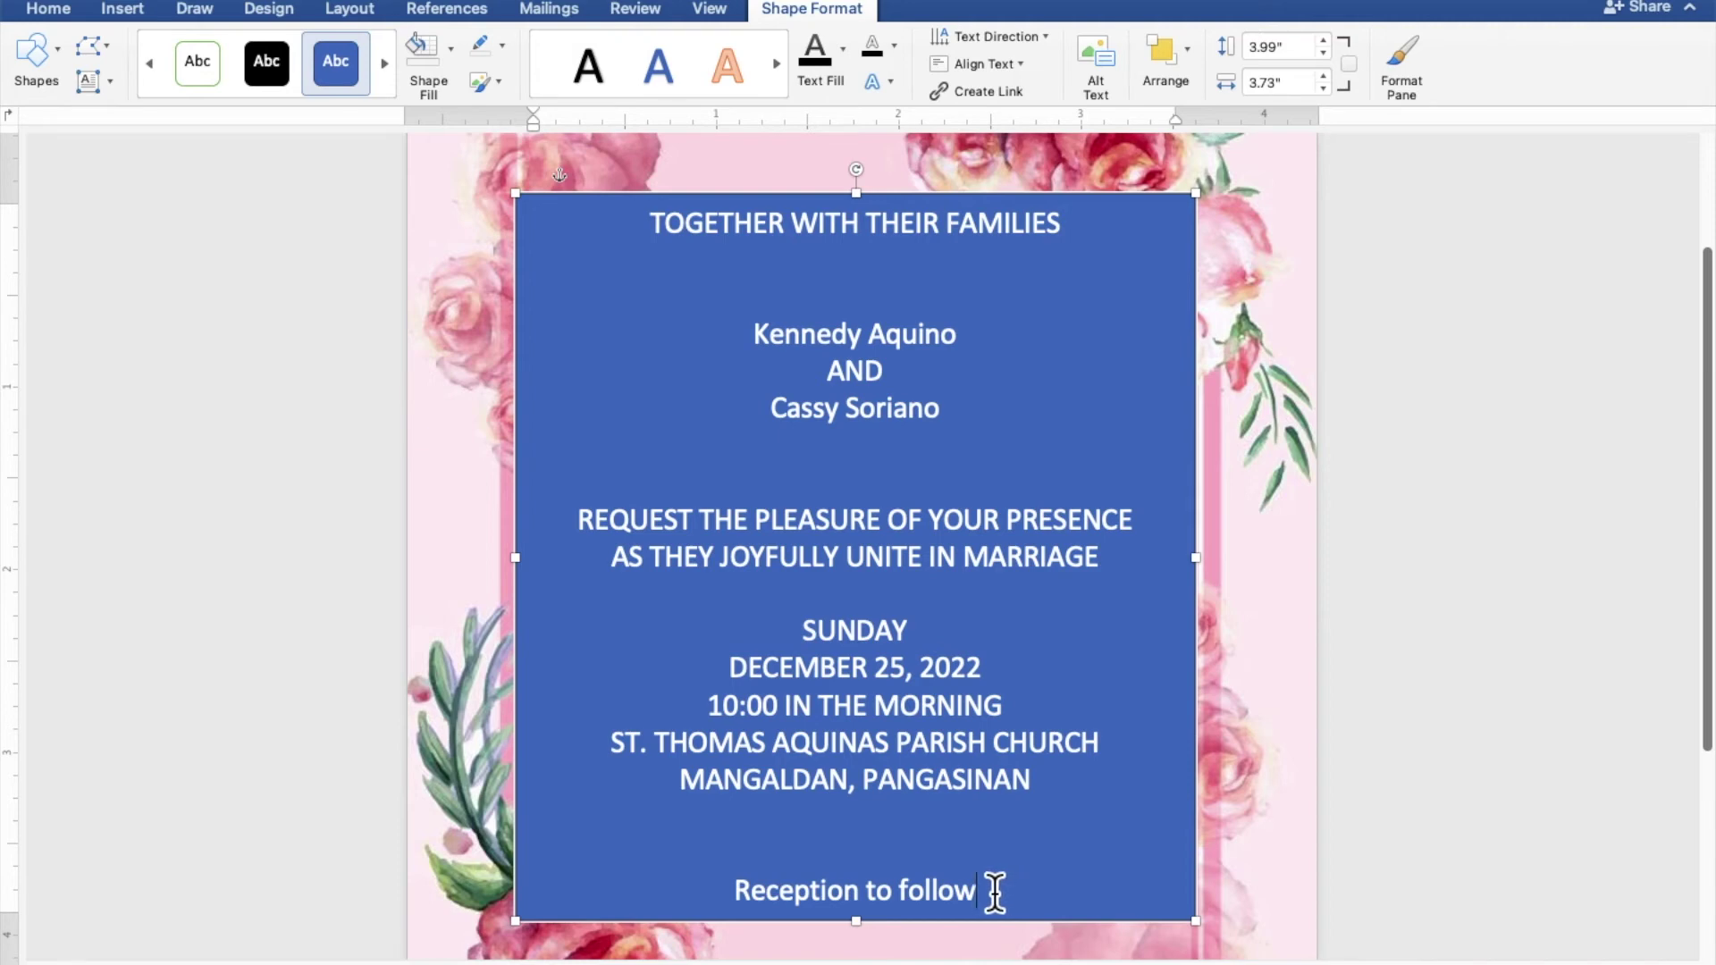
Select all the invitation text and give the text box No Fill and No Outline
{"action": "triple_click", "coordinate": [970, 880]}
{"action": "left_click_drag", "start_coordinate": [970, 880], "coordinate": [651, 249]}
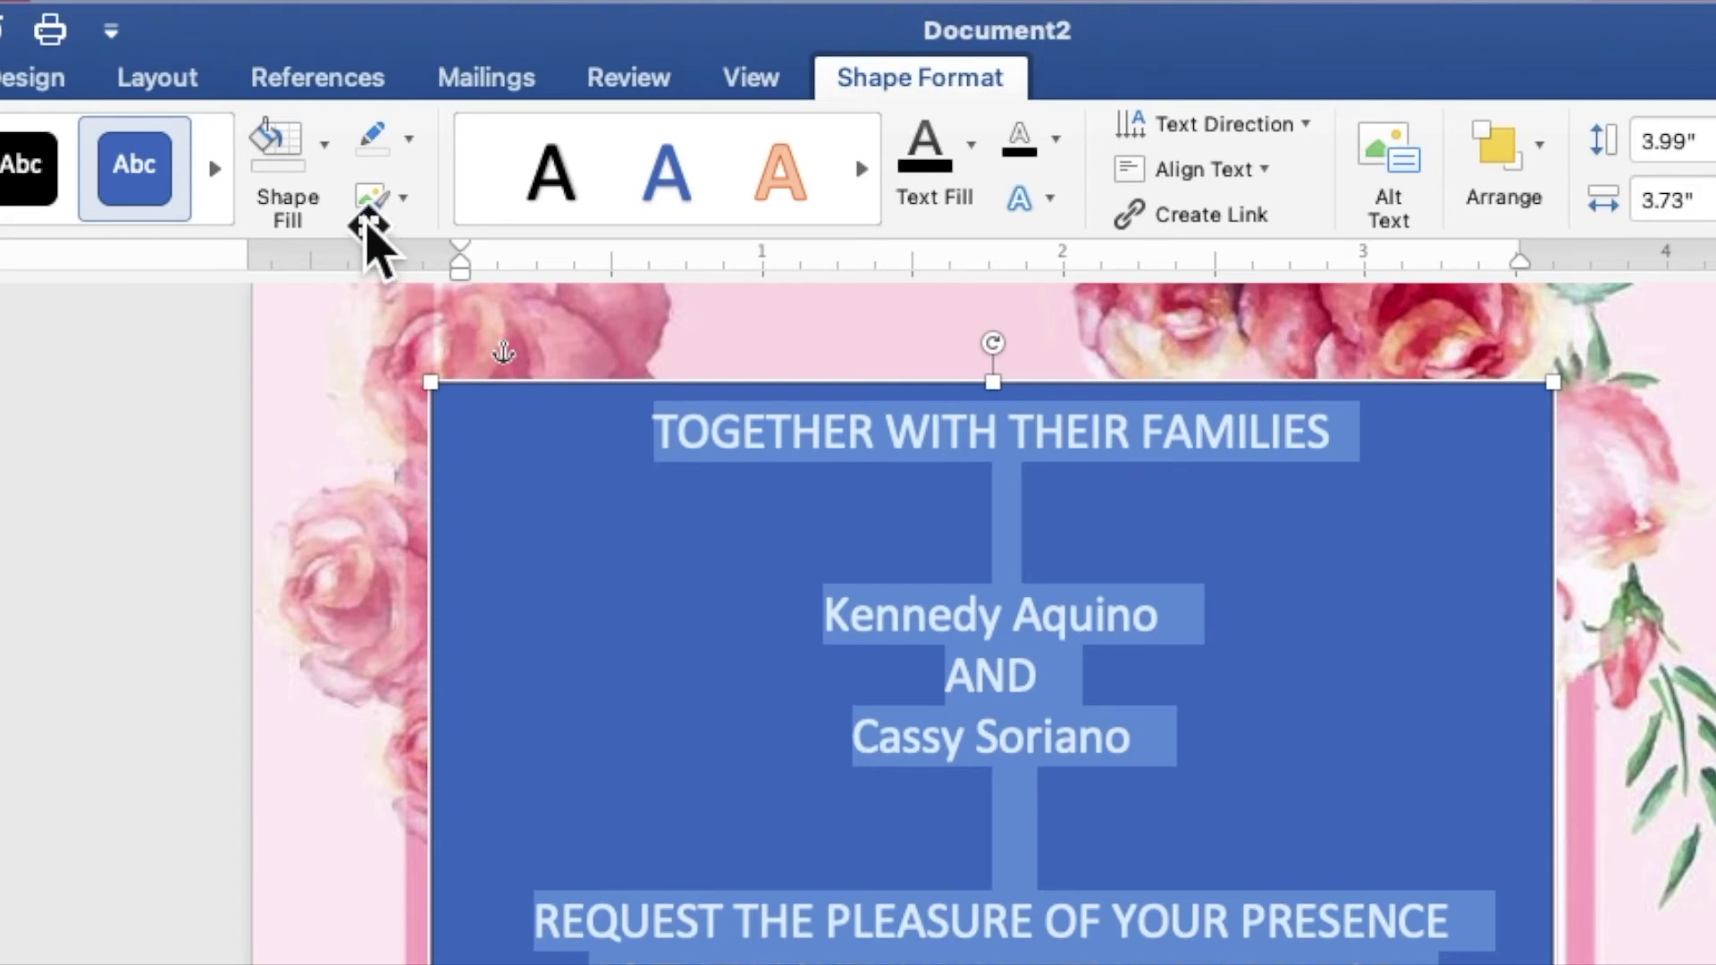
{"action": "left_click", "coordinate": [451, 61]}
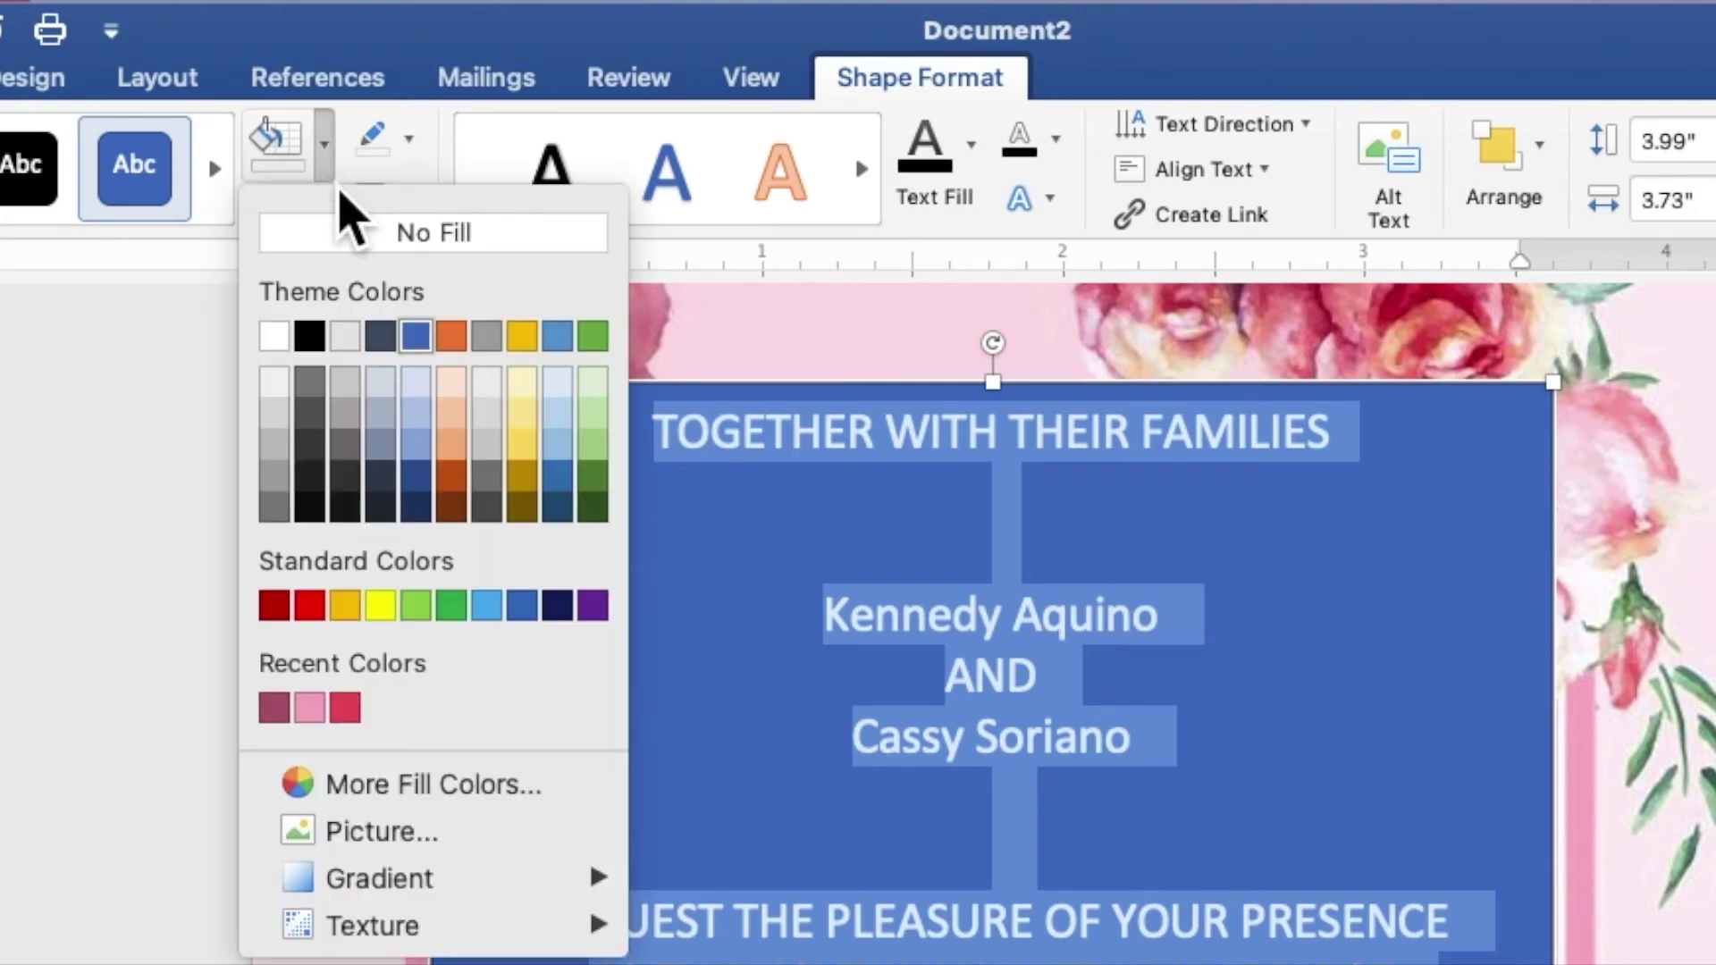
{"action": "left_click", "coordinate": [362, 246]}
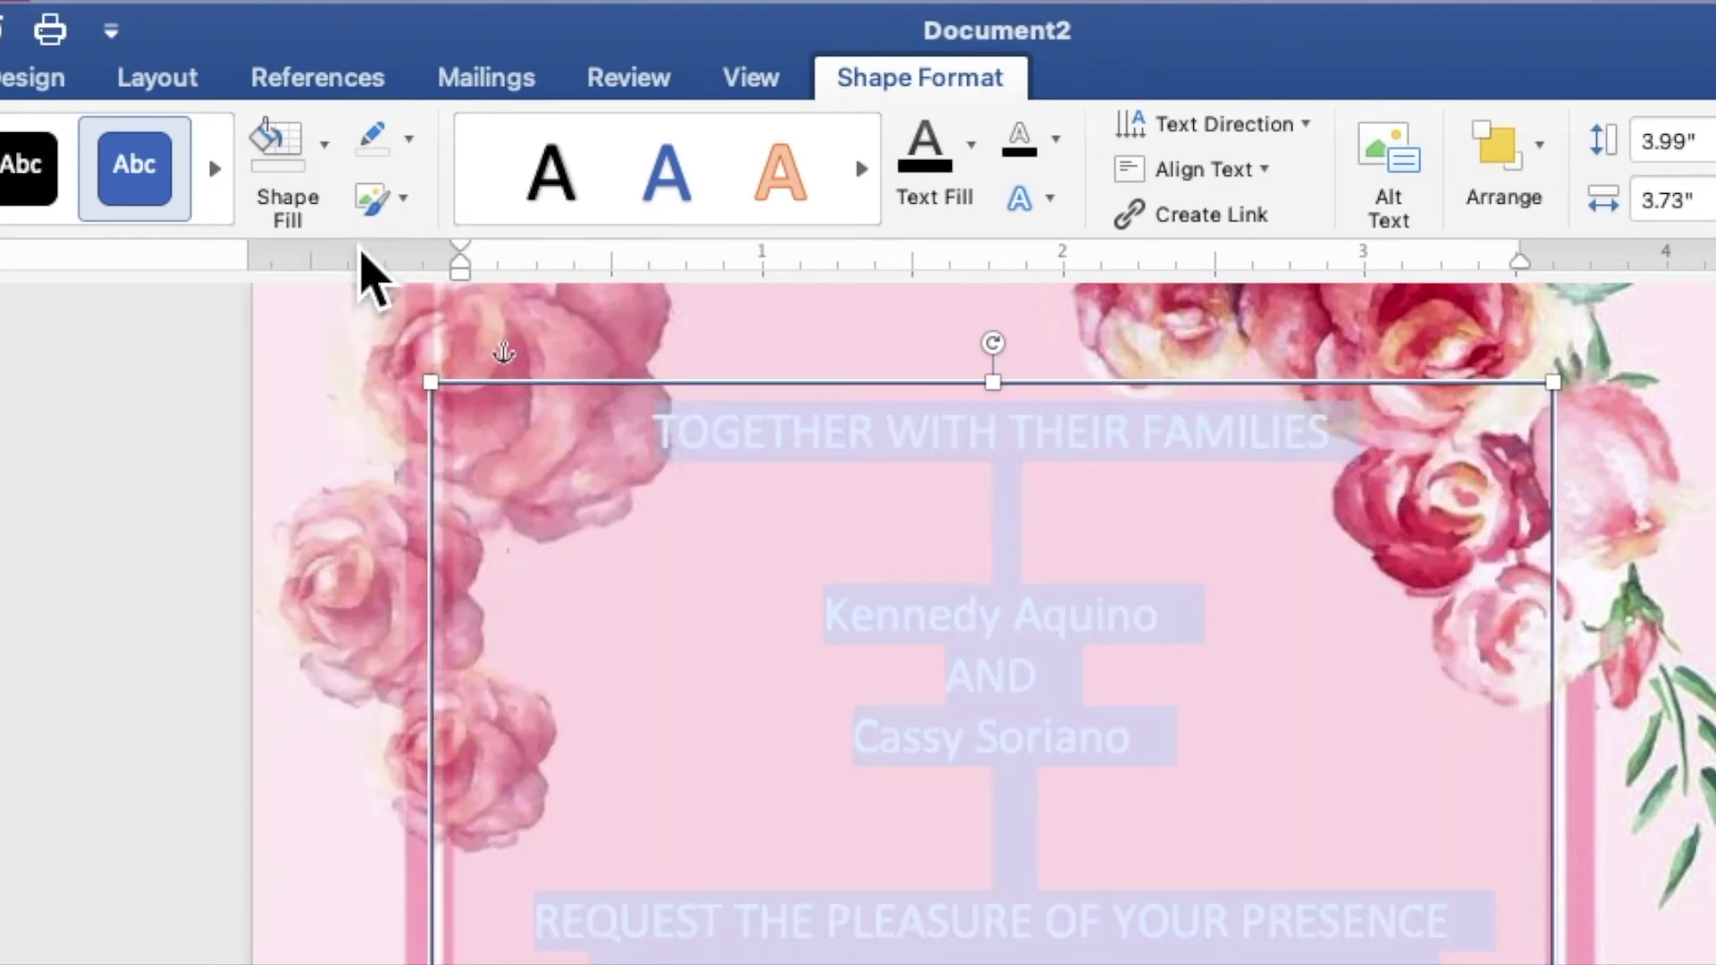
{"action": "left_click", "coordinate": [409, 139]}
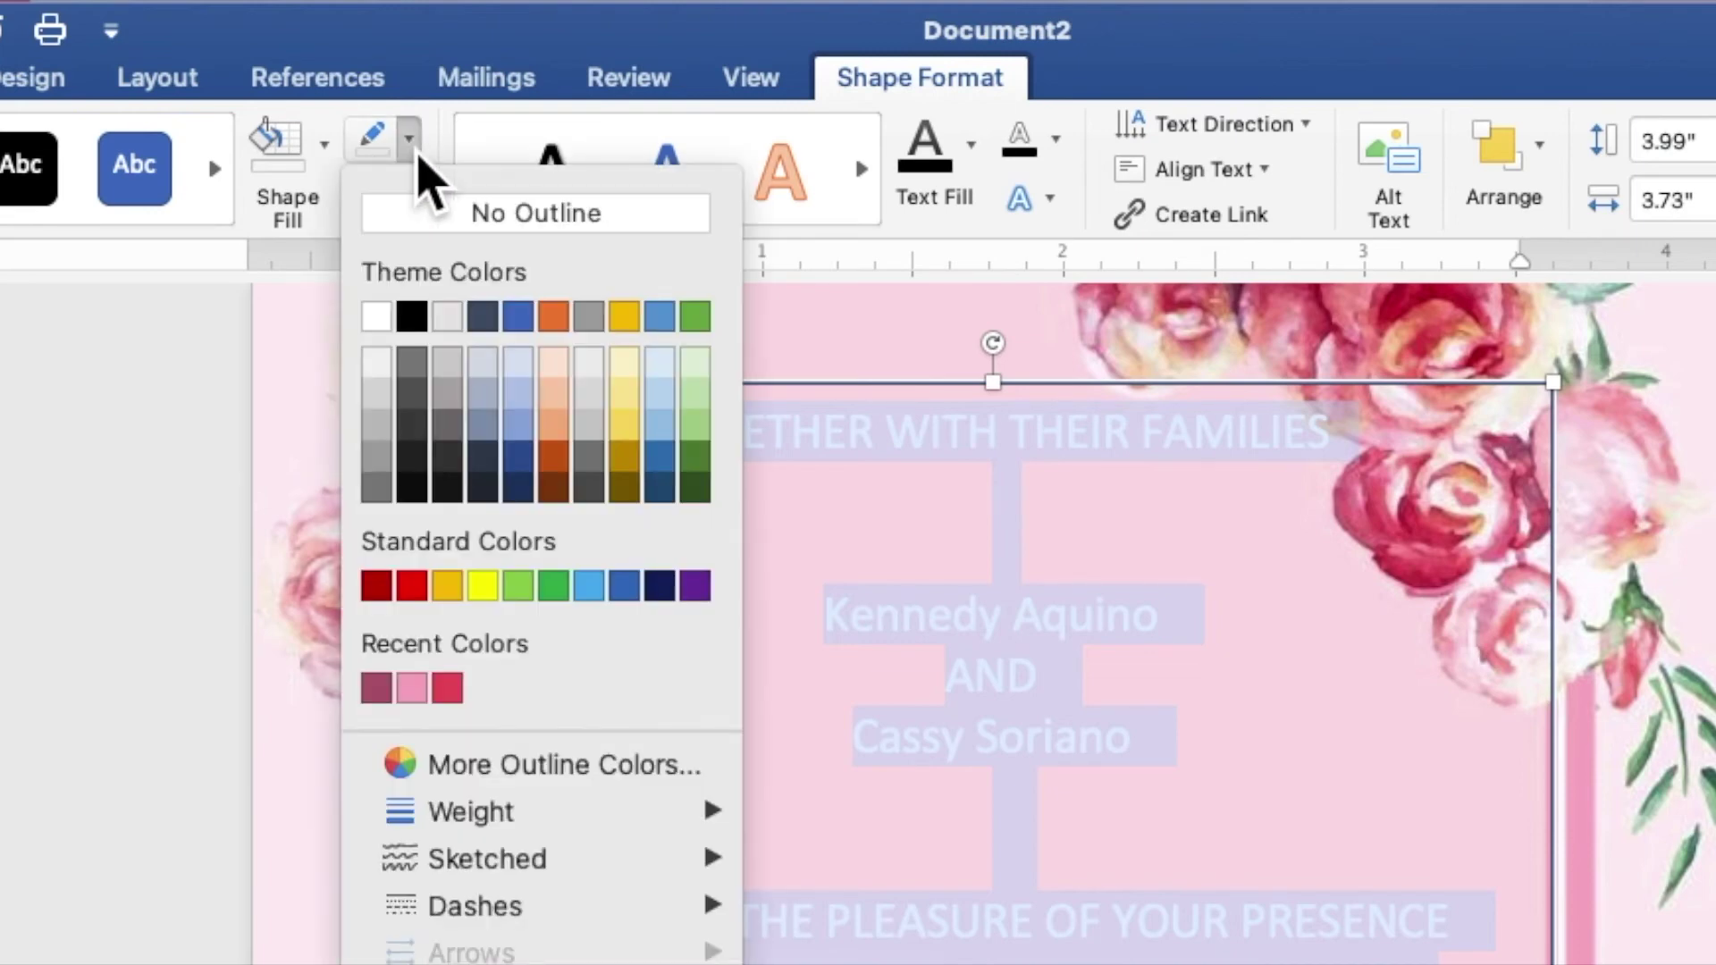
{"action": "left_click", "coordinate": [437, 243]}
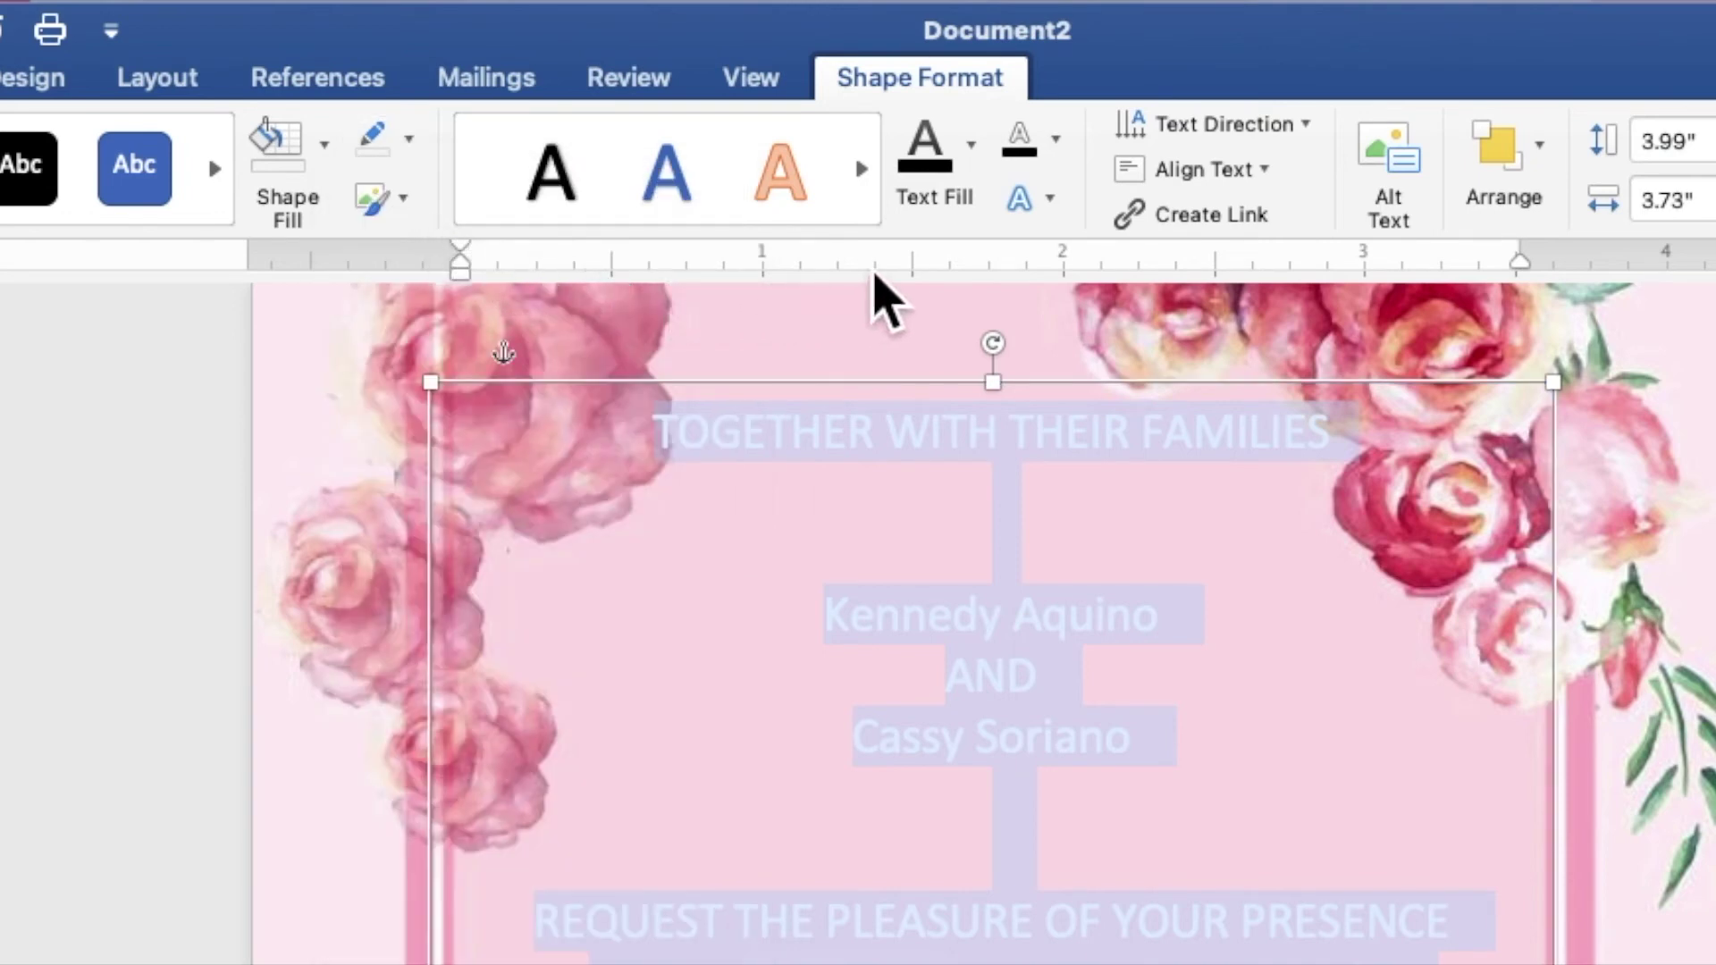
Set the invitation text's fill colour to dark grey
{"action": "left_click", "coordinate": [976, 175]}
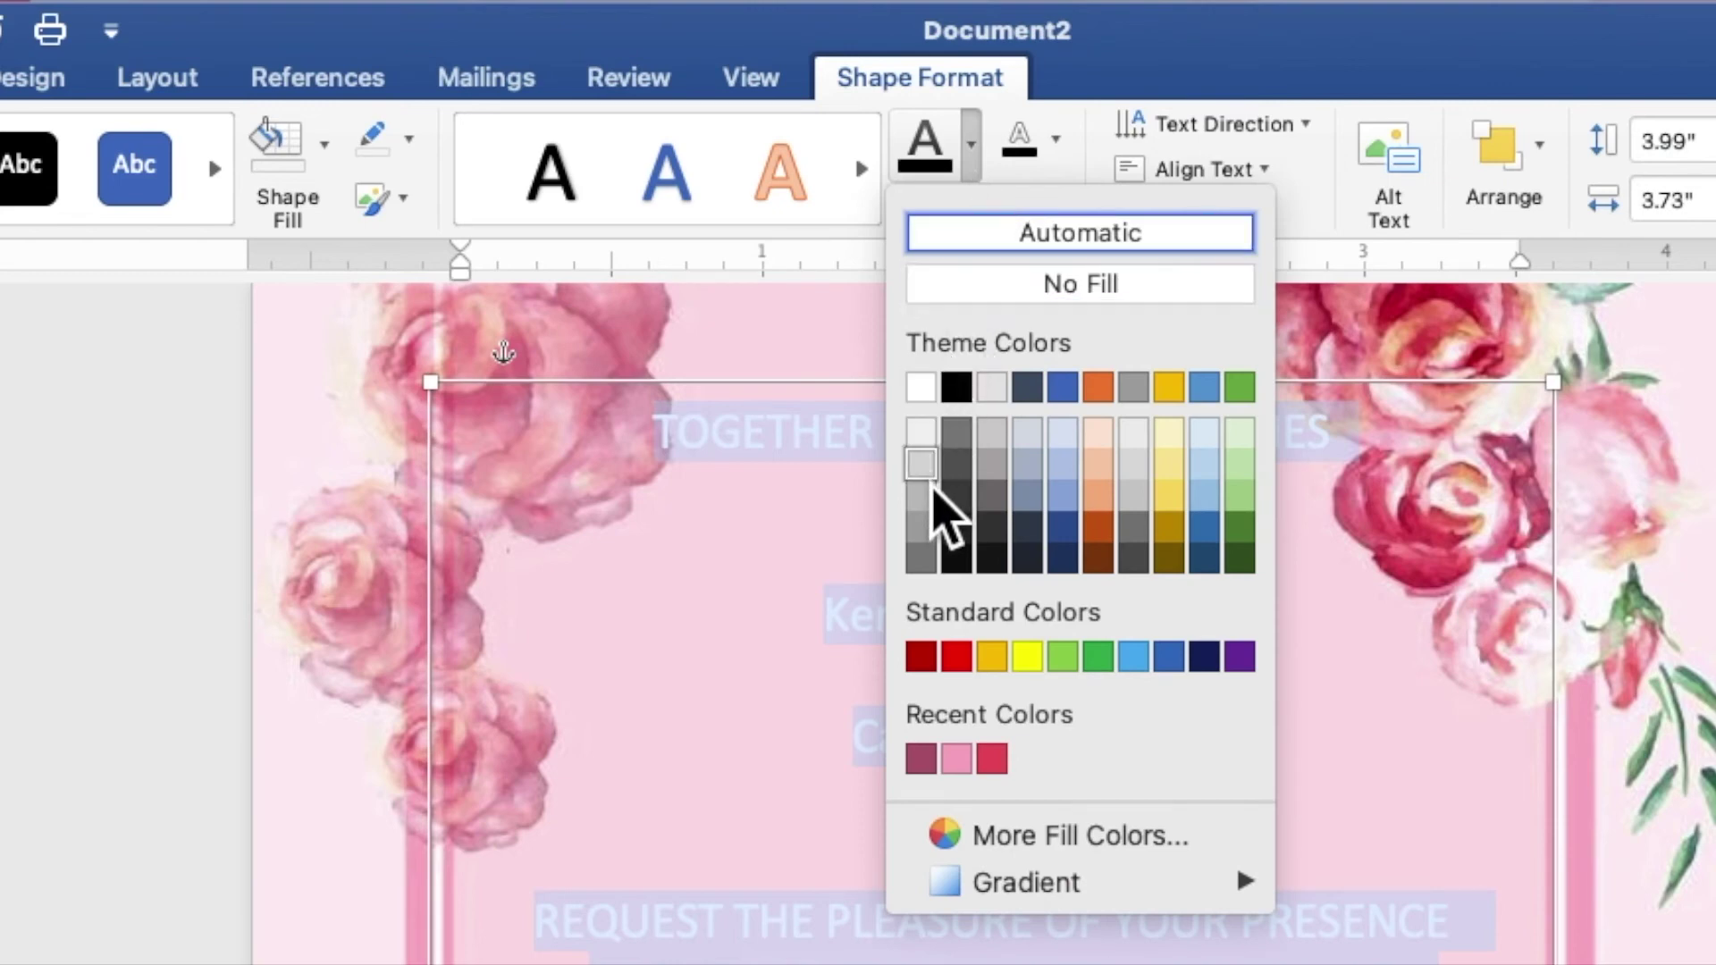
{"action": "left_click", "coordinate": [926, 565]}
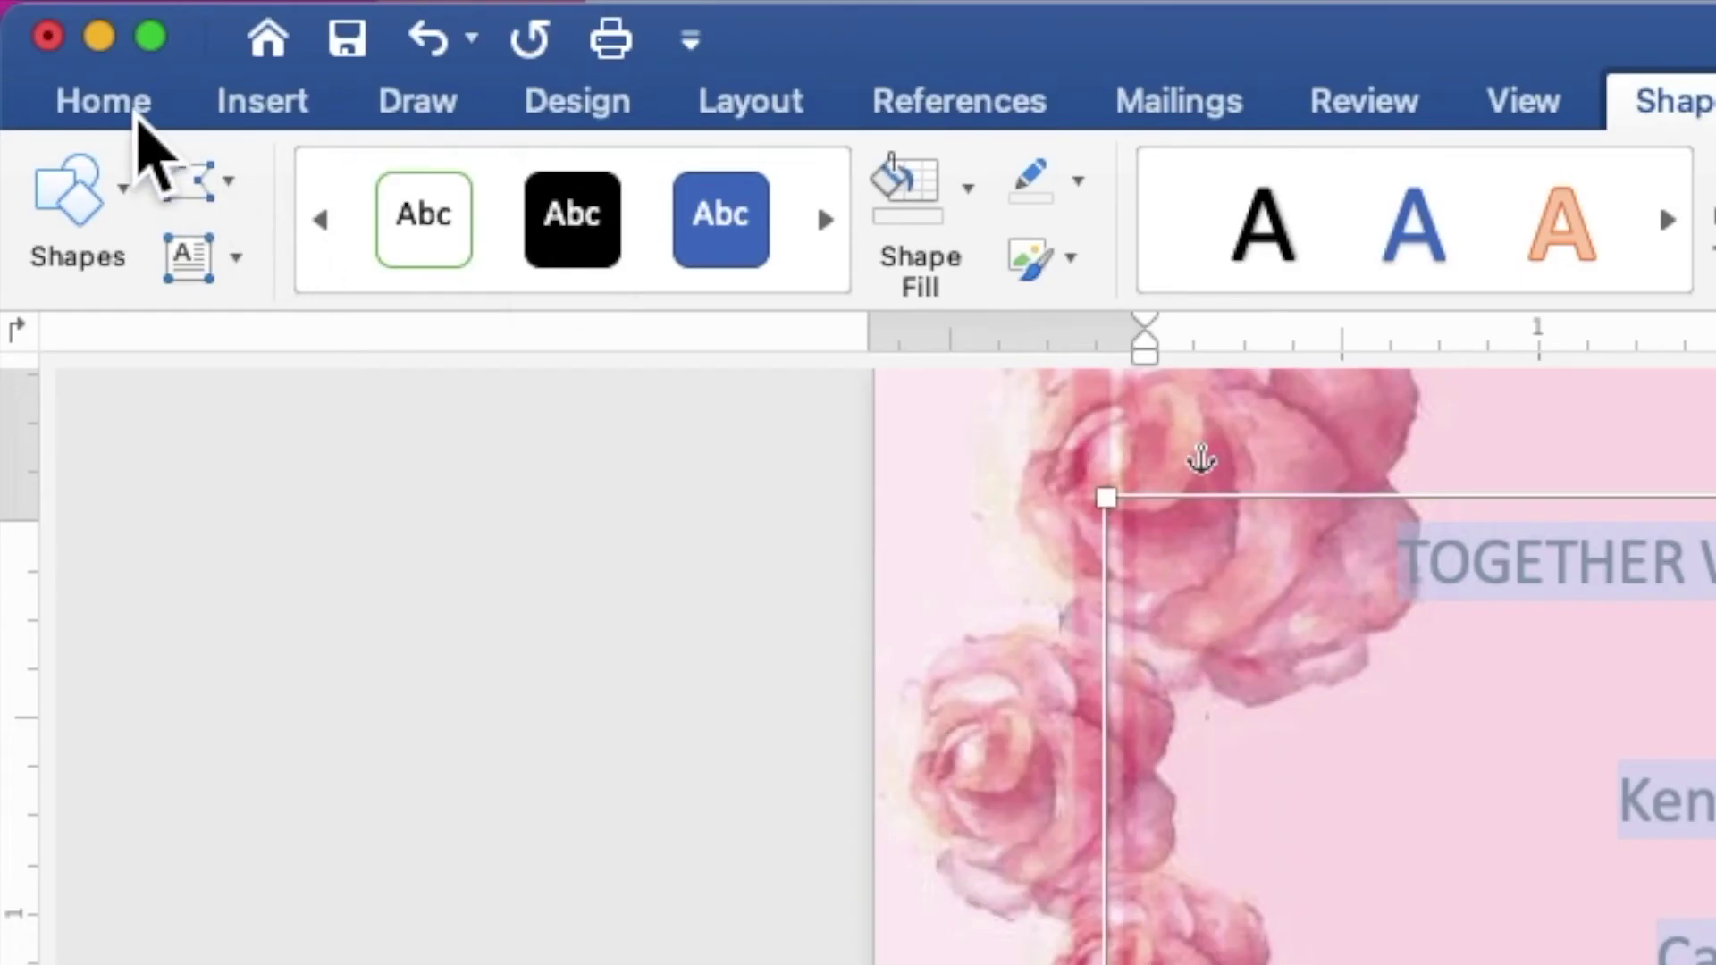
{"action": "left_click", "coordinate": [134, 112]}
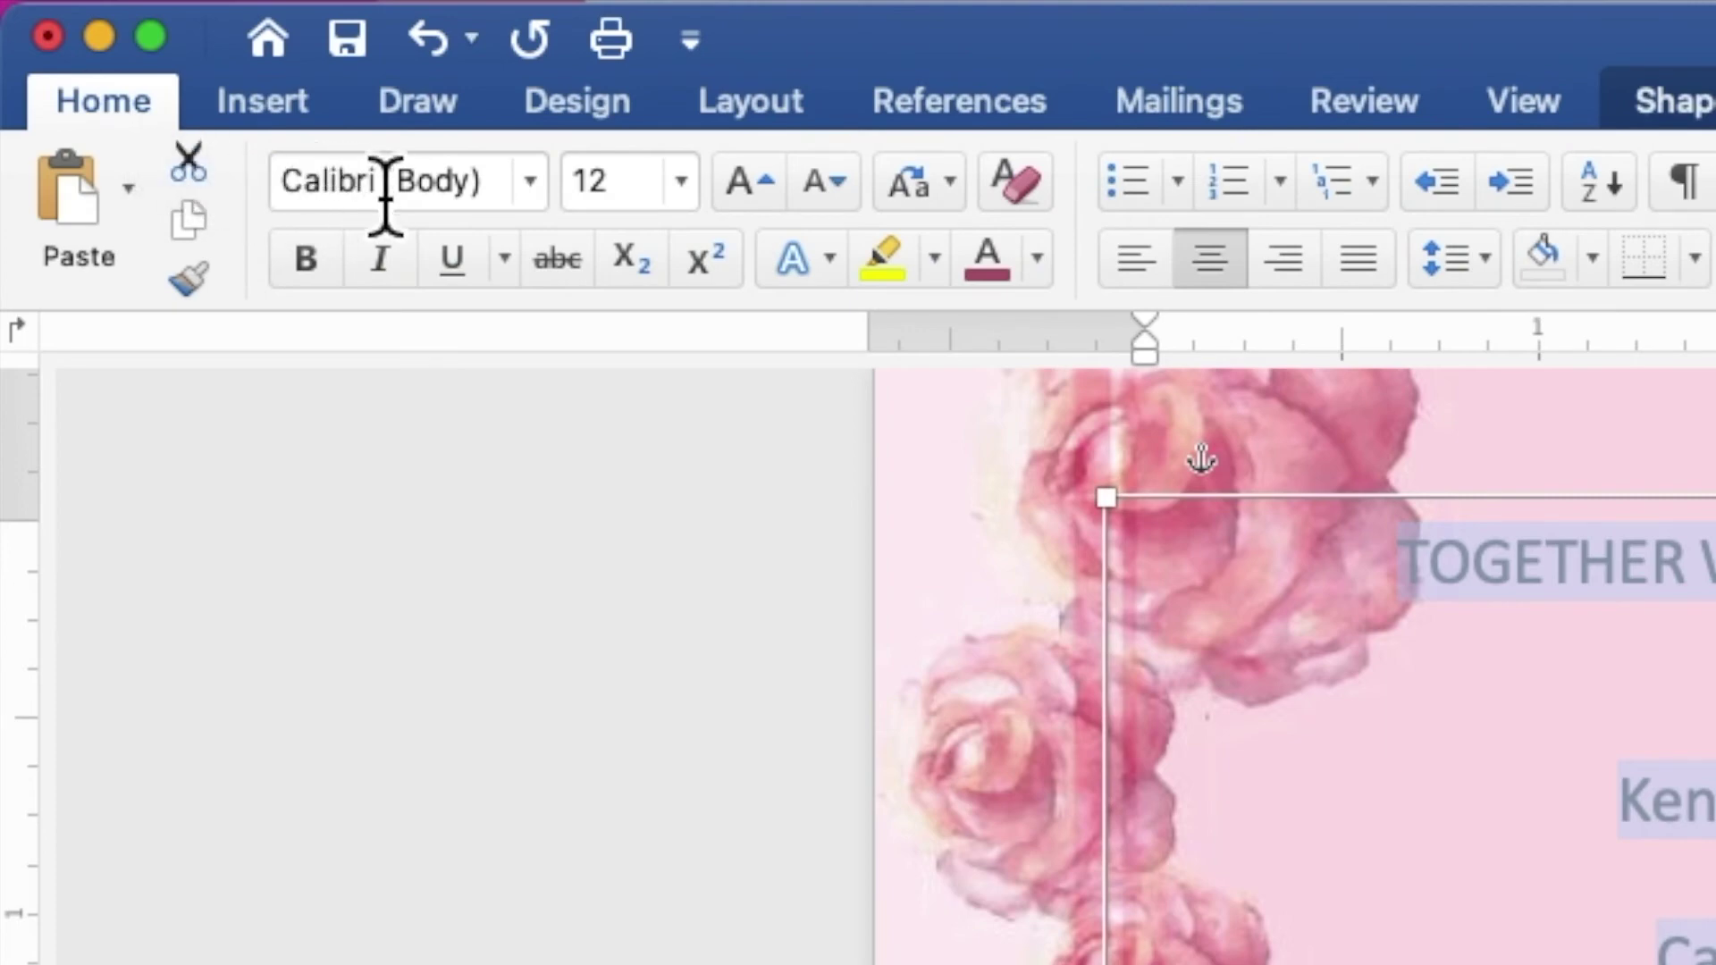
Set the invitation wording to Baskerville at size 8
{"action": "left_click", "coordinate": [543, 181]}
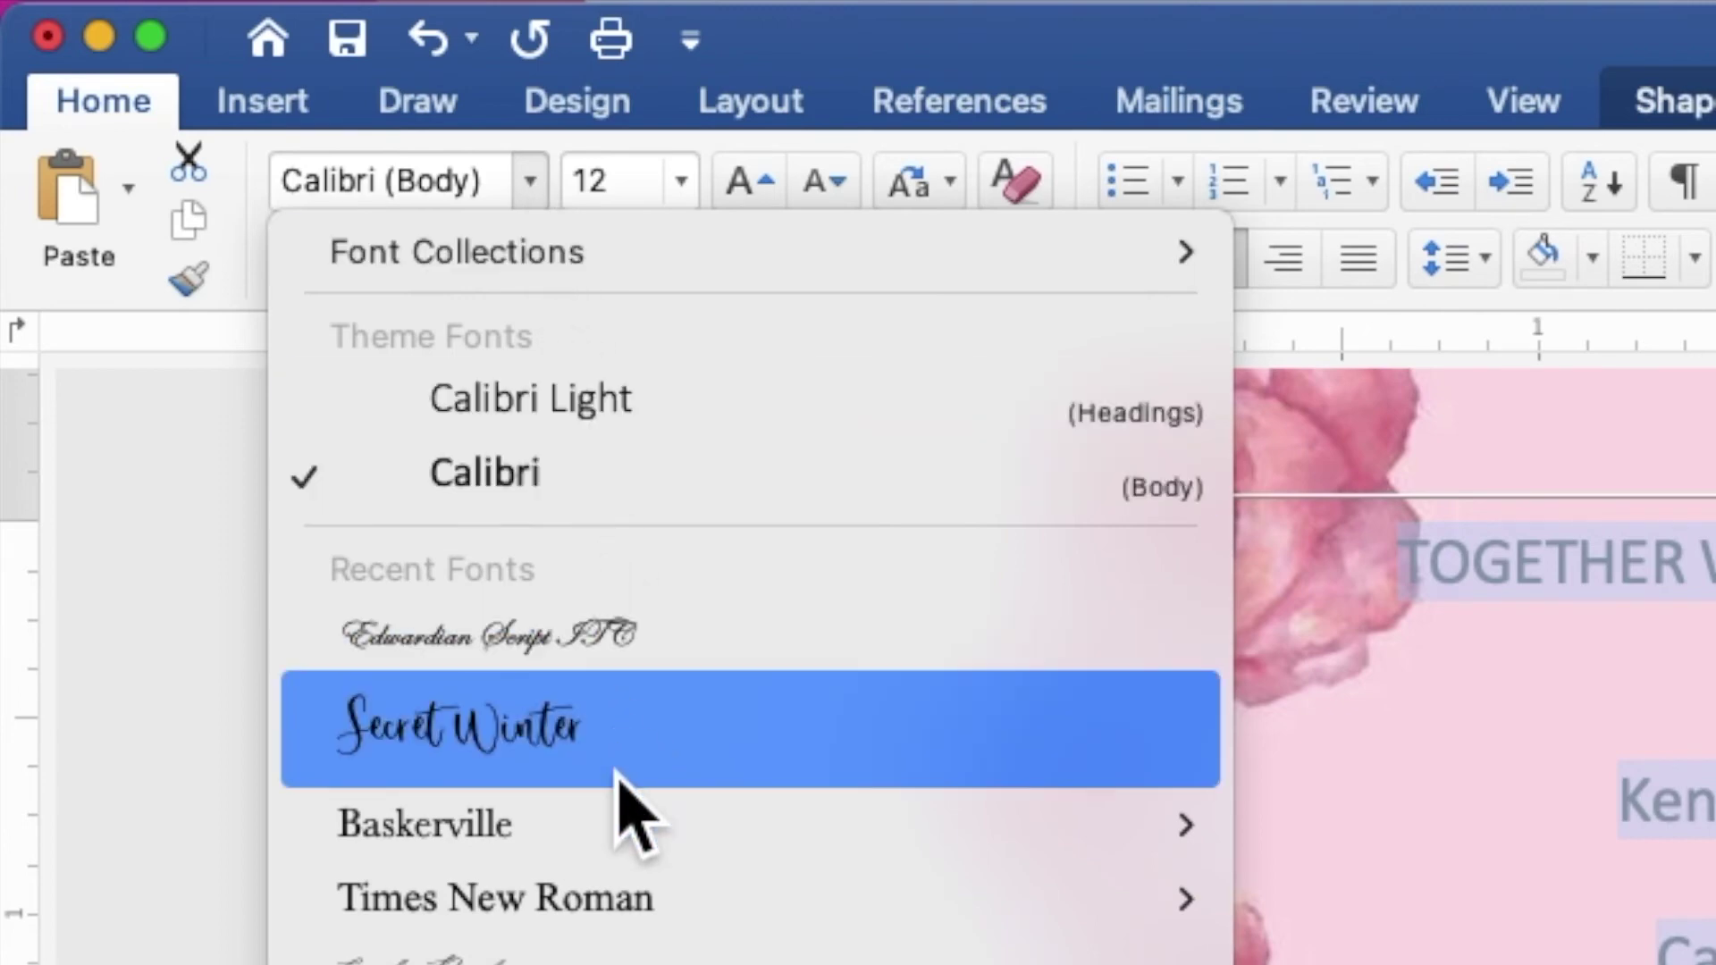
{"action": "mouse_move", "coordinate": [613, 826]}
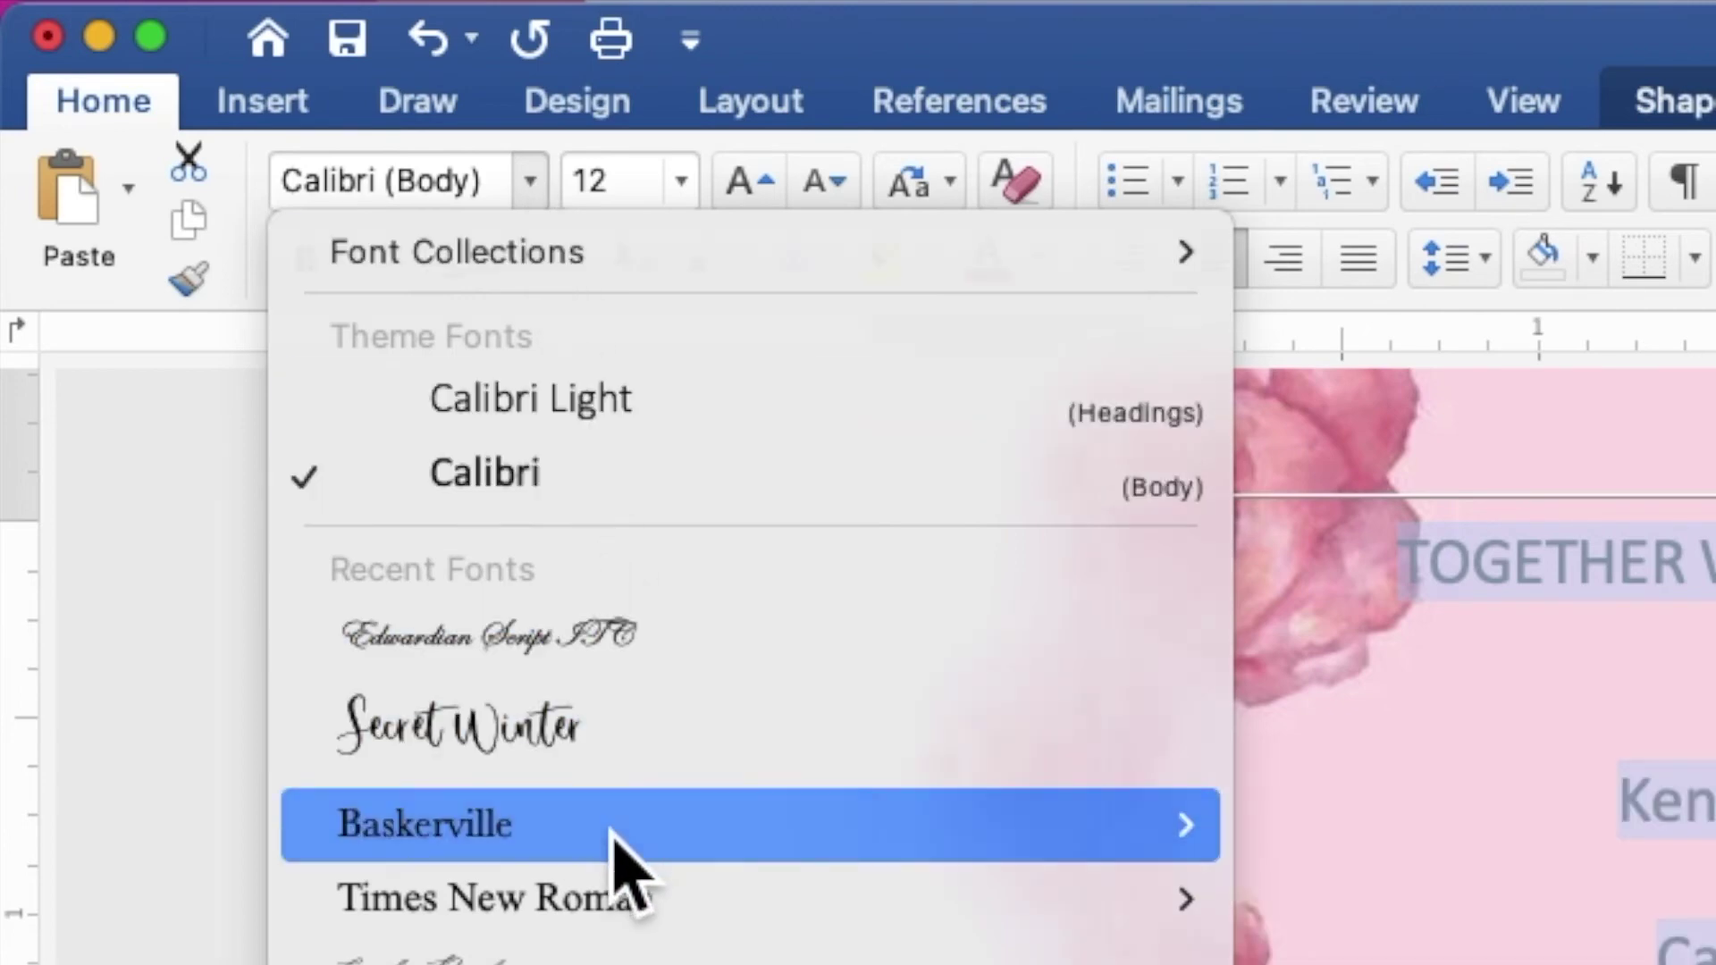
{"action": "left_click", "coordinate": [613, 836]}
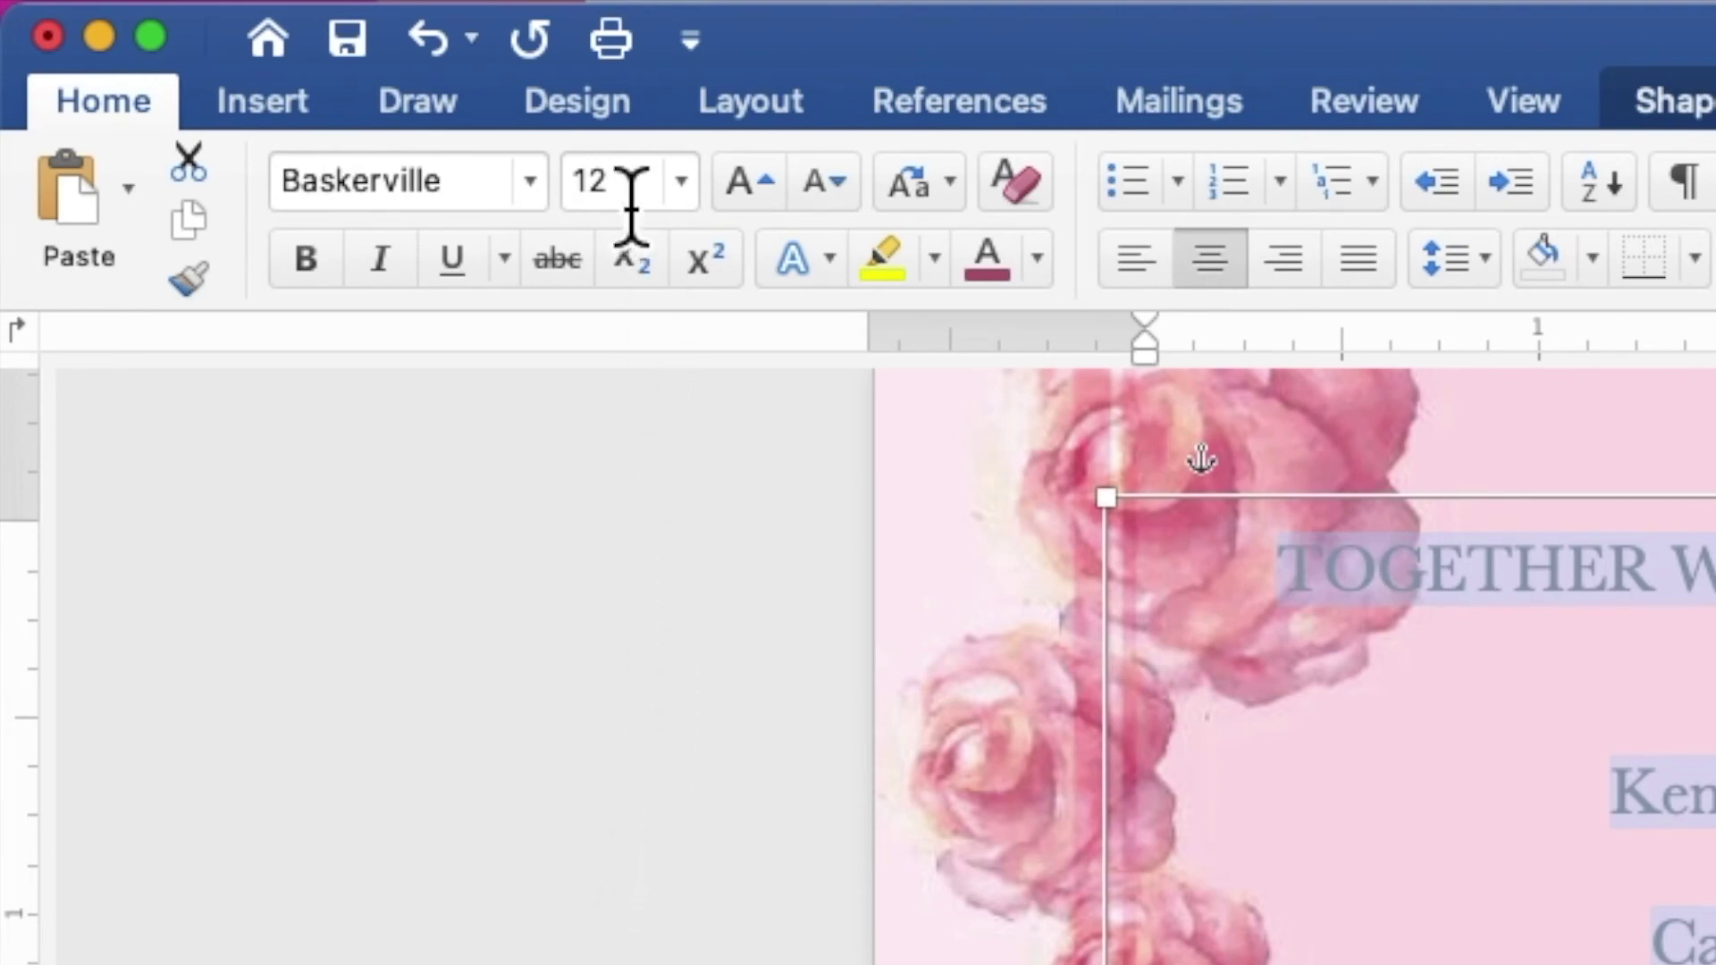
{"action": "left_click", "coordinate": [572, 181]}
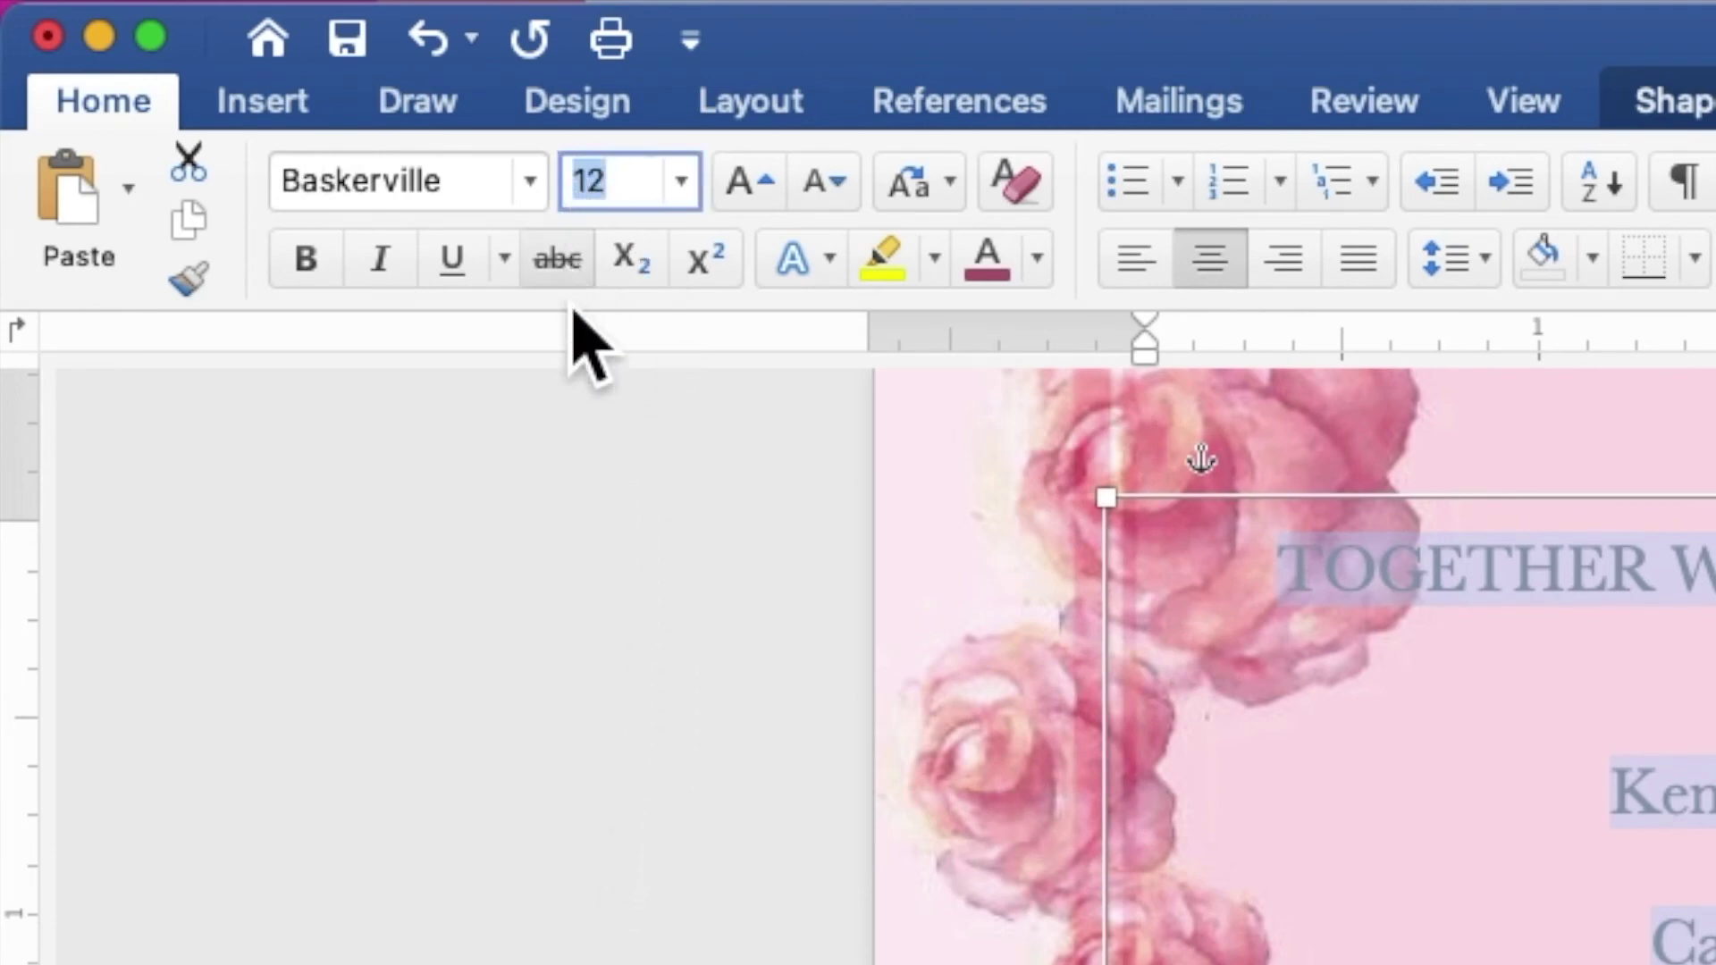
{"action": "type", "text": "8"}
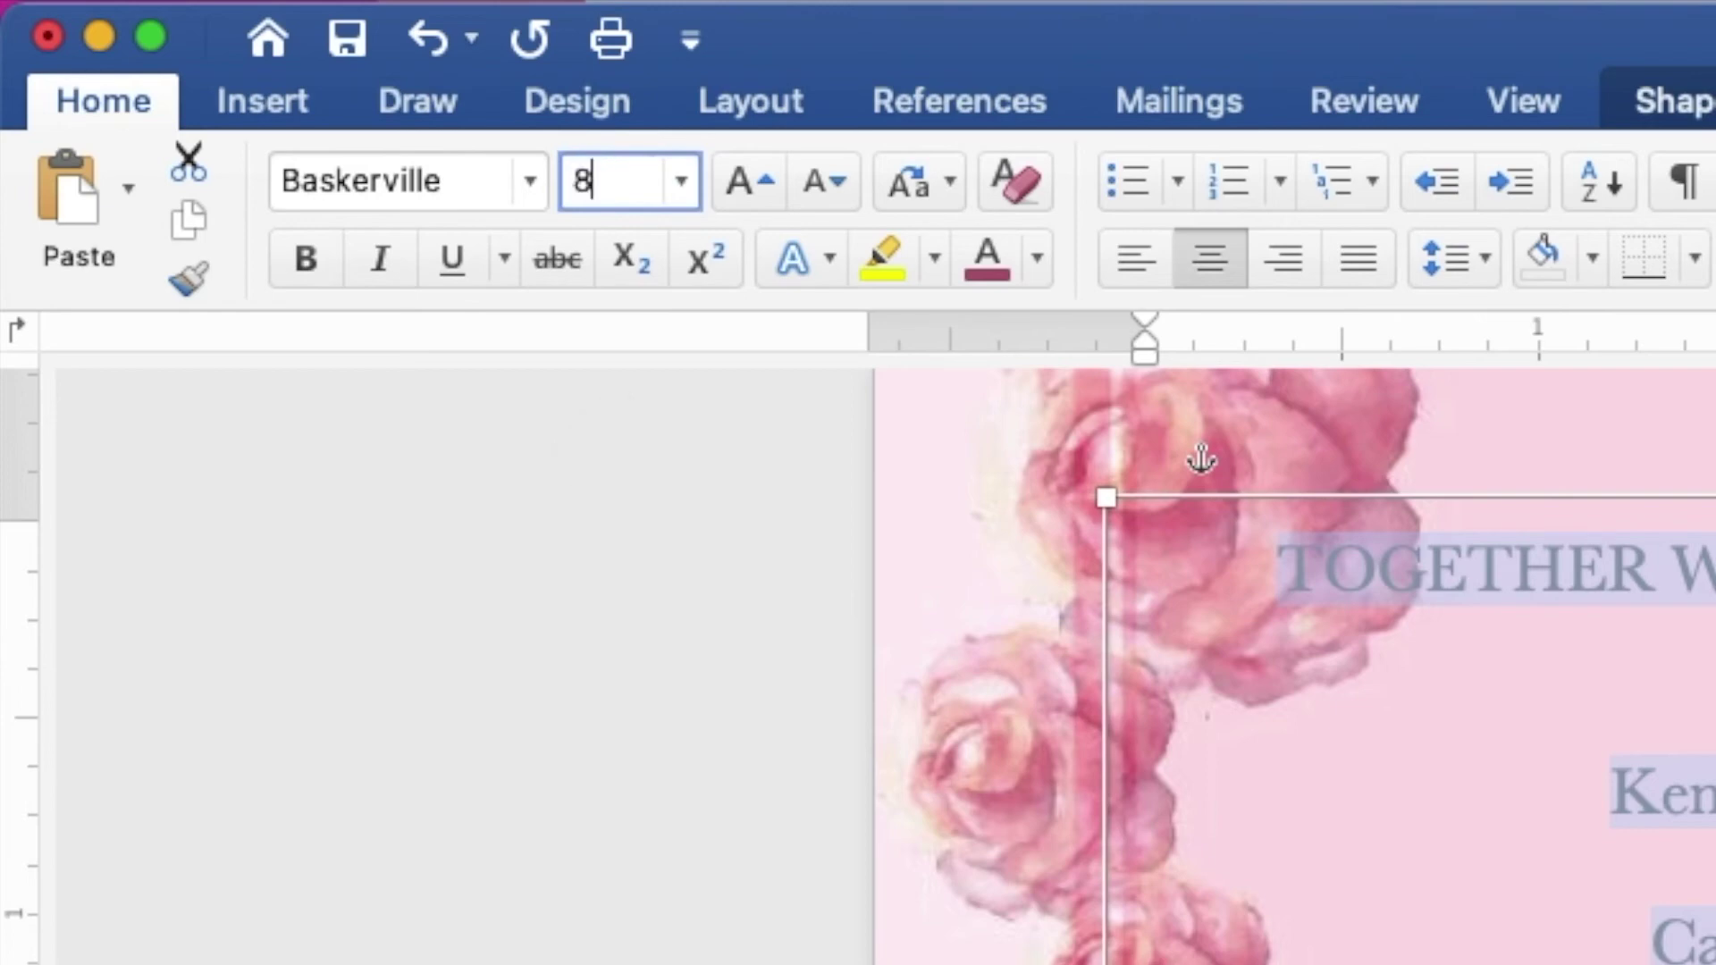
{"action": "key", "text": "Return"}
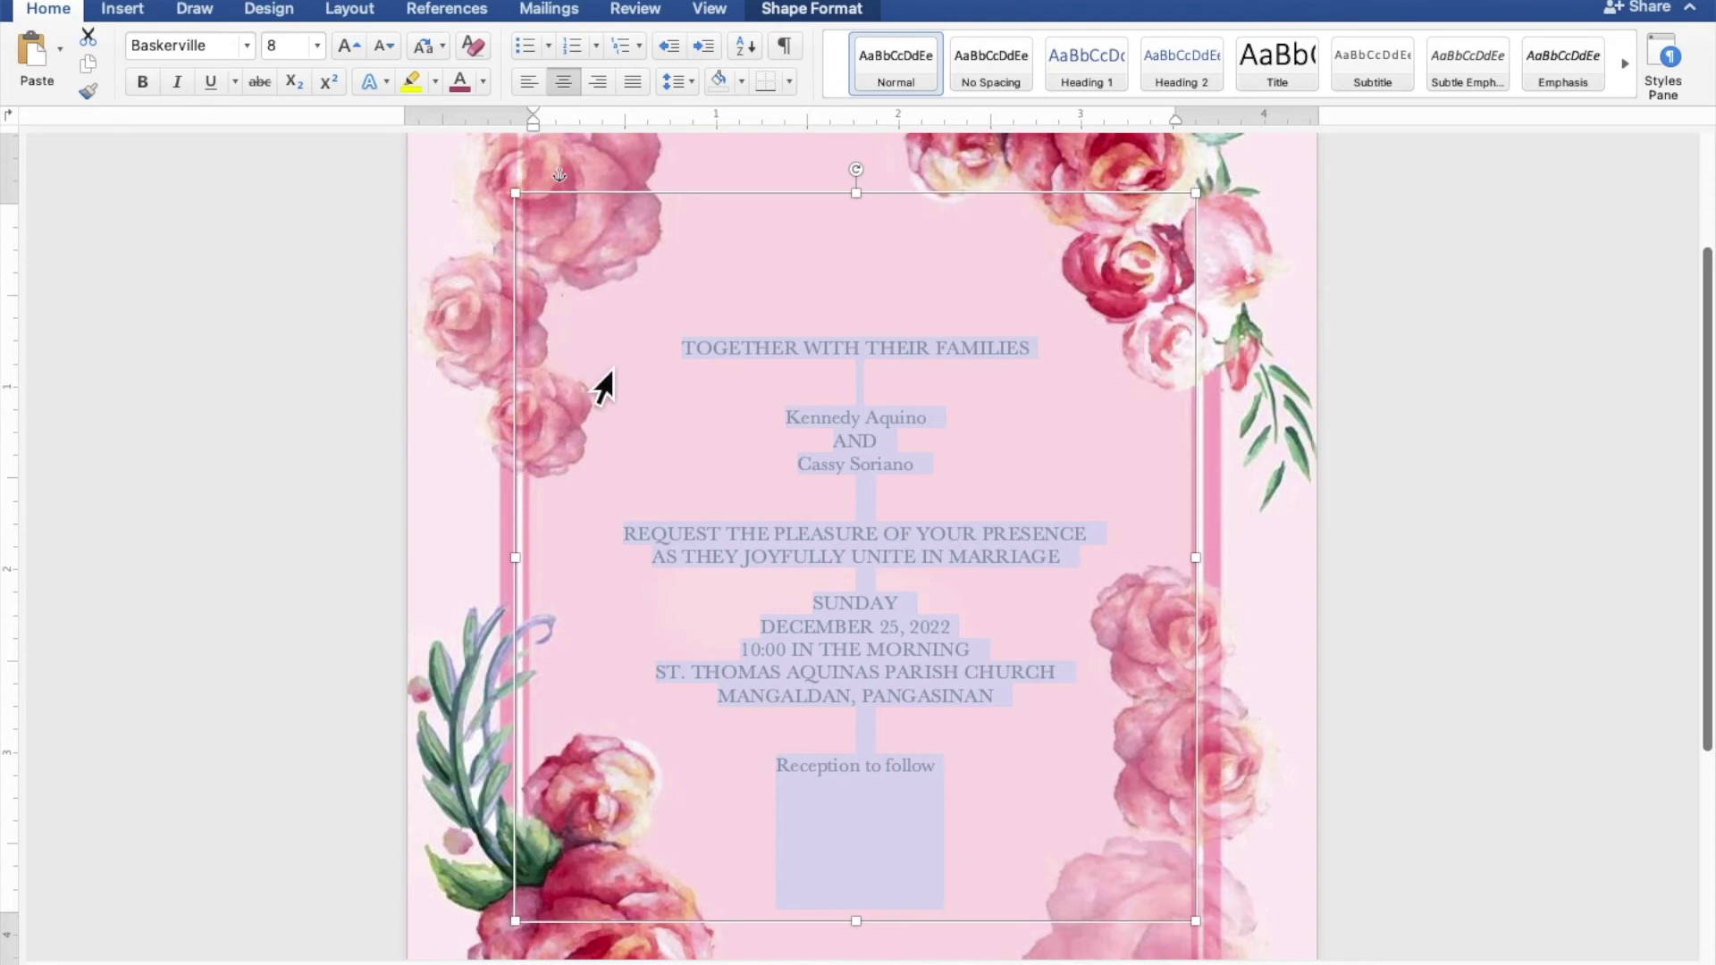
Select the groom's and bride's name lines
{"action": "left_click", "coordinate": [802, 410]}
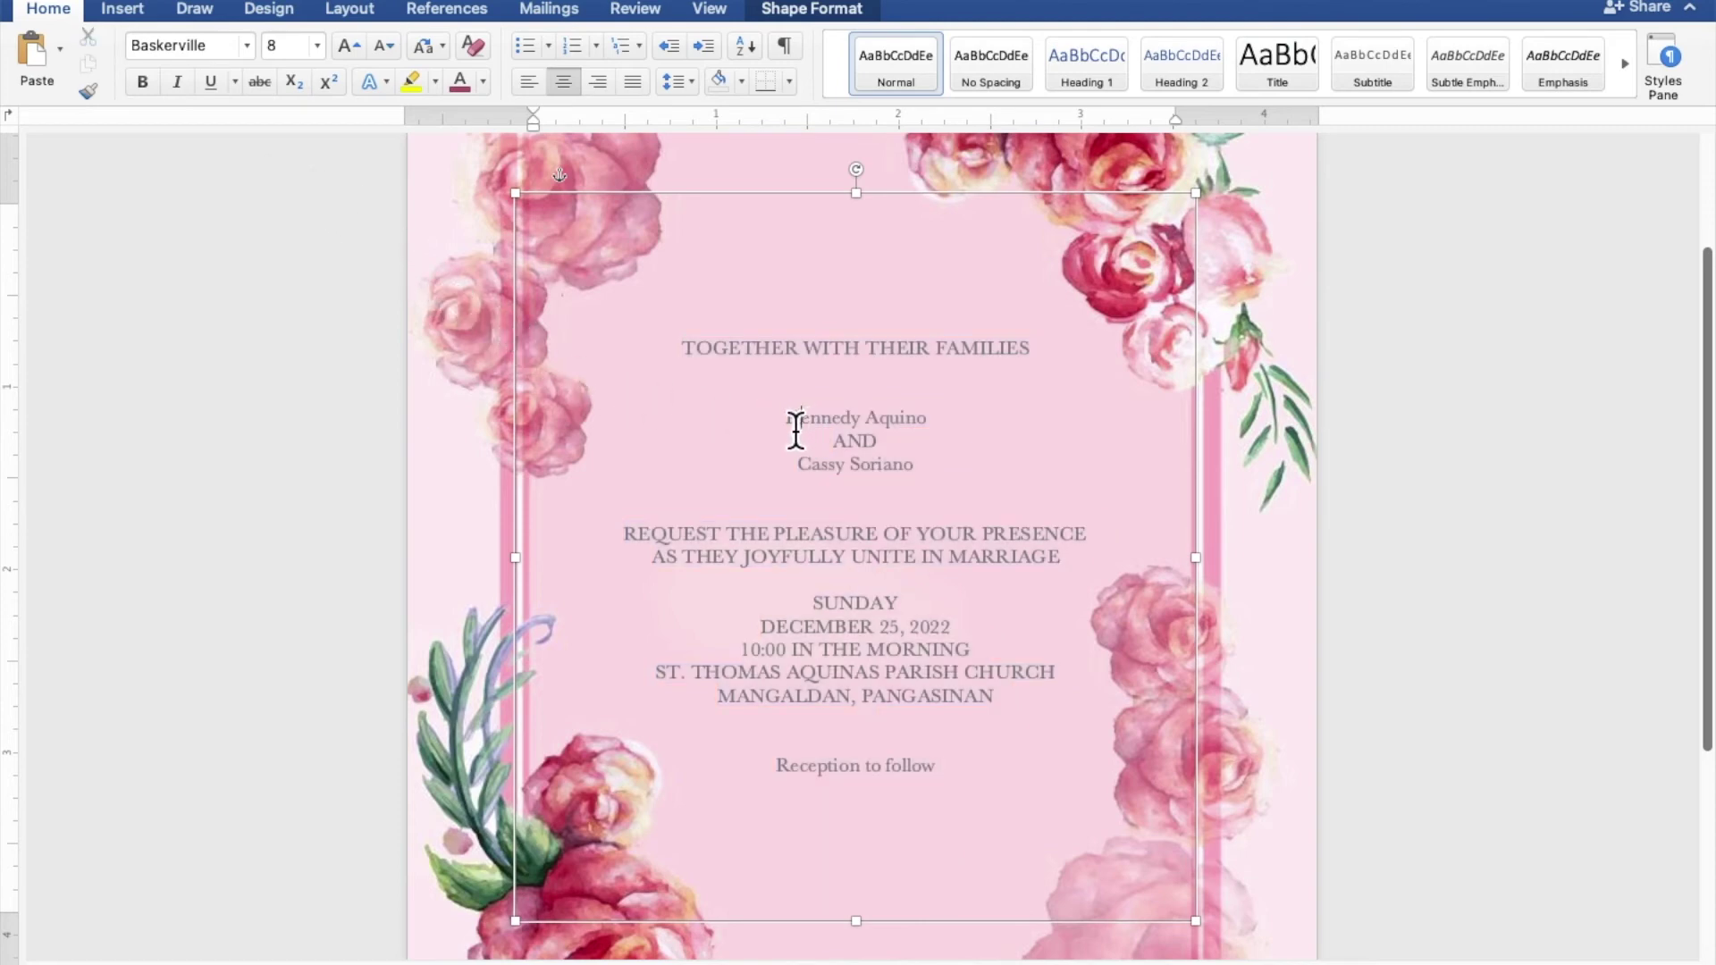
{"action": "left_click_drag", "start_coordinate": [793, 429], "coordinate": [927, 421]}
{"action": "left_click_drag", "start_coordinate": [800, 478], "coordinate": [902, 480]}
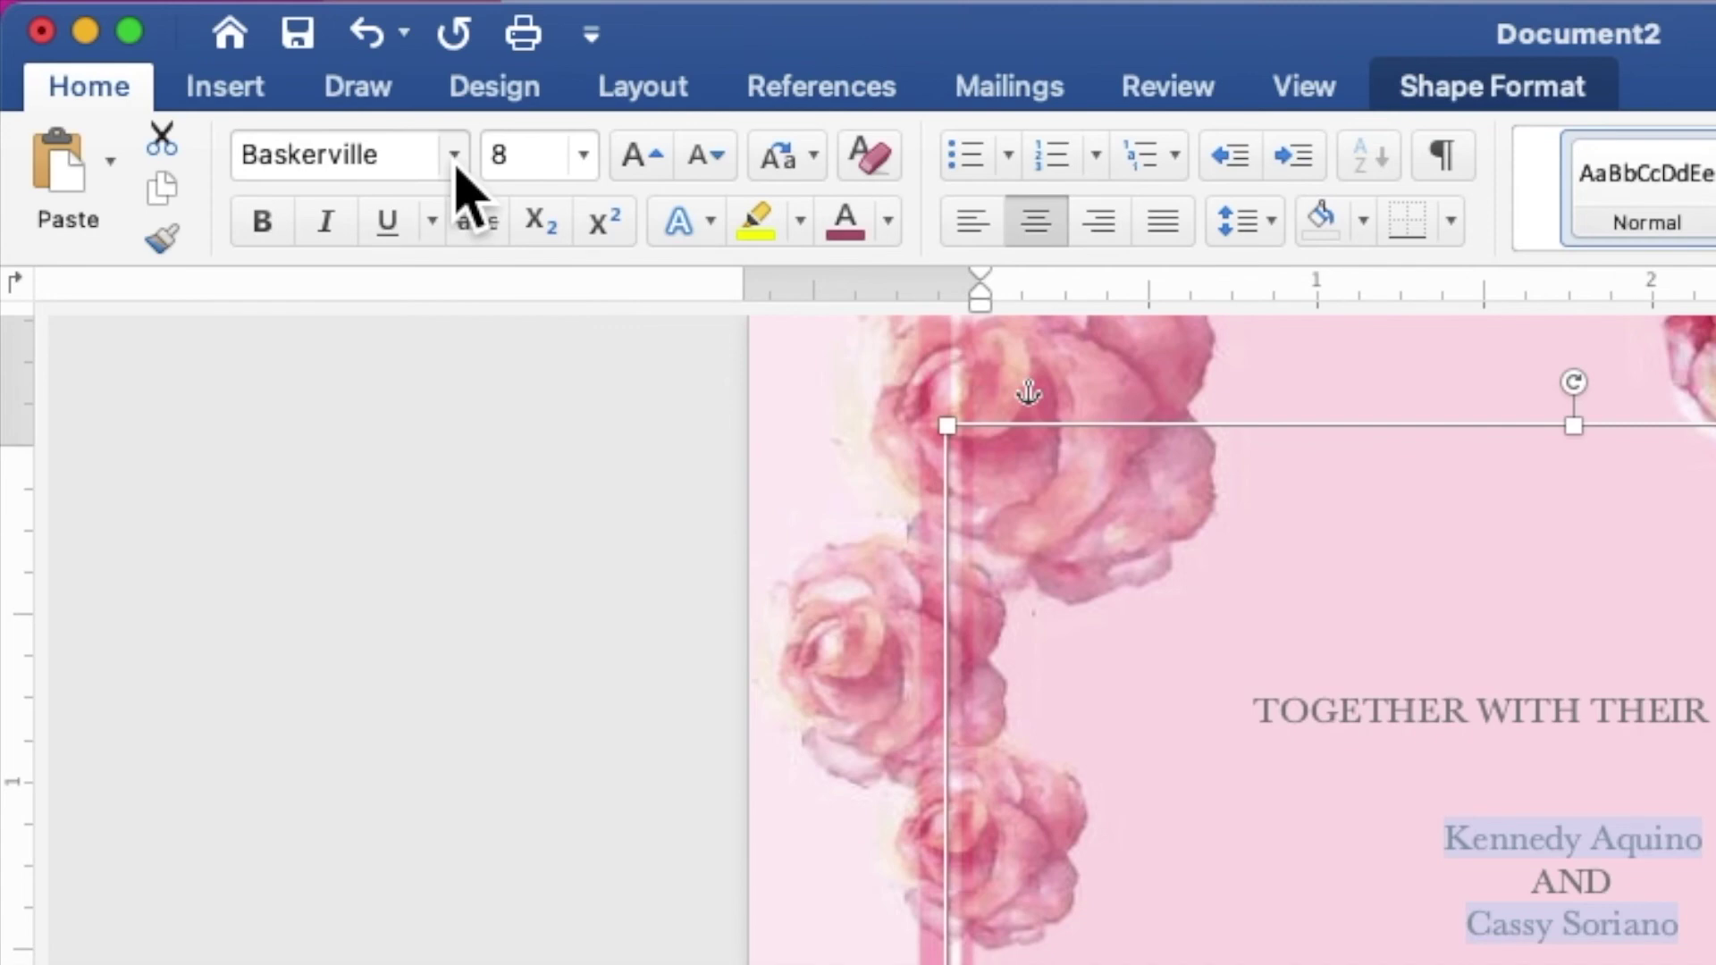
Make the names mauve Edwardian Script ITC at size 35, then select the Reception to follow line
{"action": "left_click", "coordinate": [454, 156]}
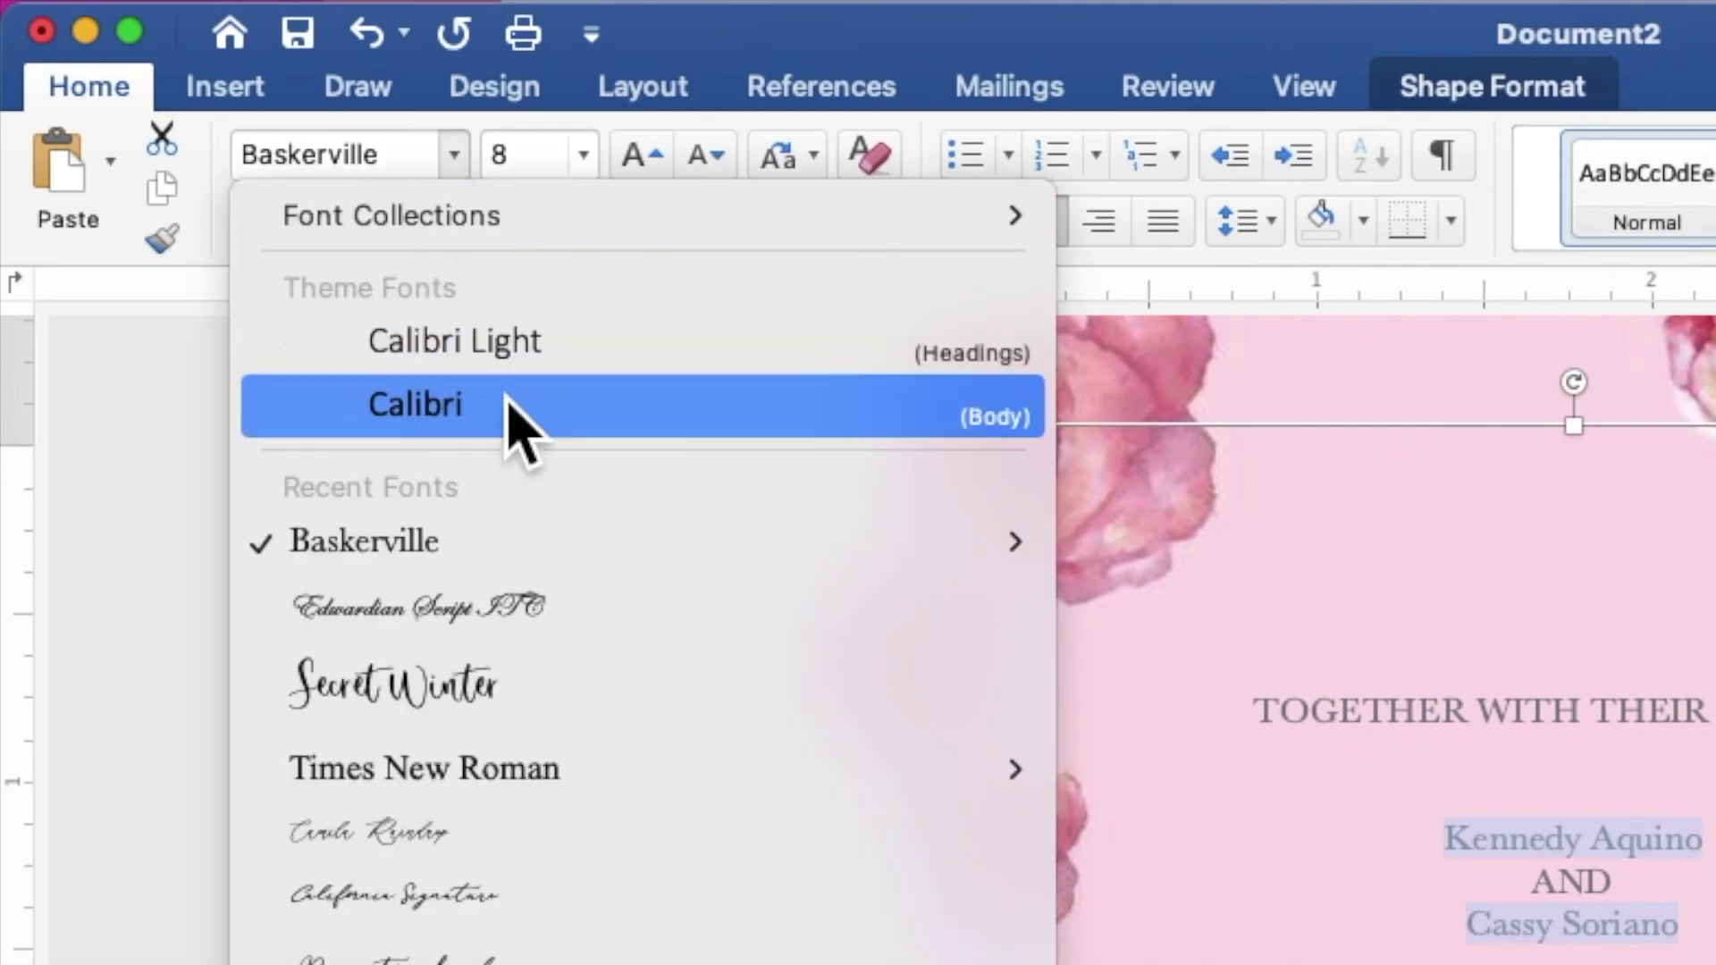
{"action": "left_click", "coordinate": [563, 611]}
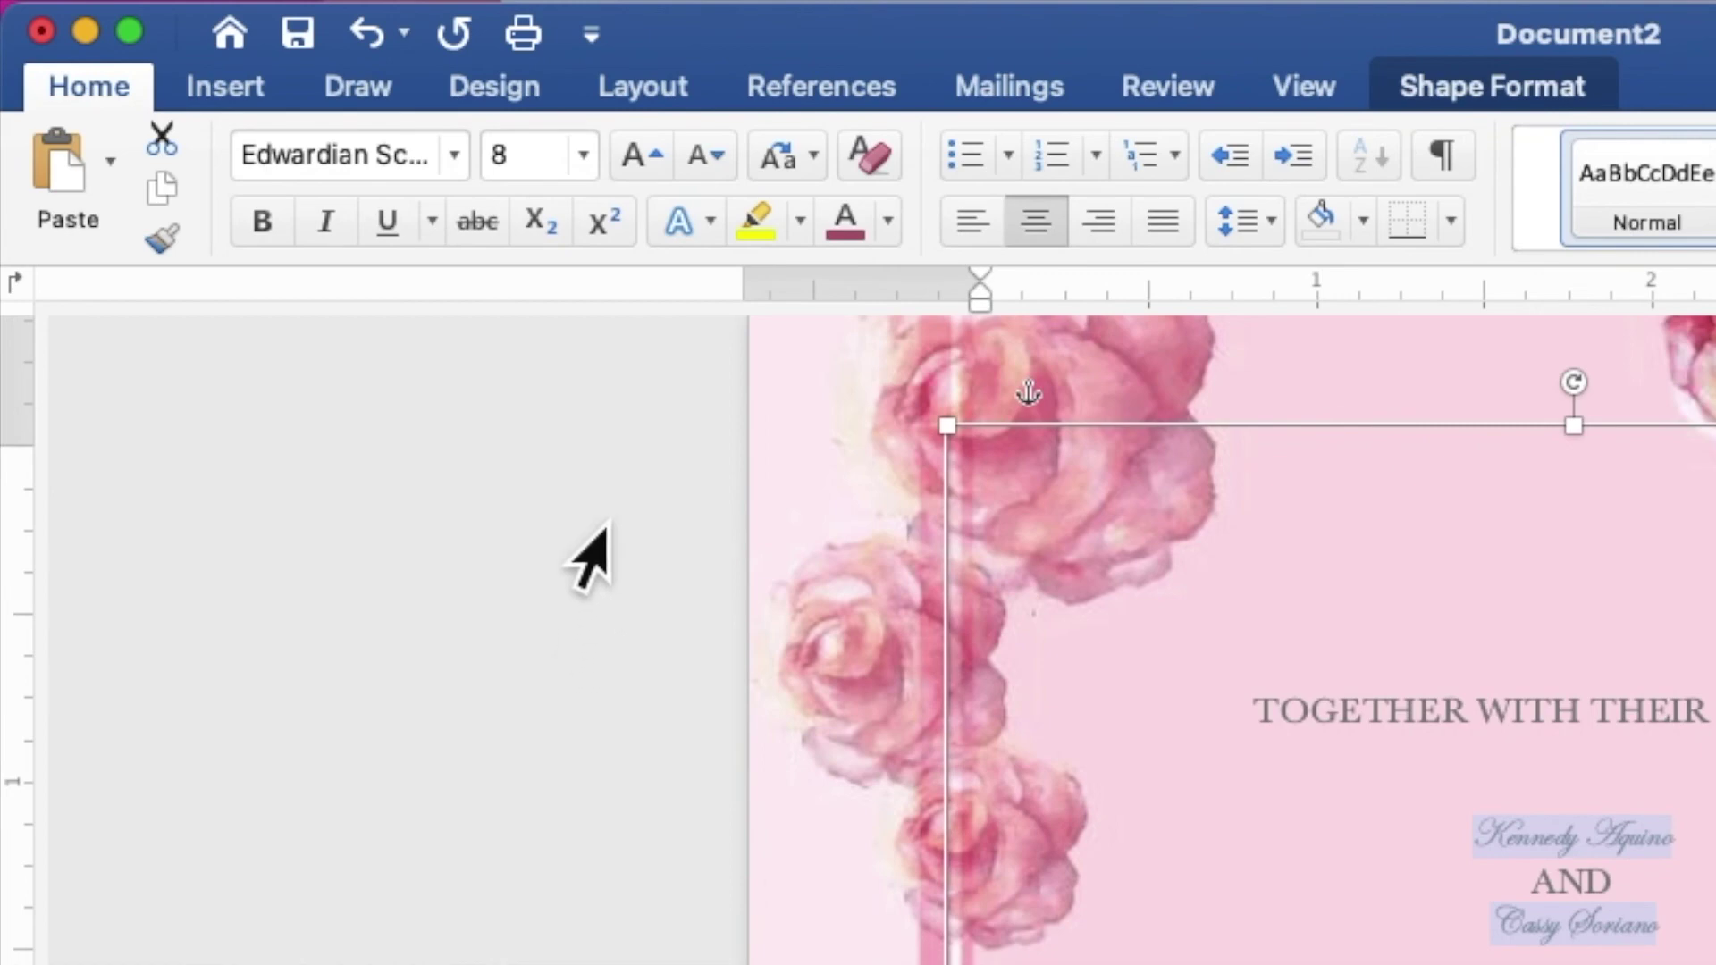
{"action": "left_click", "coordinate": [527, 174]}
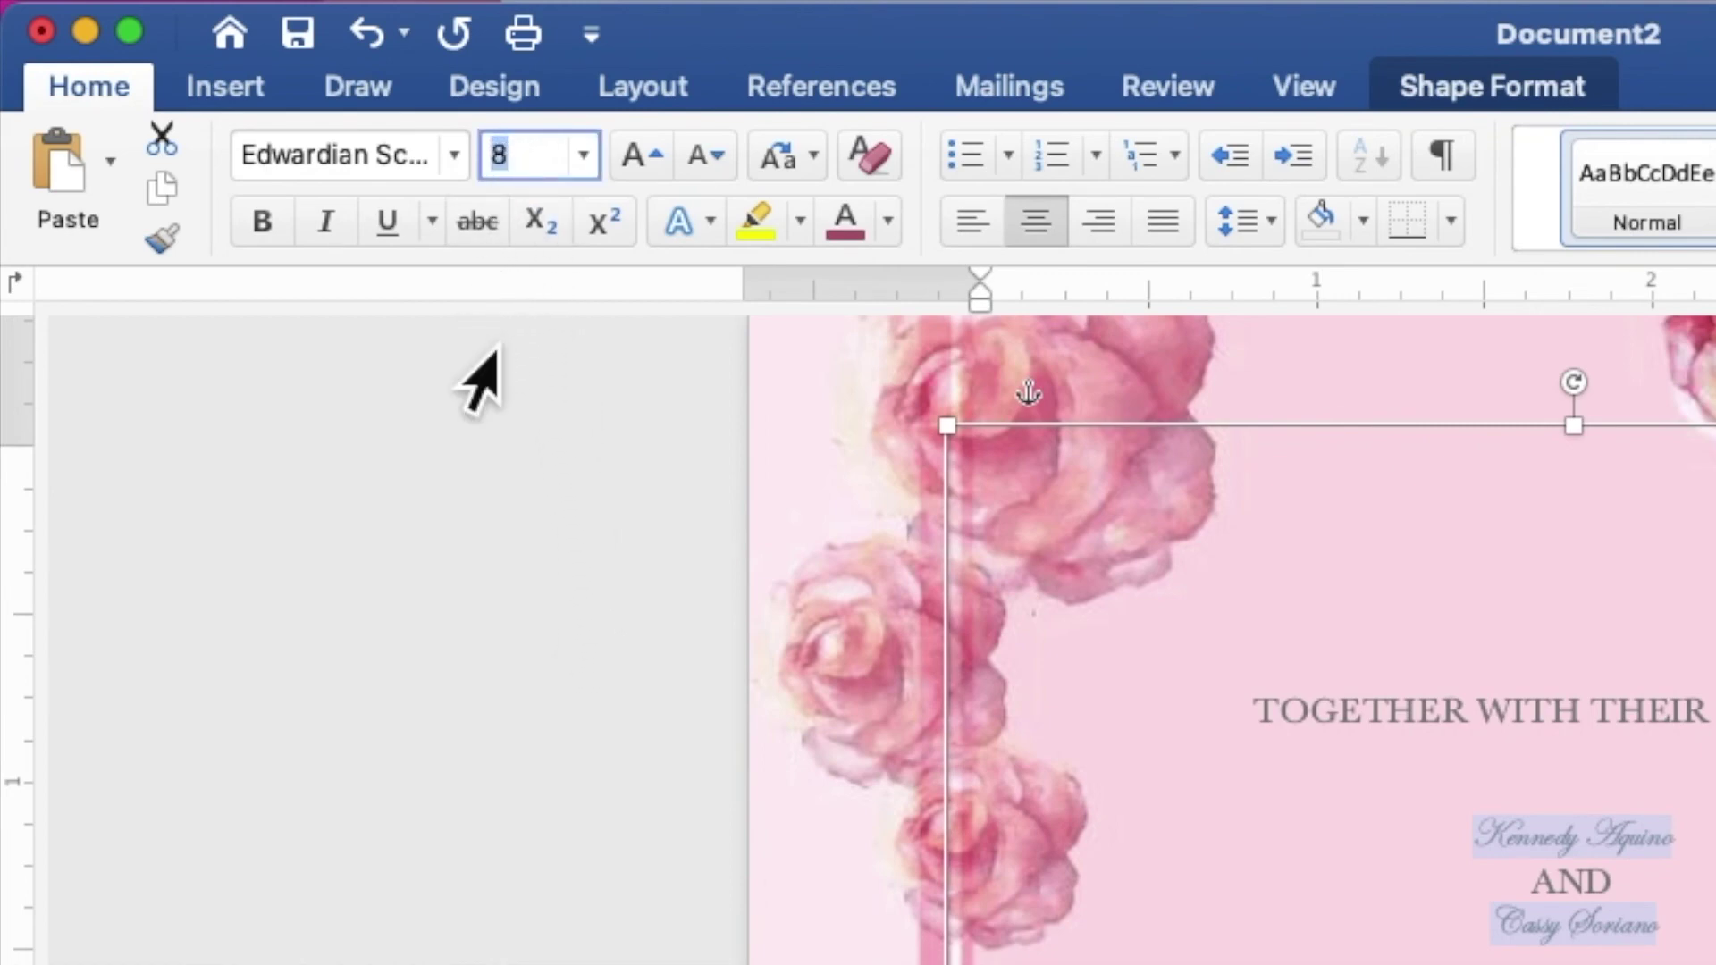
{"action": "type", "text": "35"}
{"action": "key", "text": "Return"}
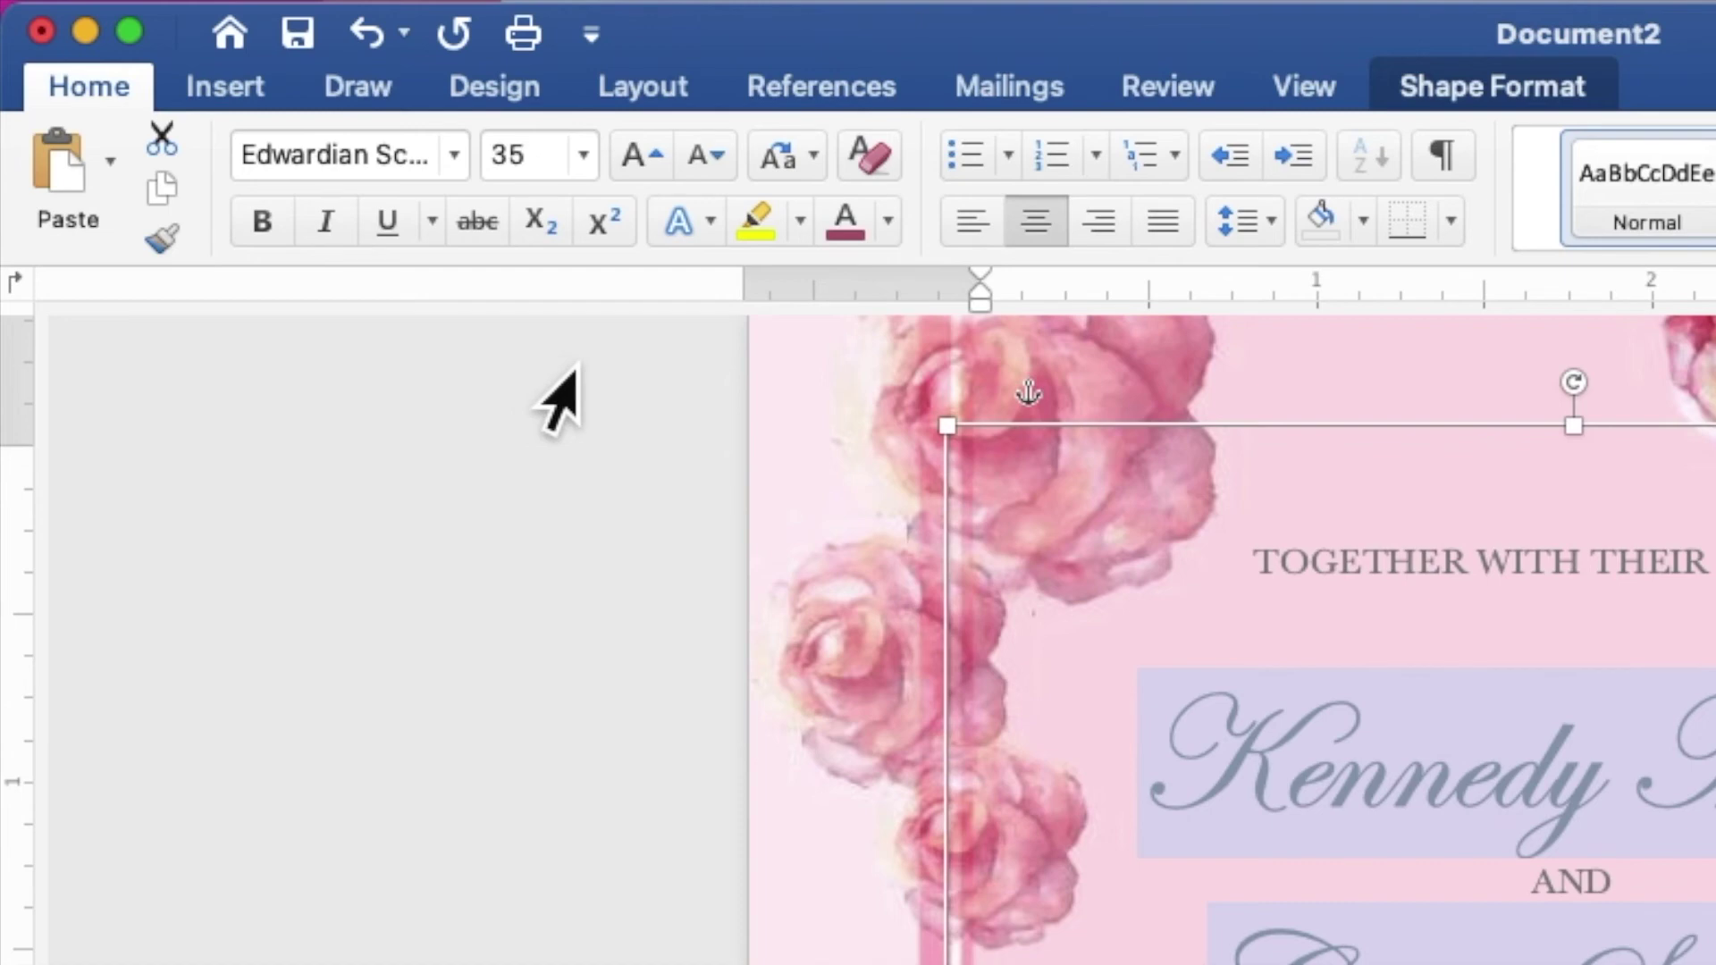
{"action": "left_click", "coordinate": [889, 223]}
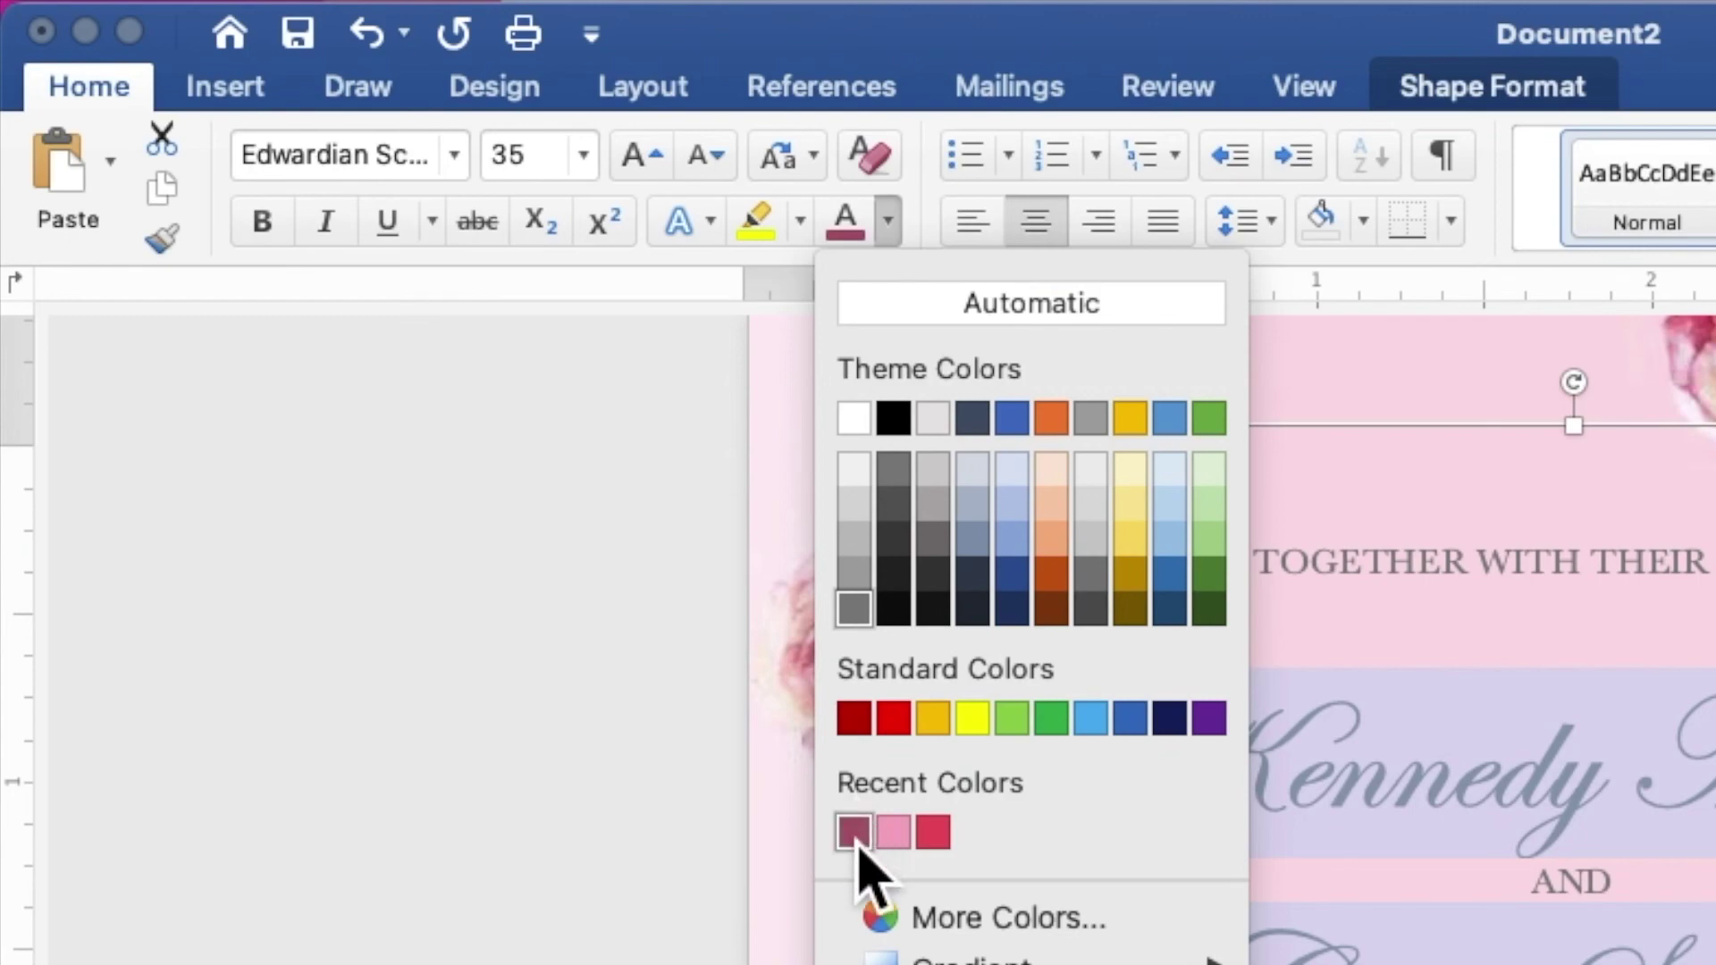
{"action": "left_click", "coordinate": [856, 840]}
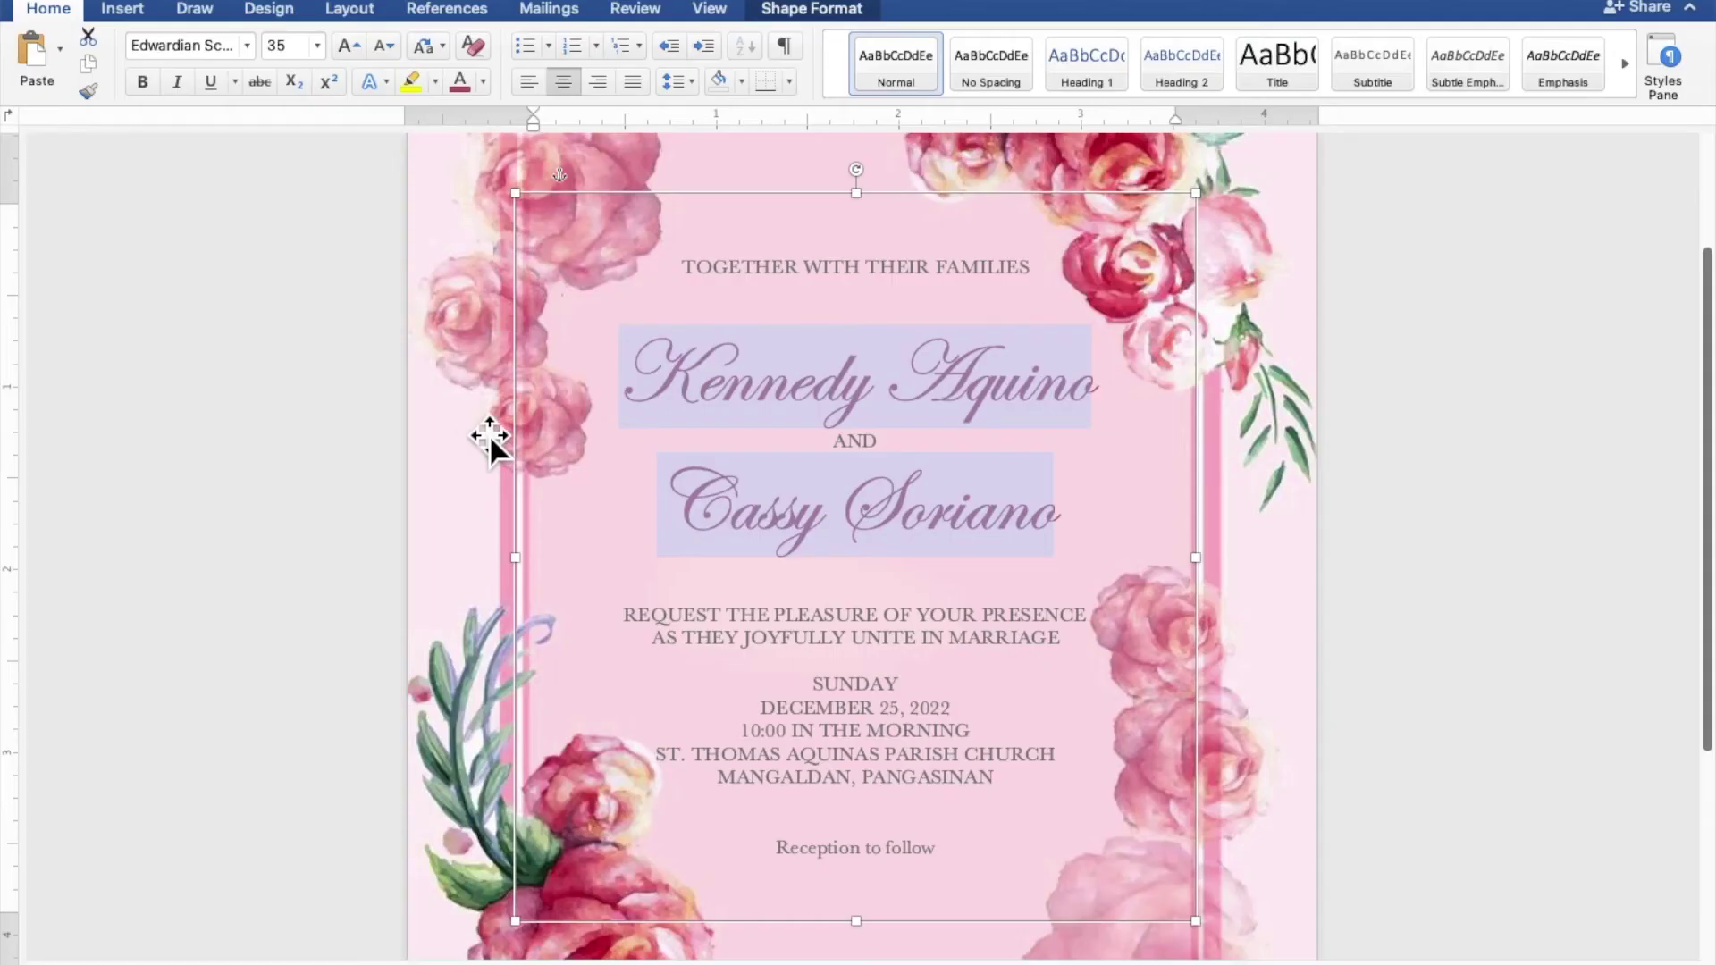
{"action": "scroll", "coordinate": [940, 590], "scroll_direction": "down", "scroll_amount": 5}
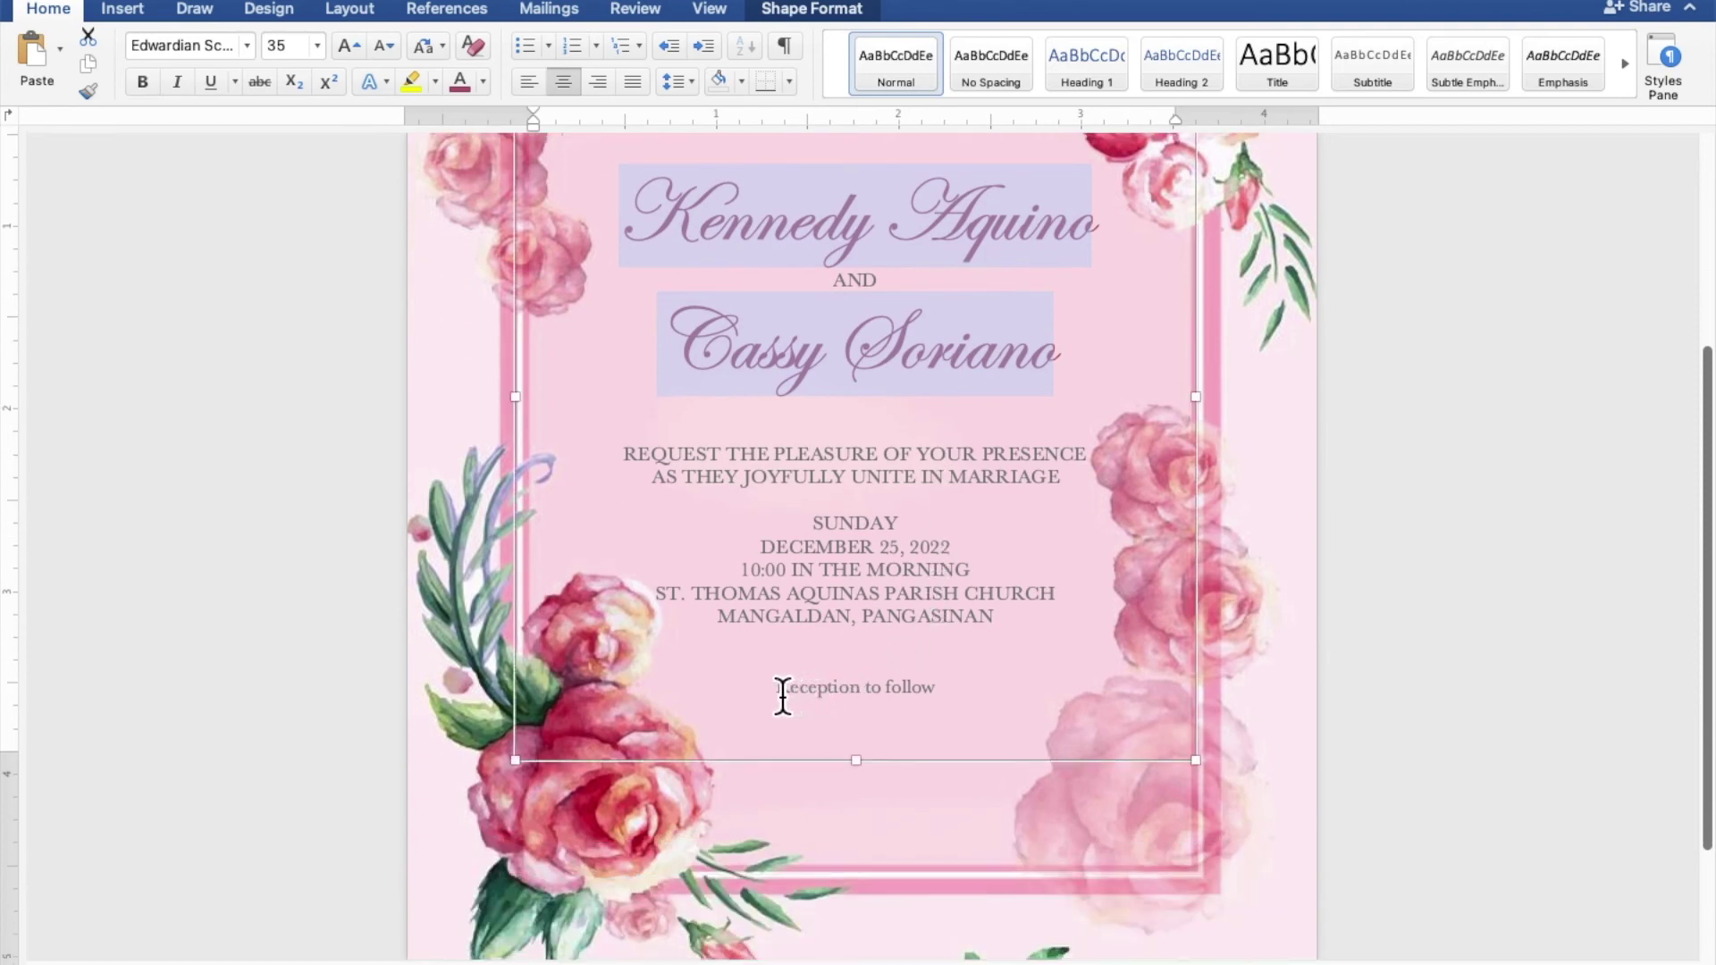
{"action": "left_click_drag", "start_coordinate": [780, 695], "coordinate": [926, 701]}
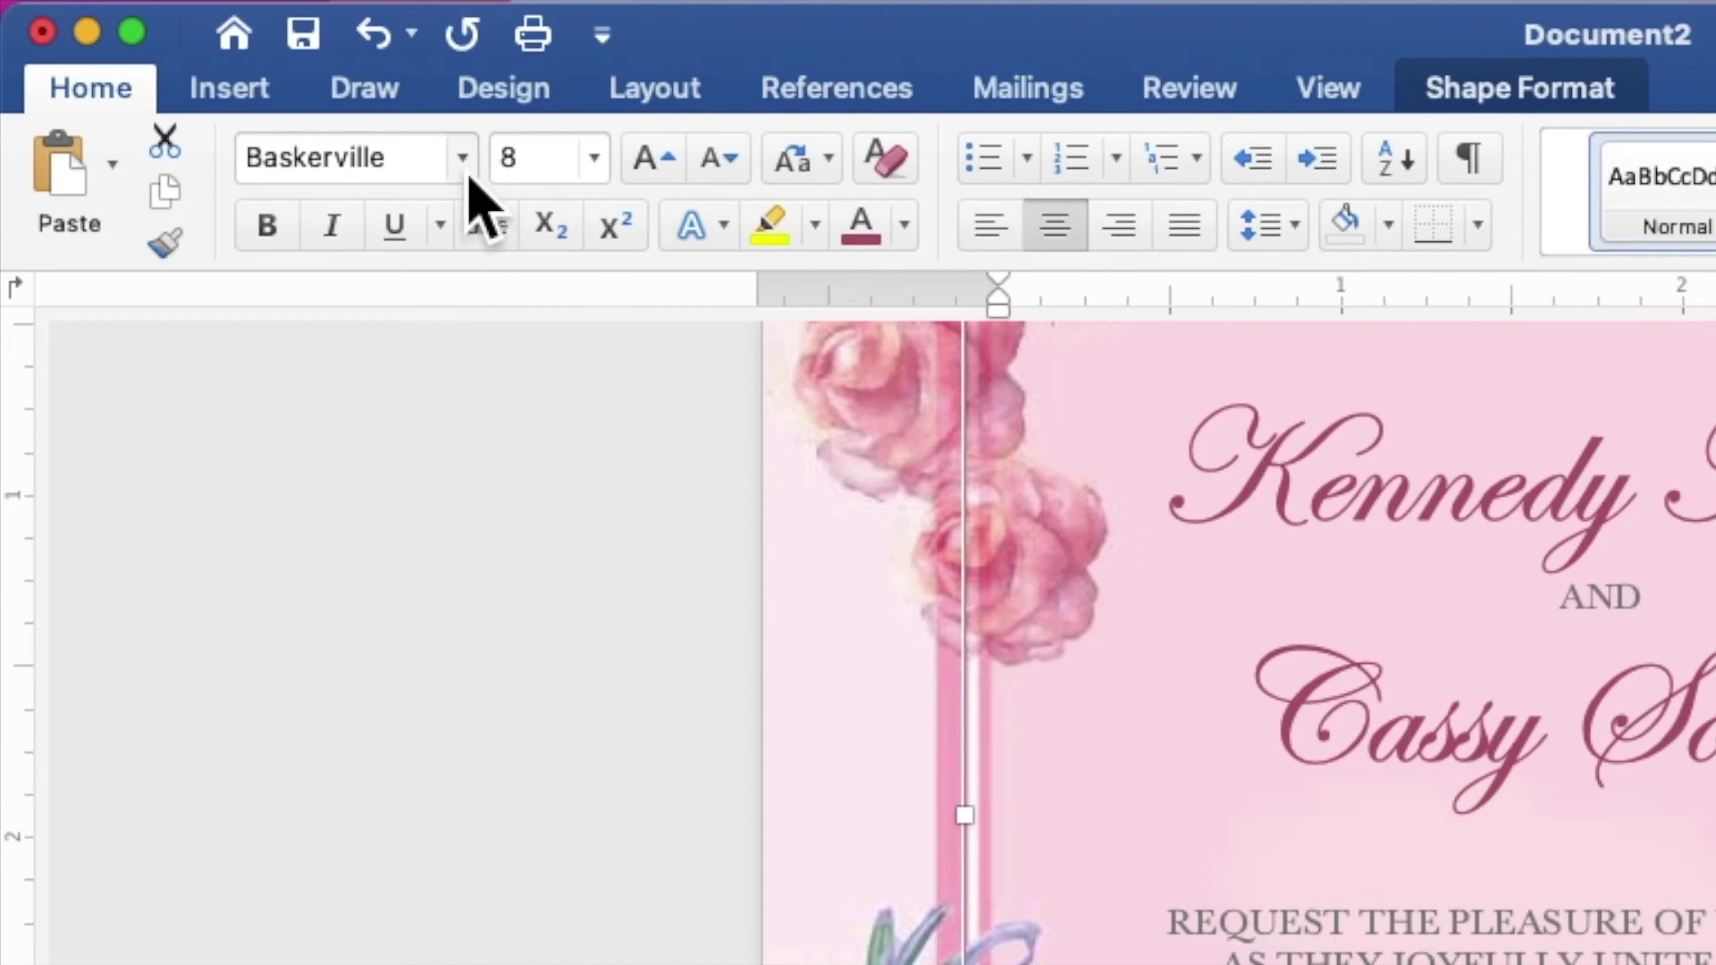
Format 'Reception to follow' as 15 pt Edwardian Script ITC in the mauve recent font colour
{"action": "left_click", "coordinate": [465, 166]}
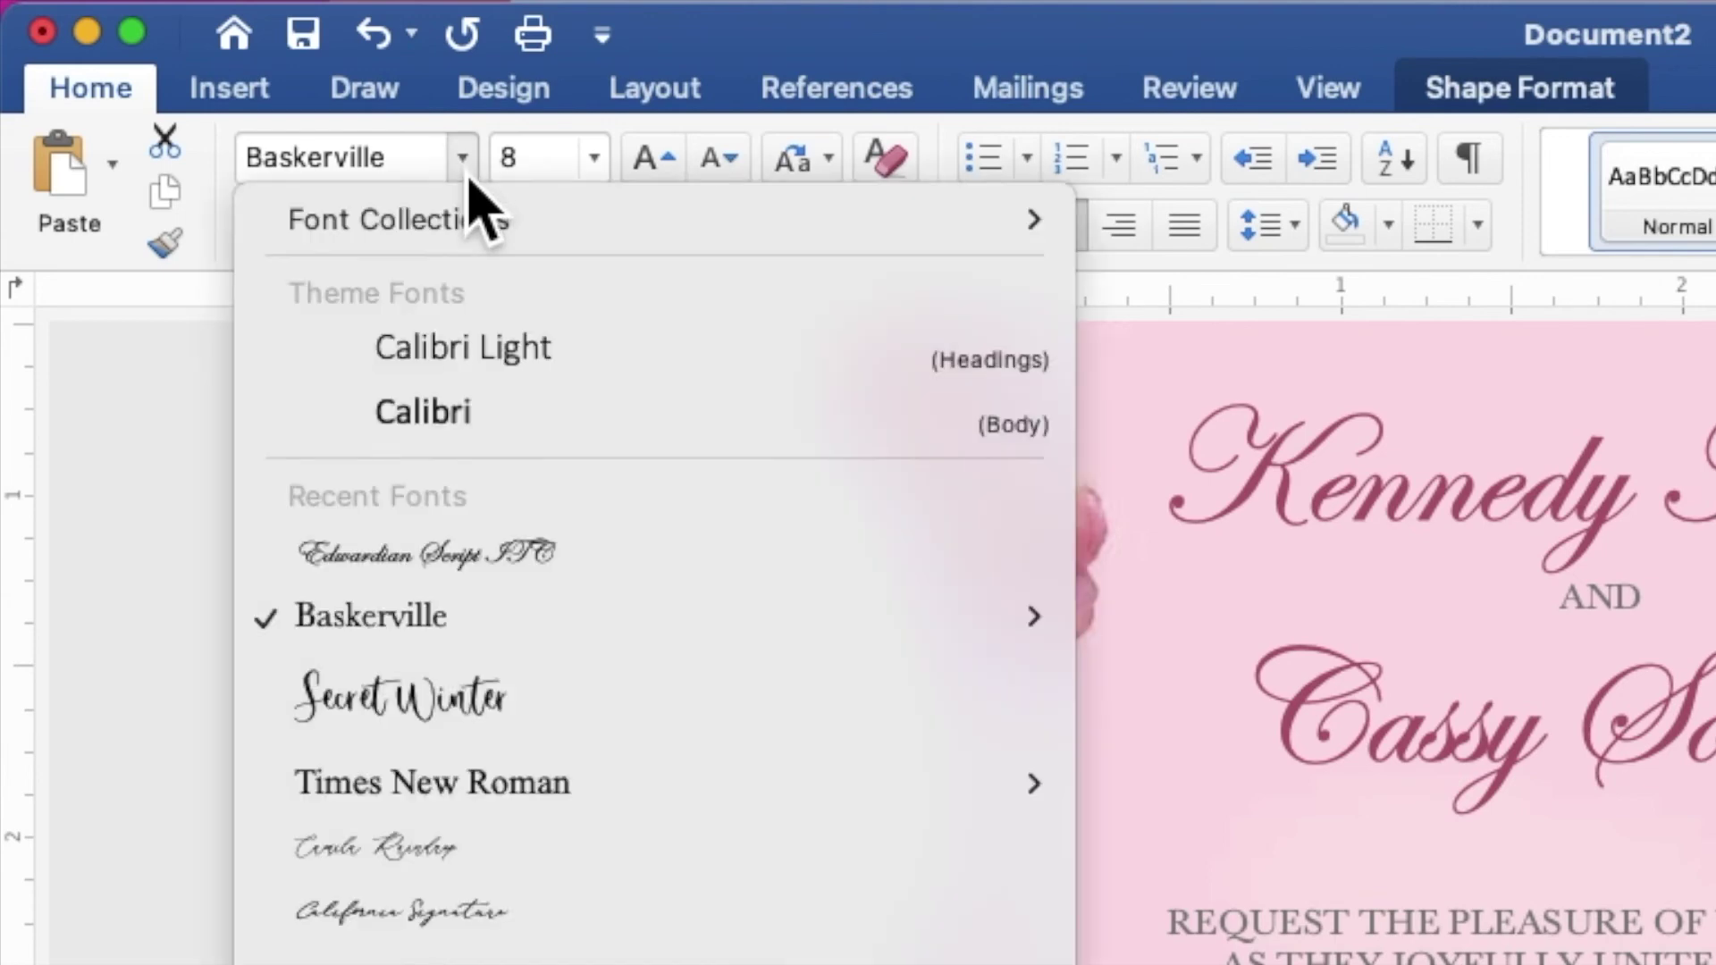
{"action": "left_click", "coordinate": [511, 554]}
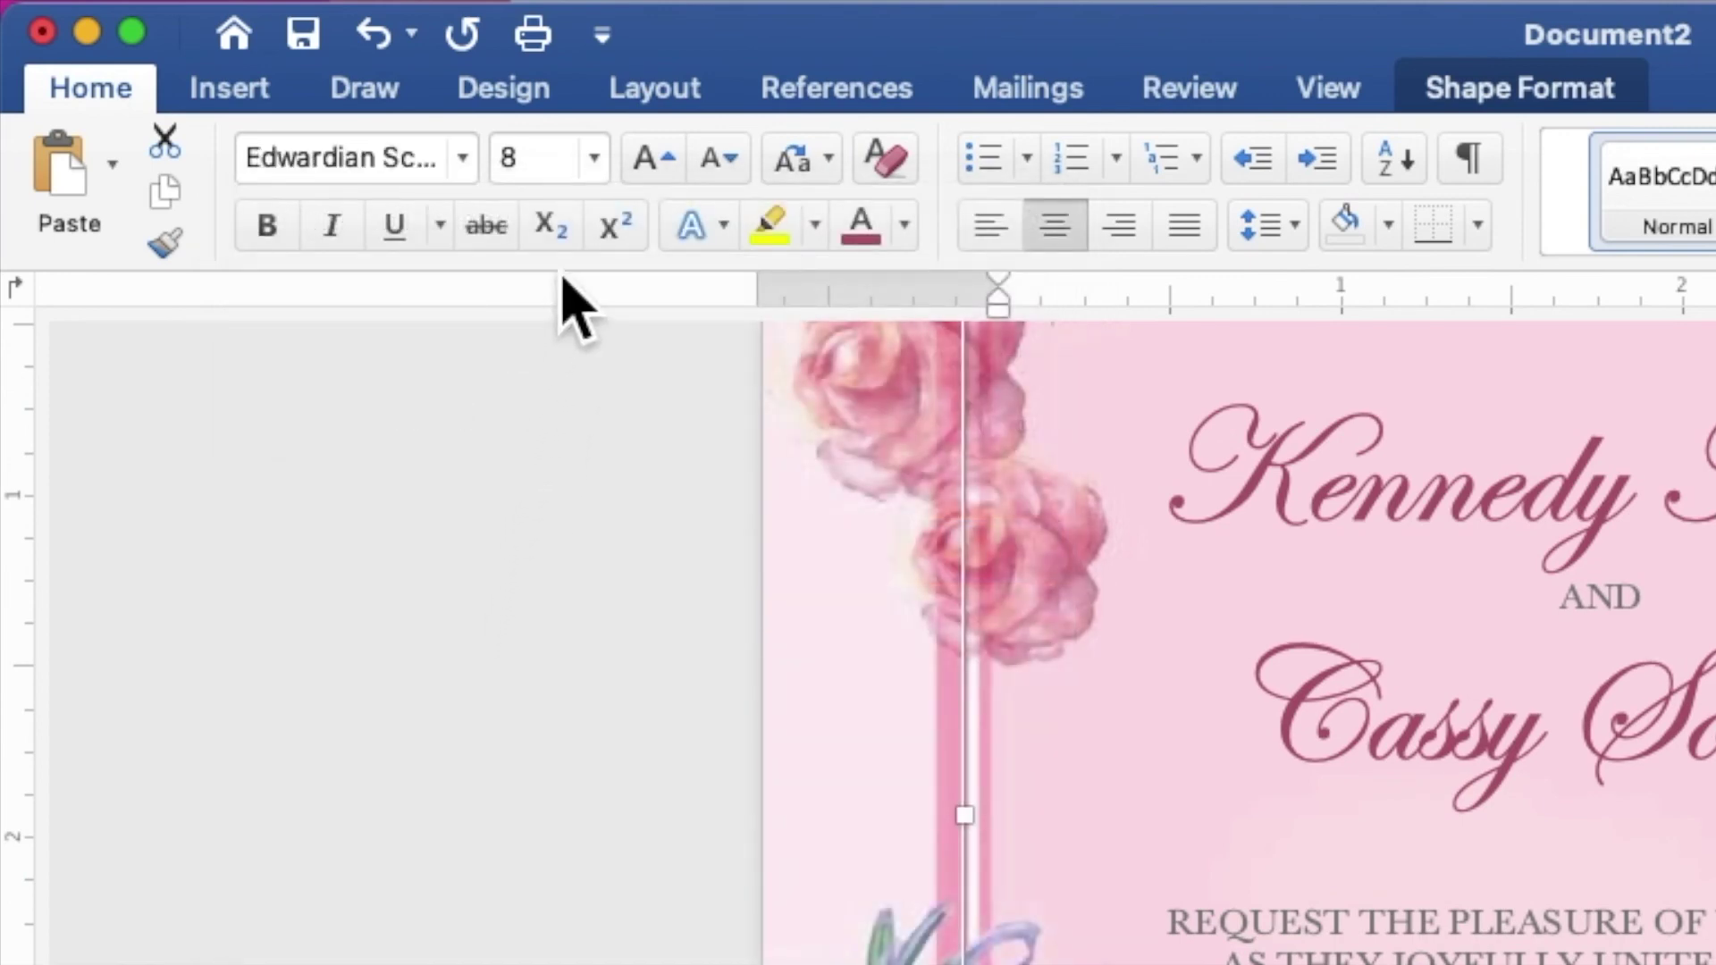
{"action": "left_click", "coordinate": [579, 172]}
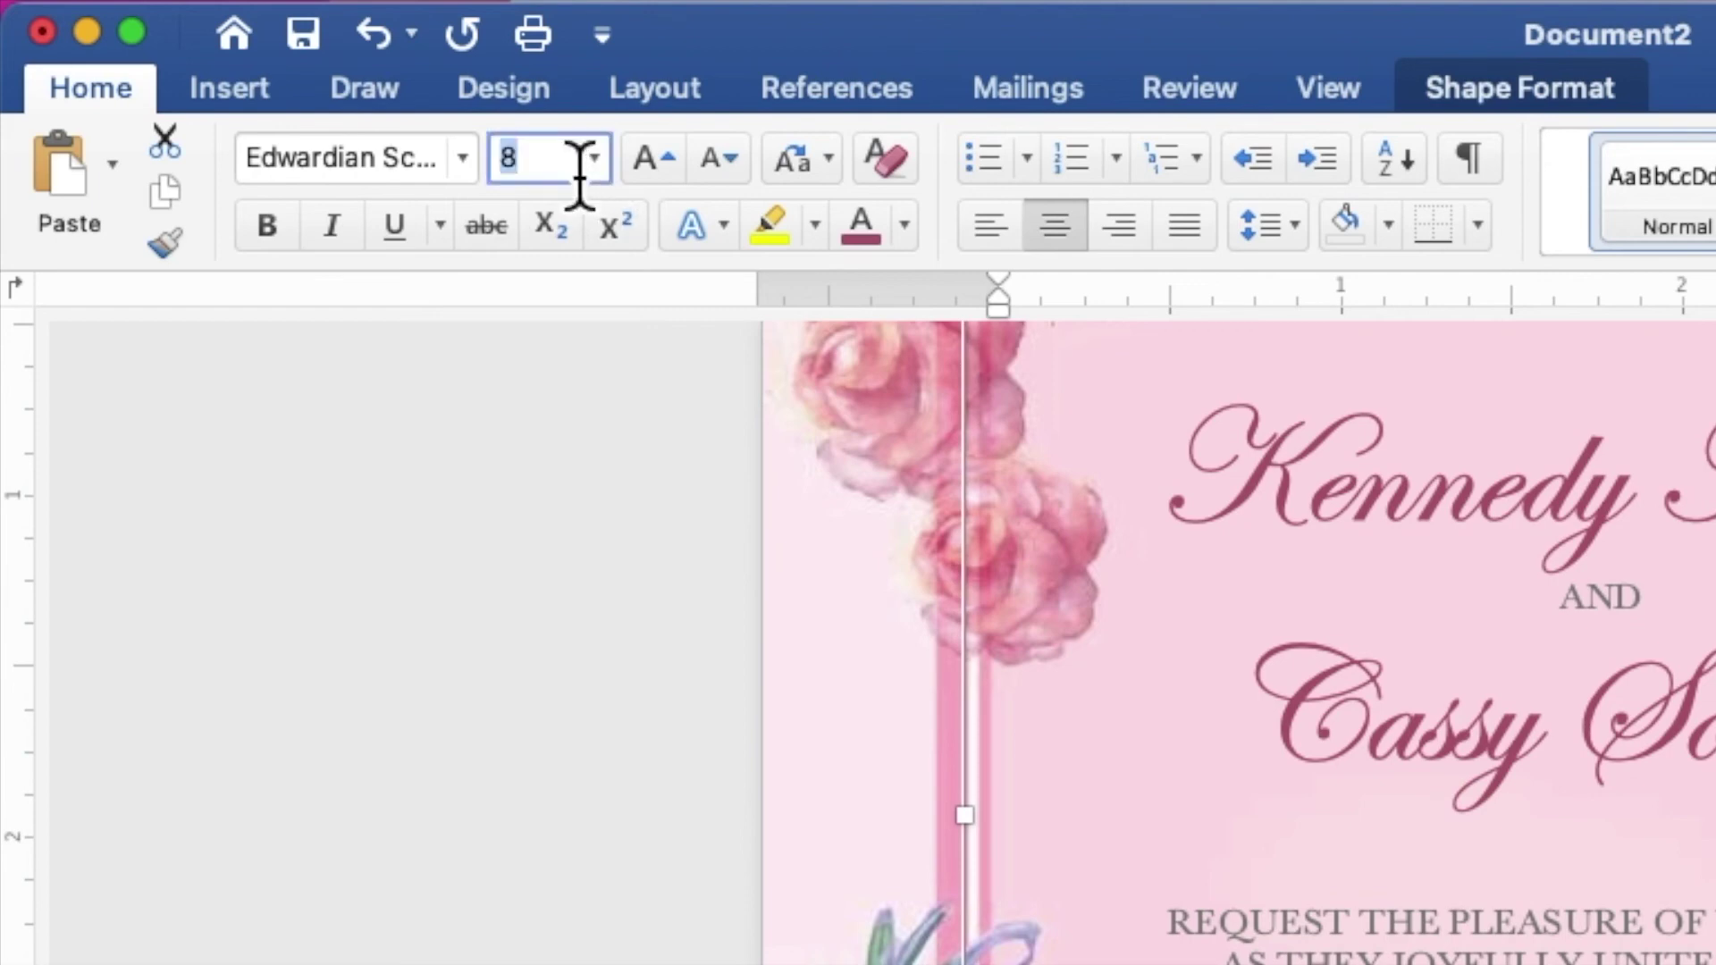
{"action": "key", "text": "BackSpace"}
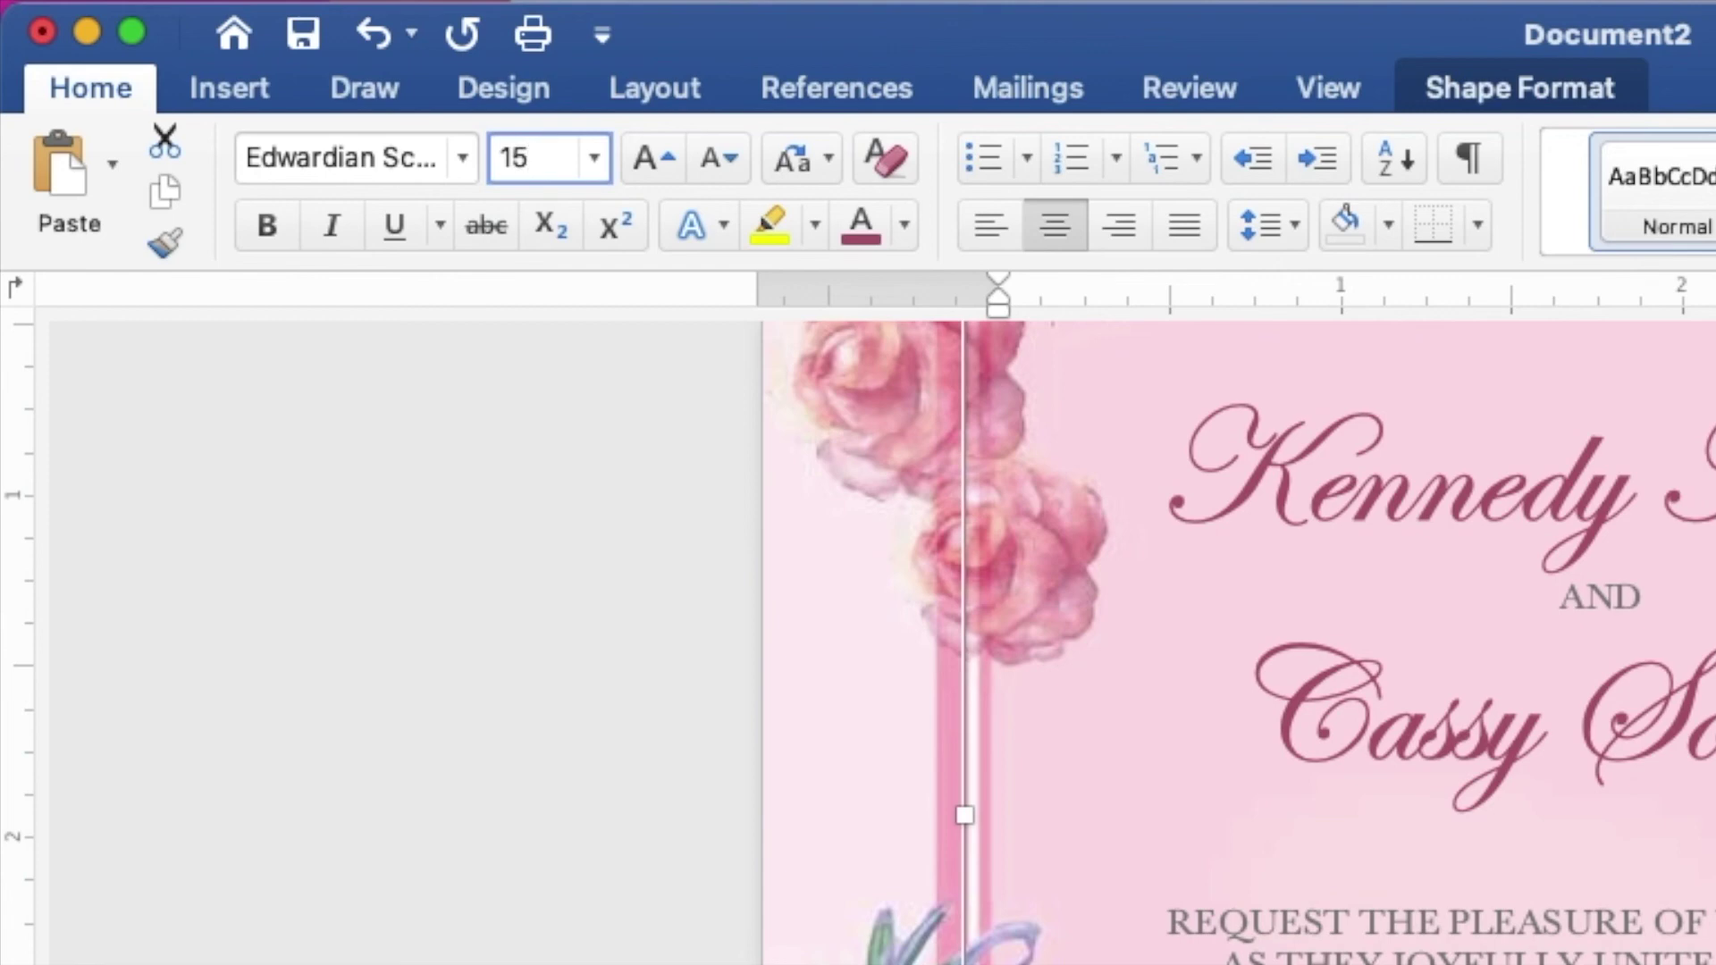
{"action": "key", "text": "Return"}
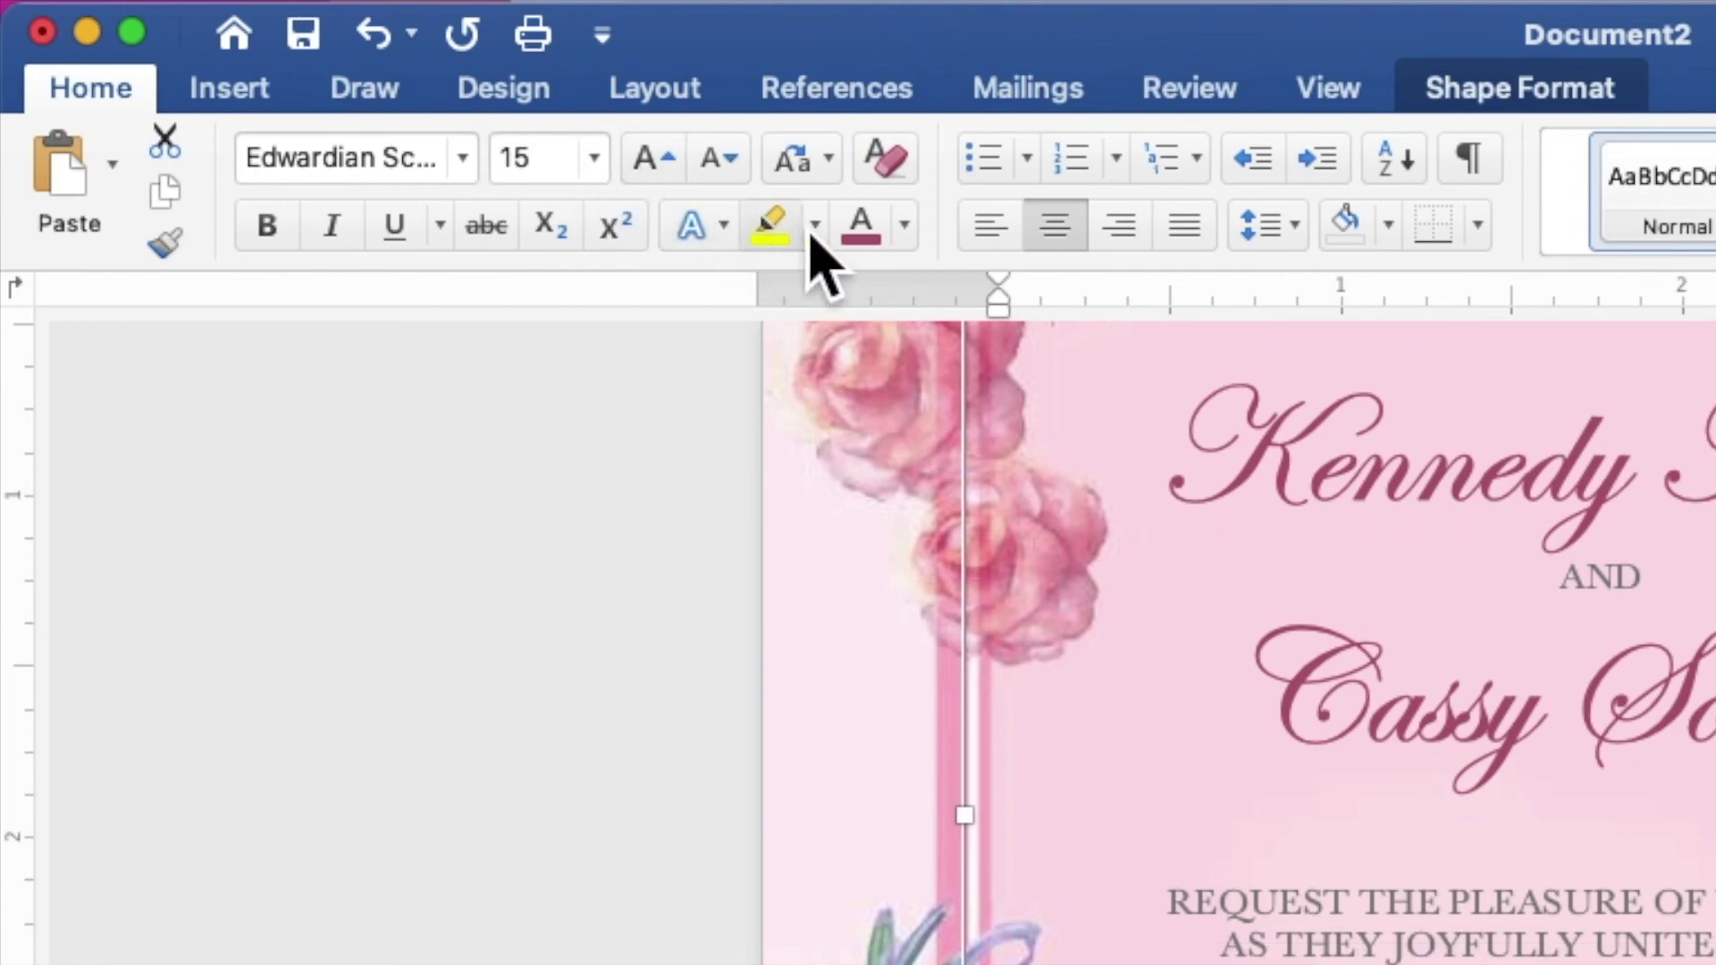
{"action": "left_click", "coordinate": [906, 236]}
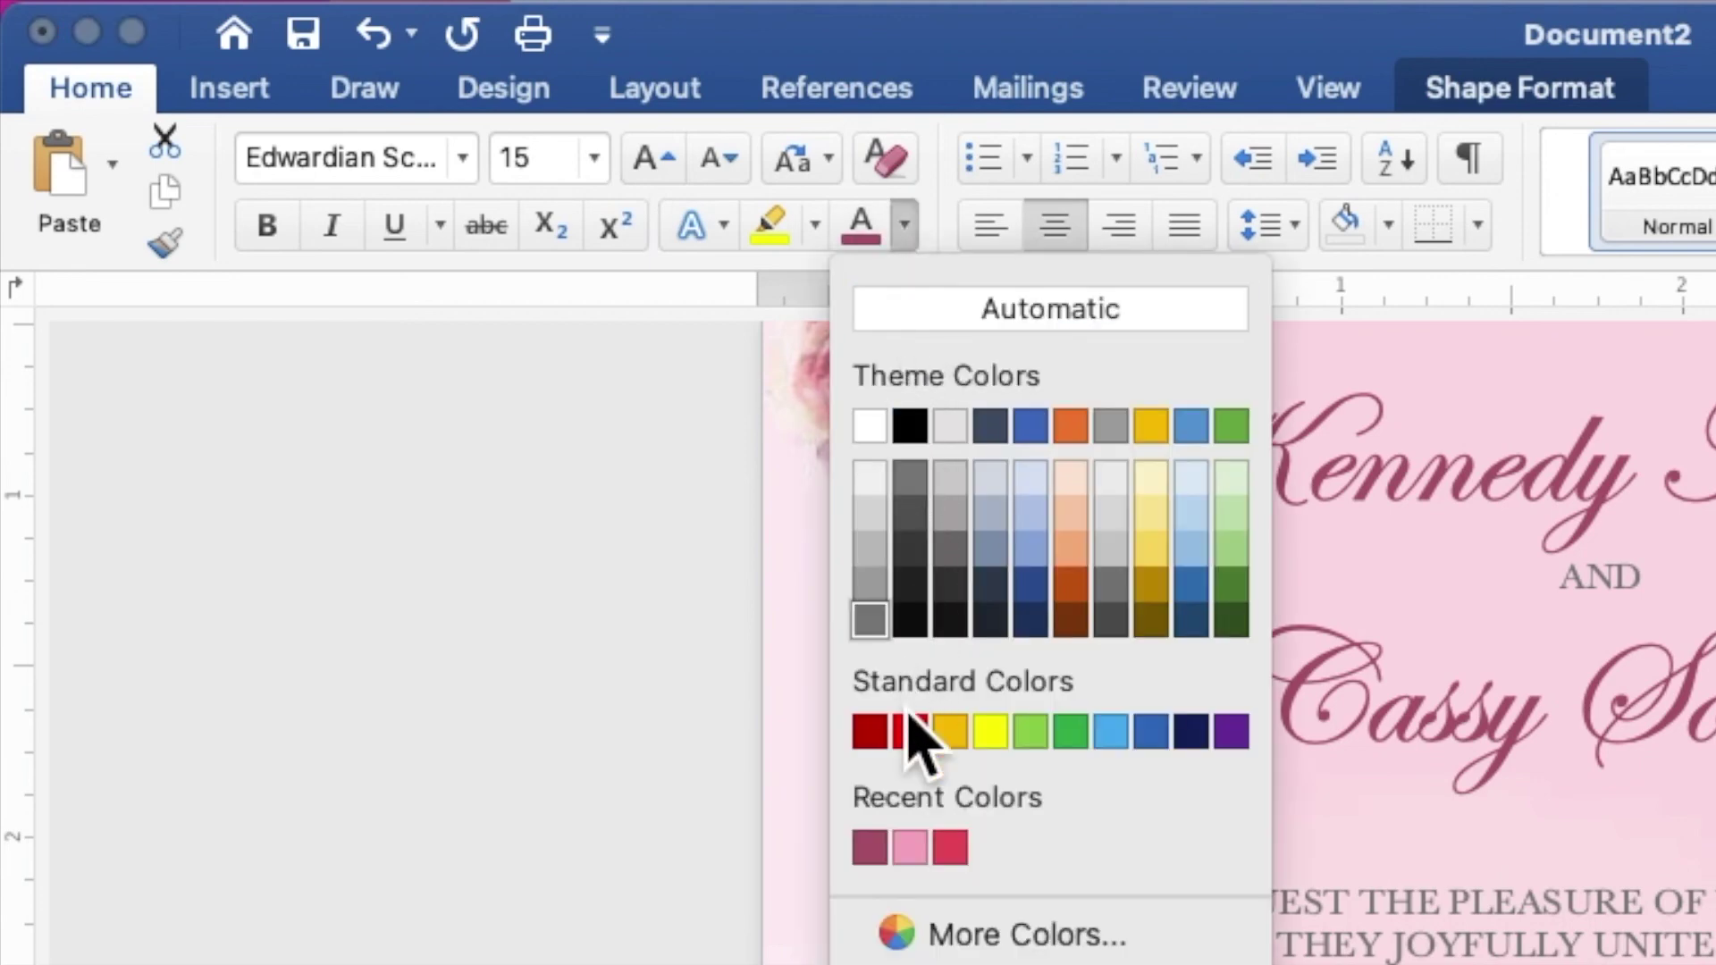
{"action": "left_click", "coordinate": [878, 853]}
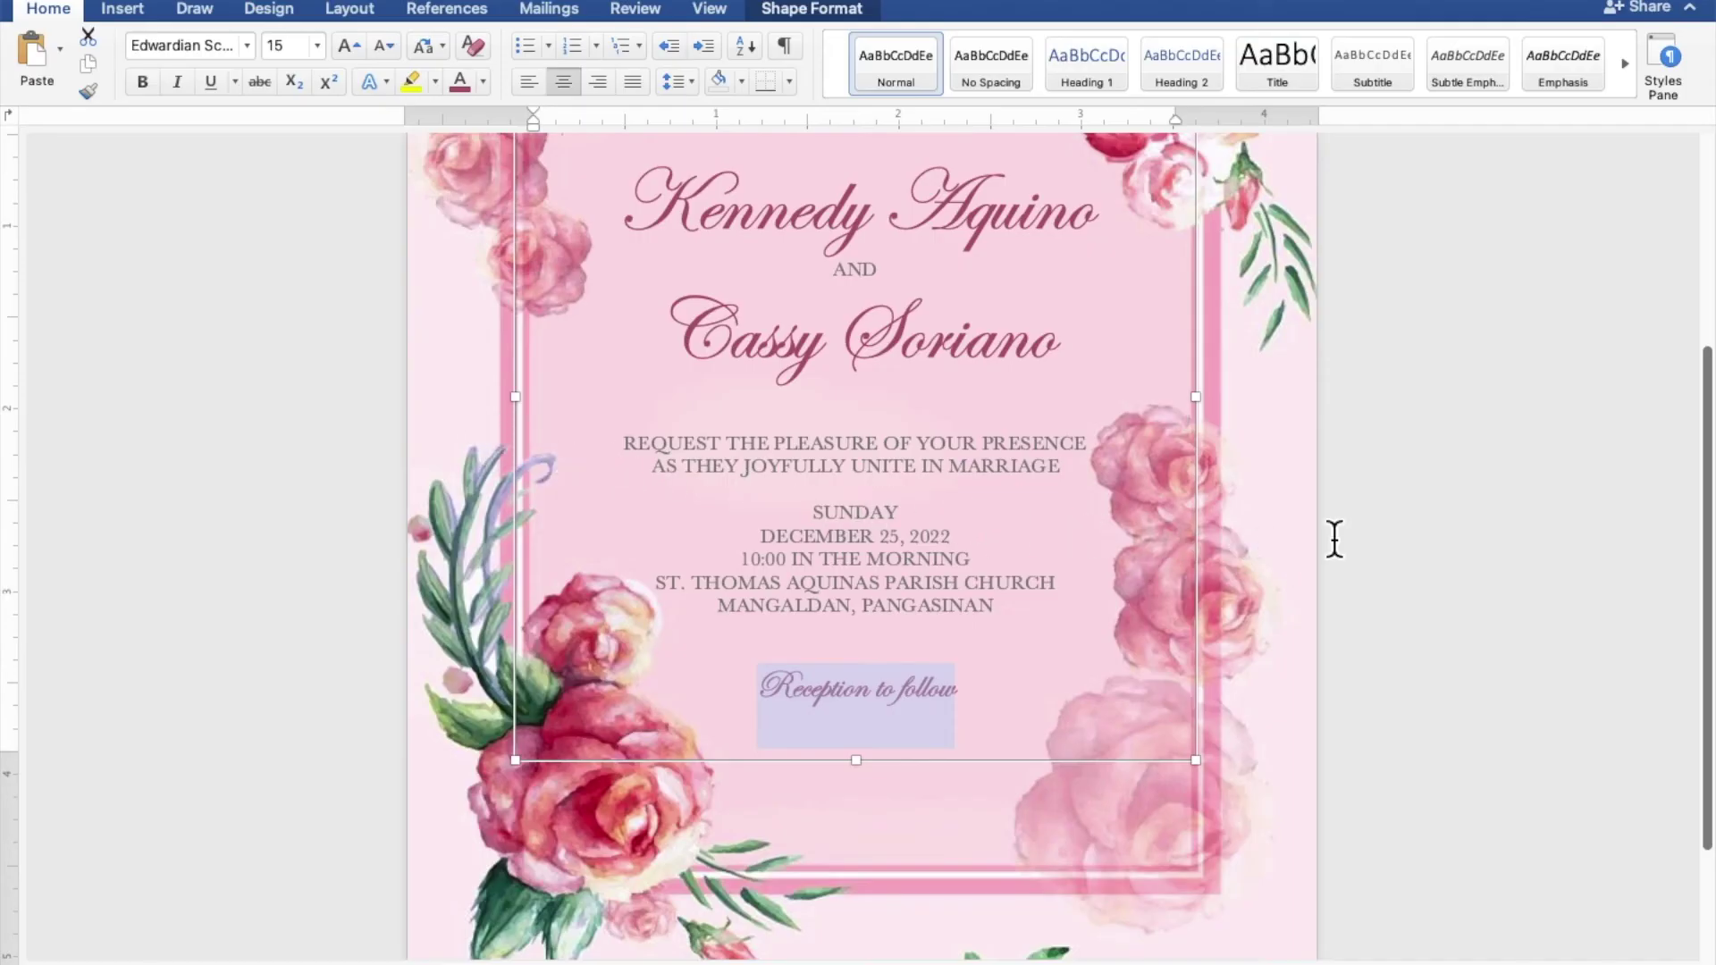
{"action": "scroll", "coordinate": [1334, 539], "scroll_direction": "down", "scroll_amount": 5}
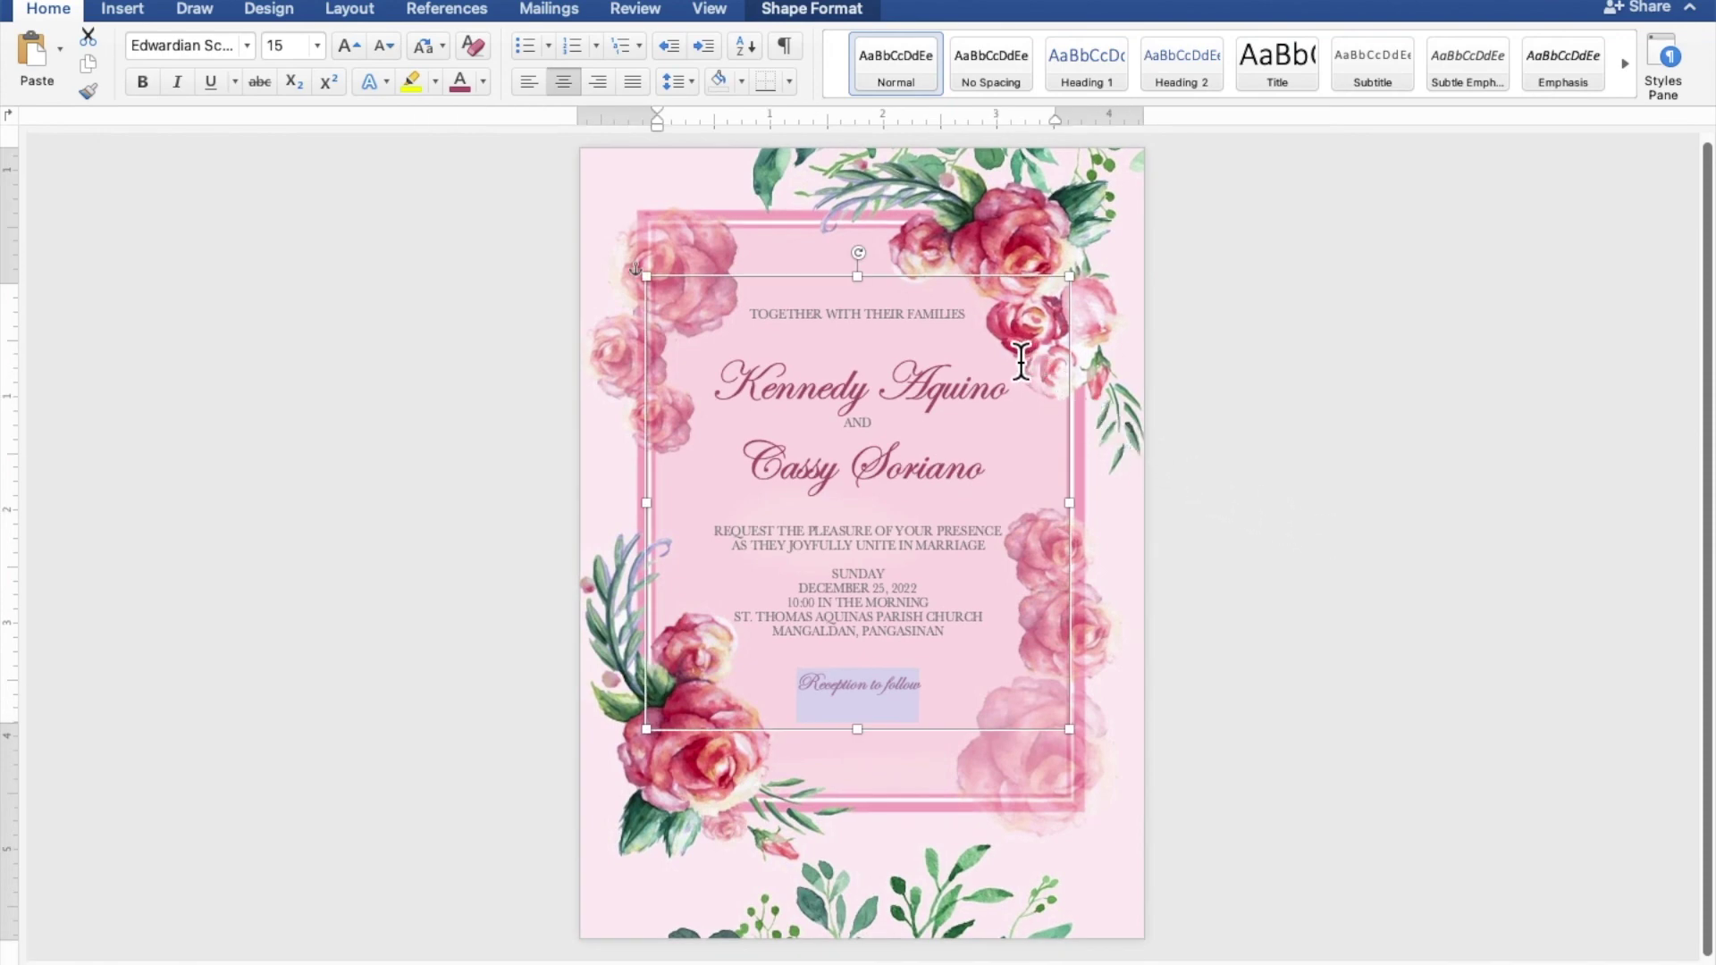
Nudge the invitation text box down two steps inside the floral frame, then deselect it
{"action": "left_click", "coordinate": [957, 289]}
{"action": "key", "text": "Down"}
{"action": "key", "text": "Down"}
{"action": "key", "text": "Down"}
{"action": "key", "text": "Down"}
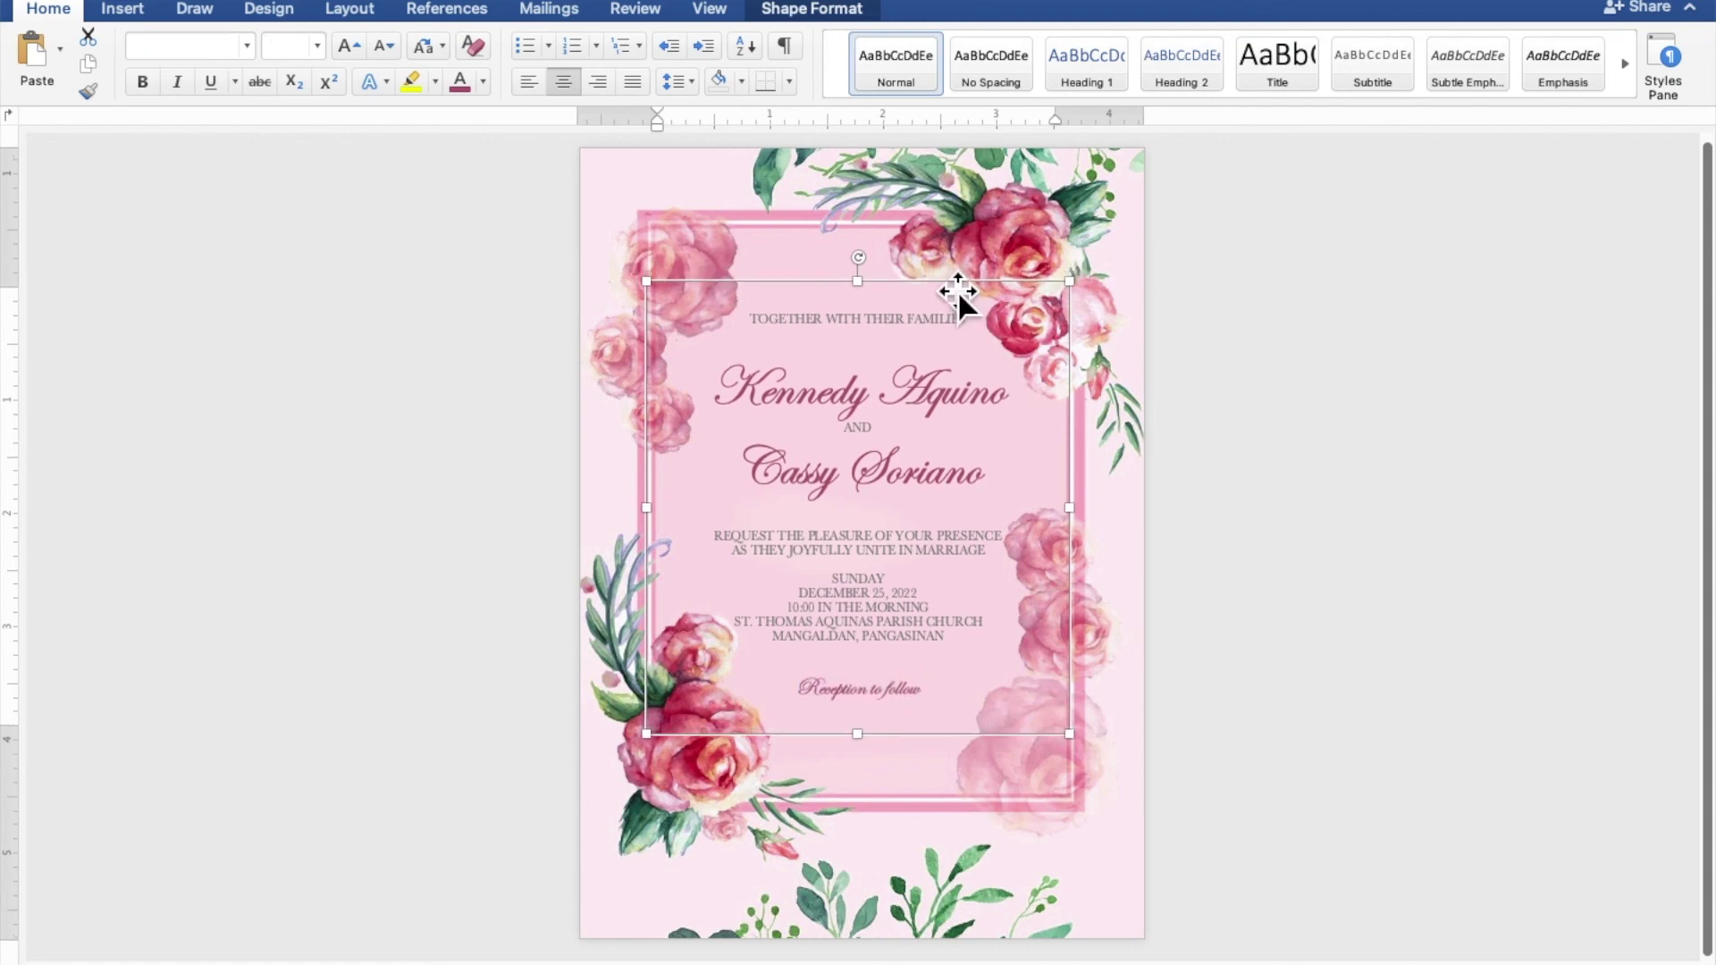
{"action": "key", "text": "Down"}
{"action": "key", "text": "Down"}
{"action": "key", "text": "Down"}
{"action": "key", "text": "Down"}
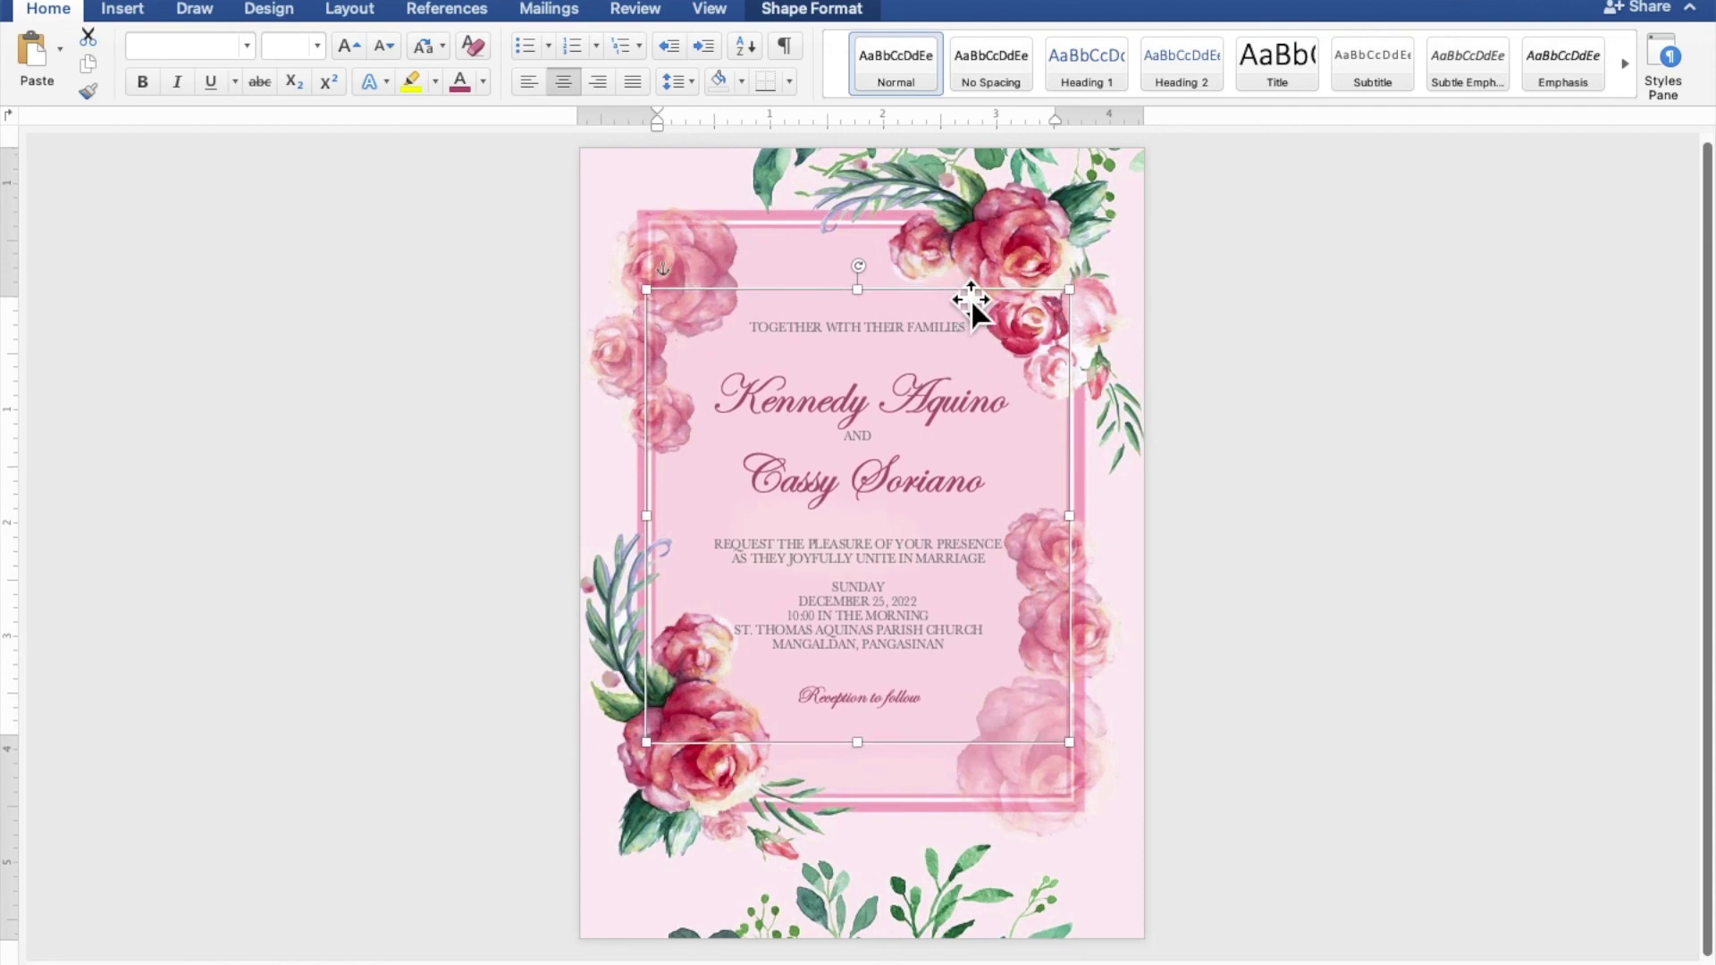
{"action": "left_click", "coordinate": [1529, 390]}
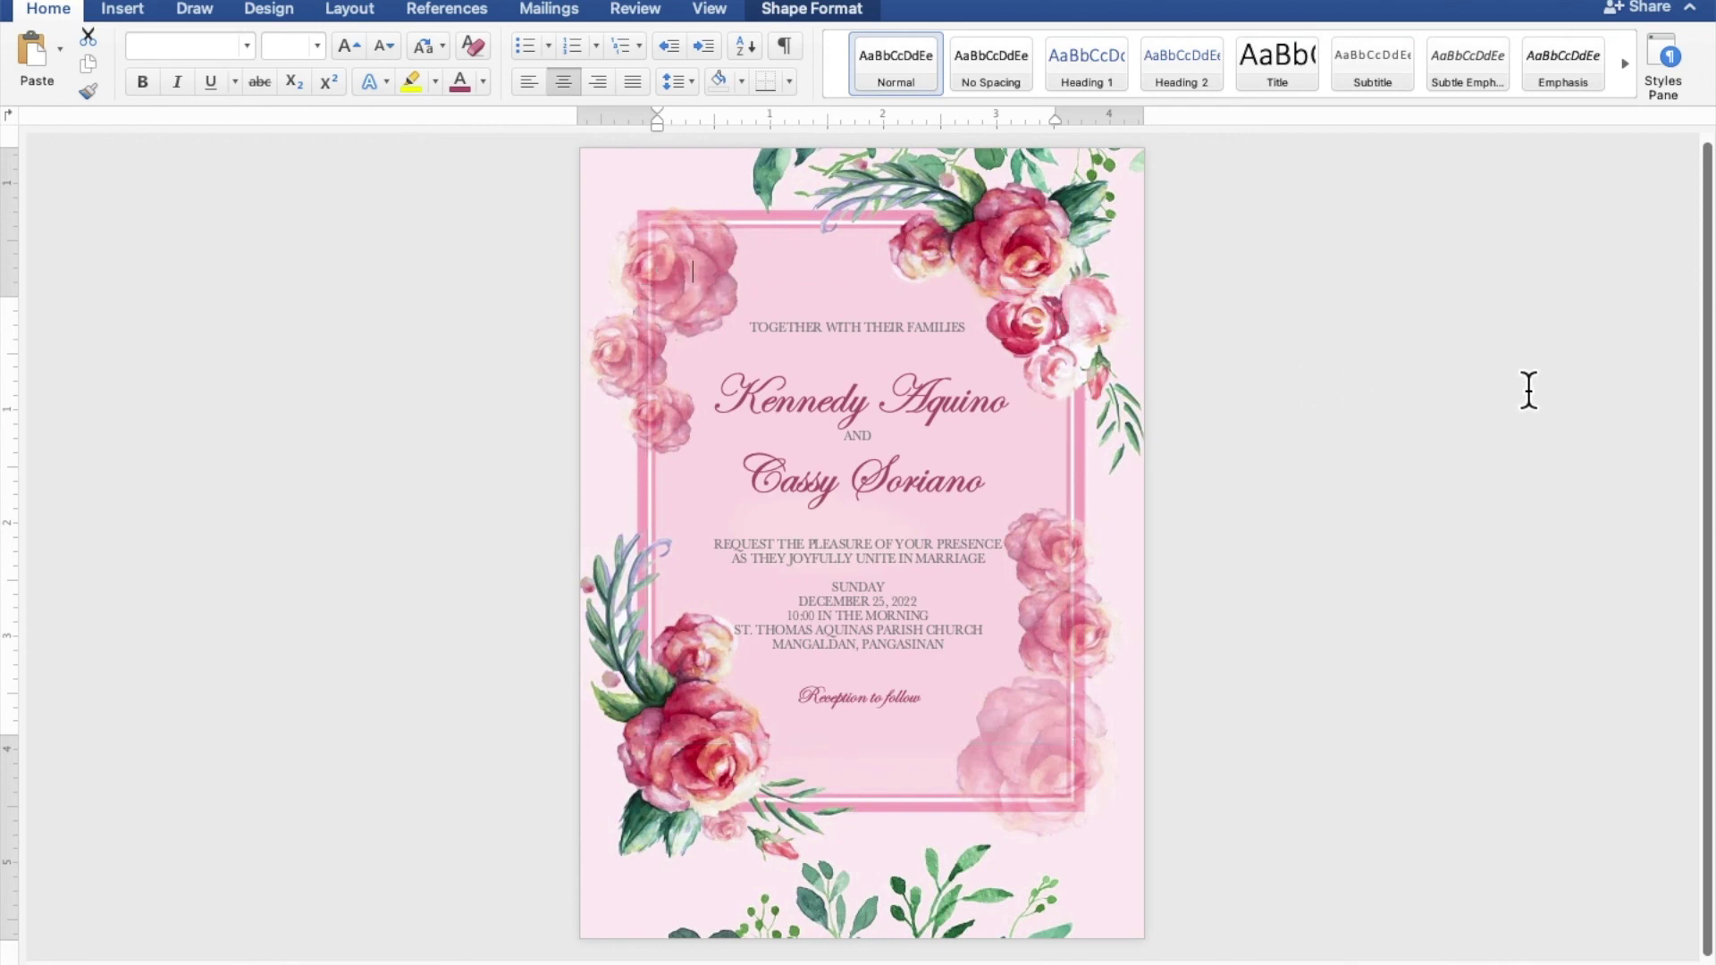